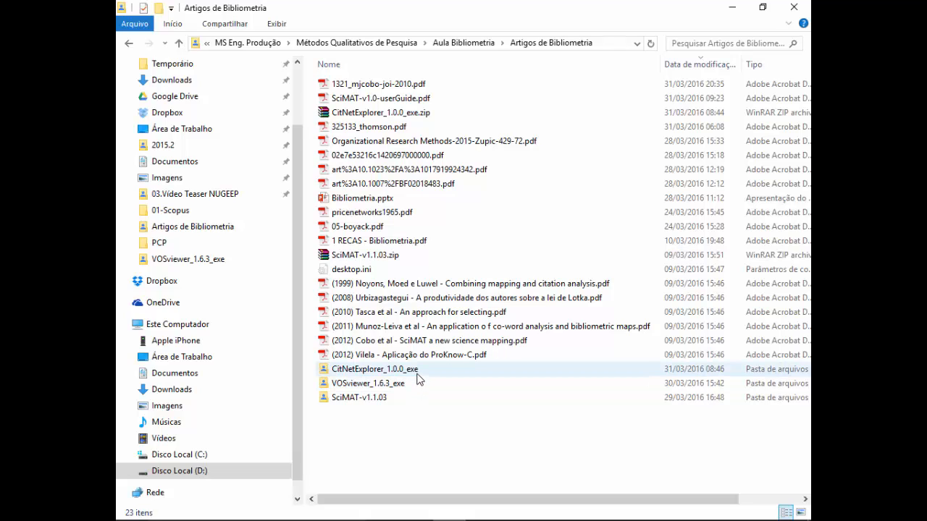
Launch VOSviewer.exe from the VOSviewer_1.6.3_exe folder and enlarge the visualization area by lowering its bottom divider.
mouse_move(410, 376)
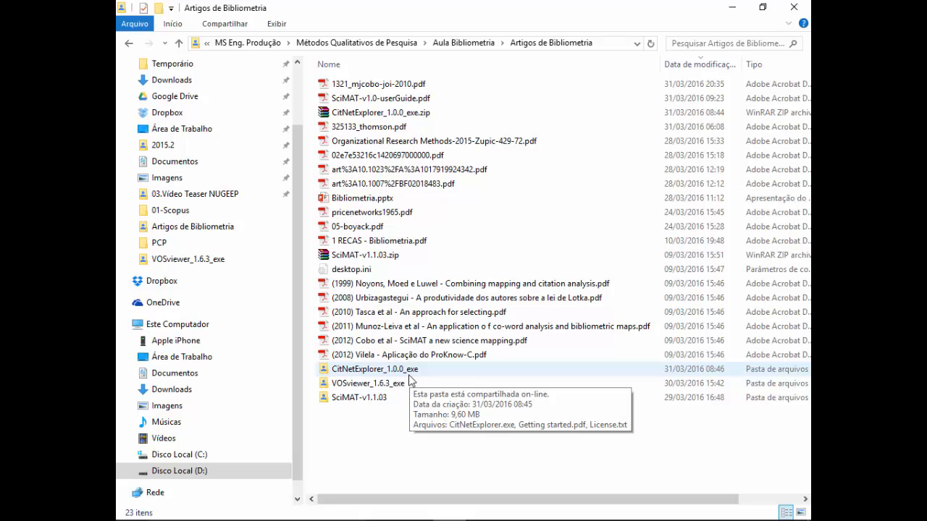
double_click(373, 384)
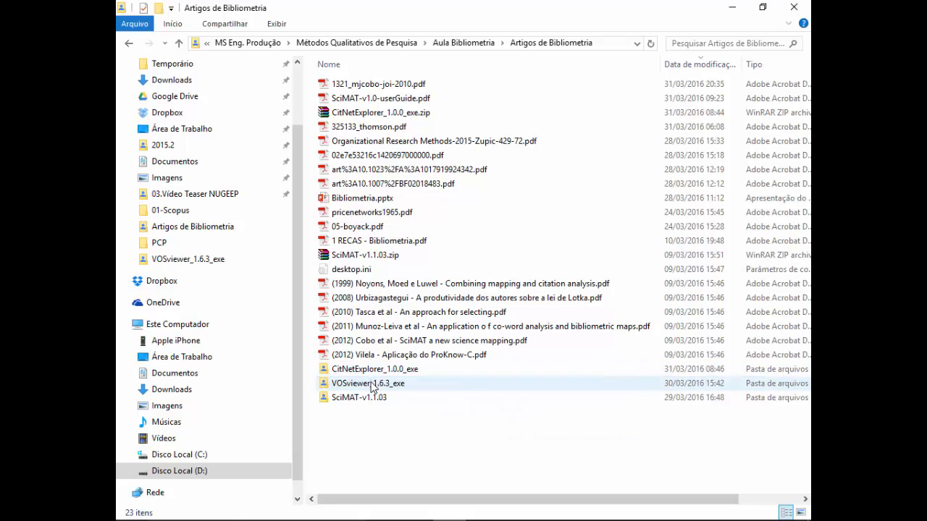
double_click(413, 284)
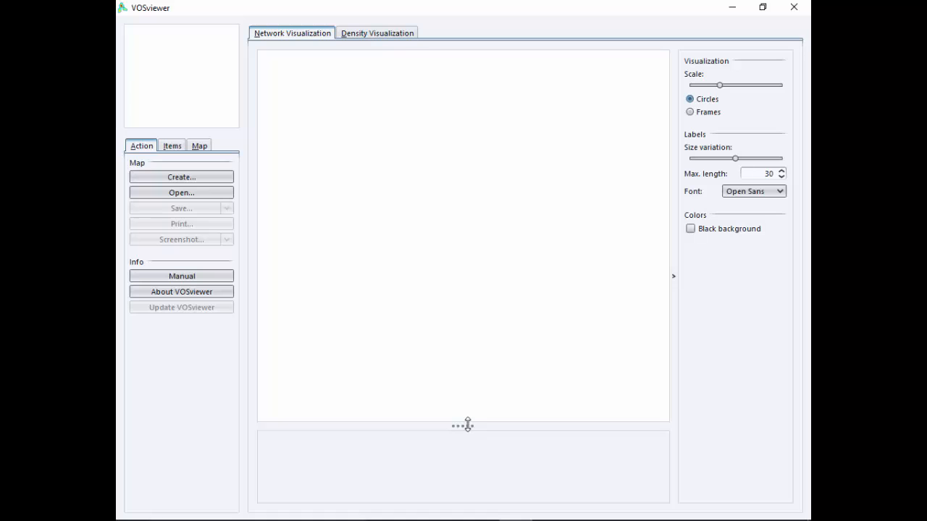
left_click_drag(468, 425, 466, 444)
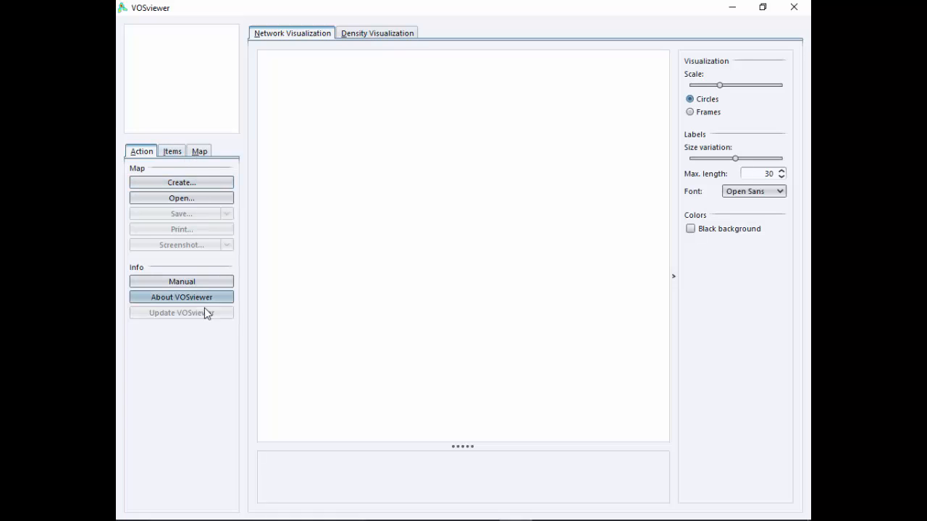
Start creating a map based on bibliographic data and proceed to the file selection stage.
left_click(206, 184)
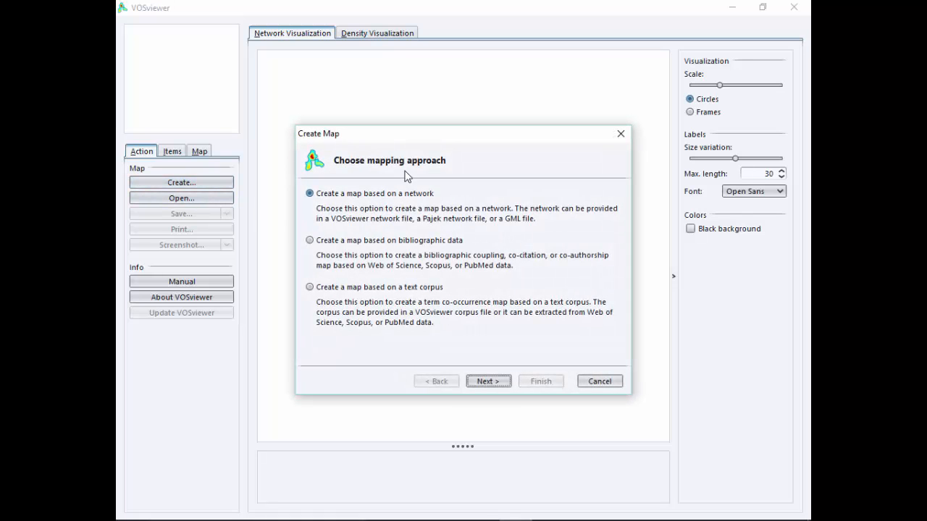
mouse_move(446, 141)
left_mouse_down()
mouse_move(446, 118)
mouse_move(435, 135)
left_mouse_up()
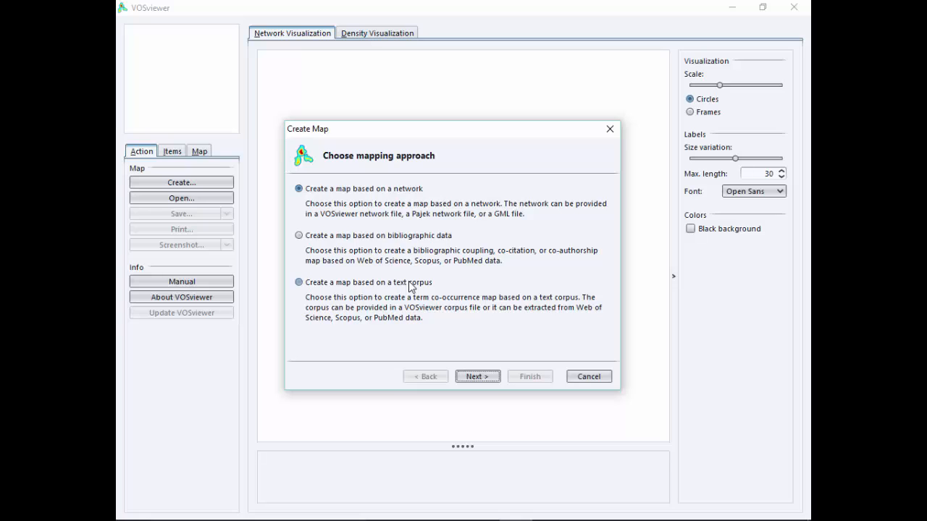
left_click(417, 237)
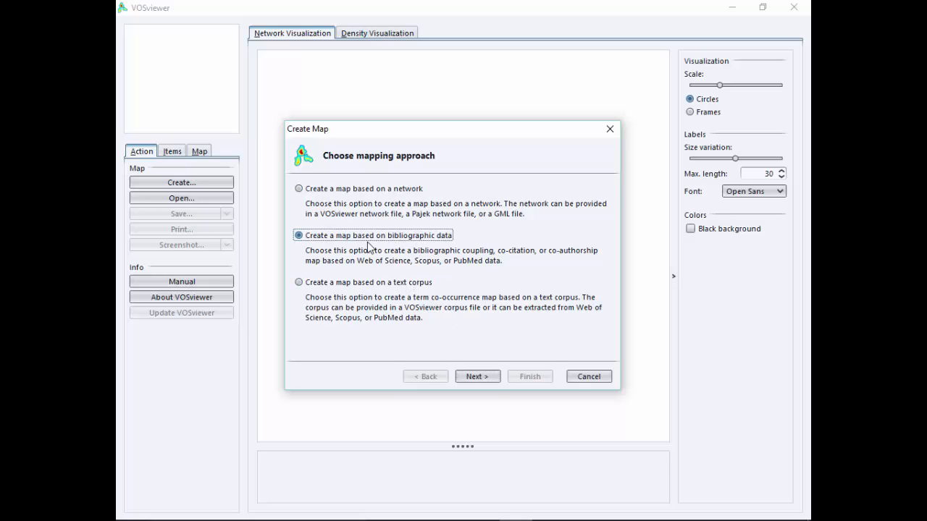
left_click(471, 378)
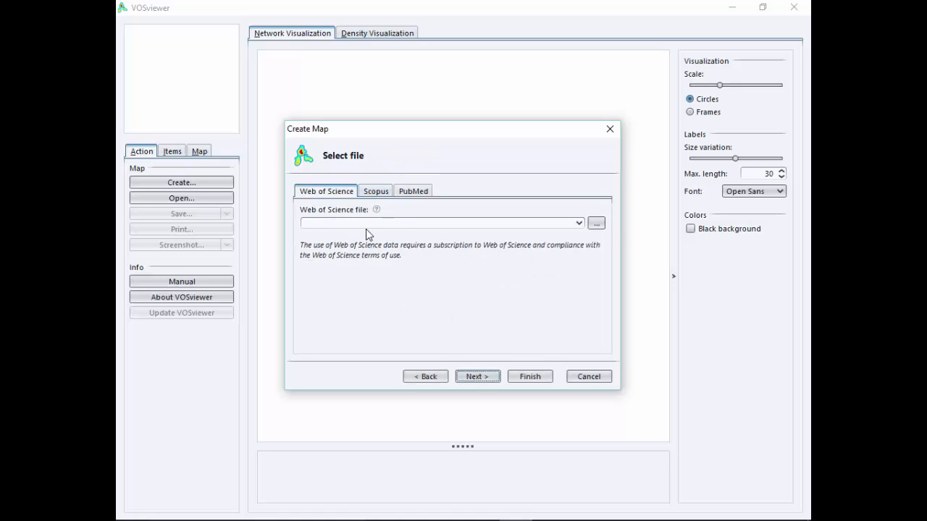
Look through the Scopus, PubMed and Web of Science options for the source file.
left_click(374, 194)
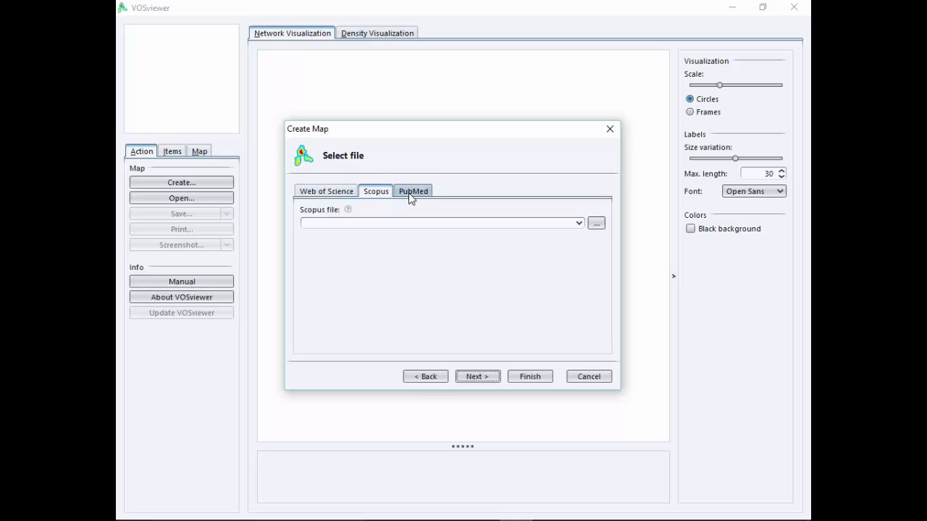
left_click(410, 192)
left_click(375, 193)
left_click(319, 192)
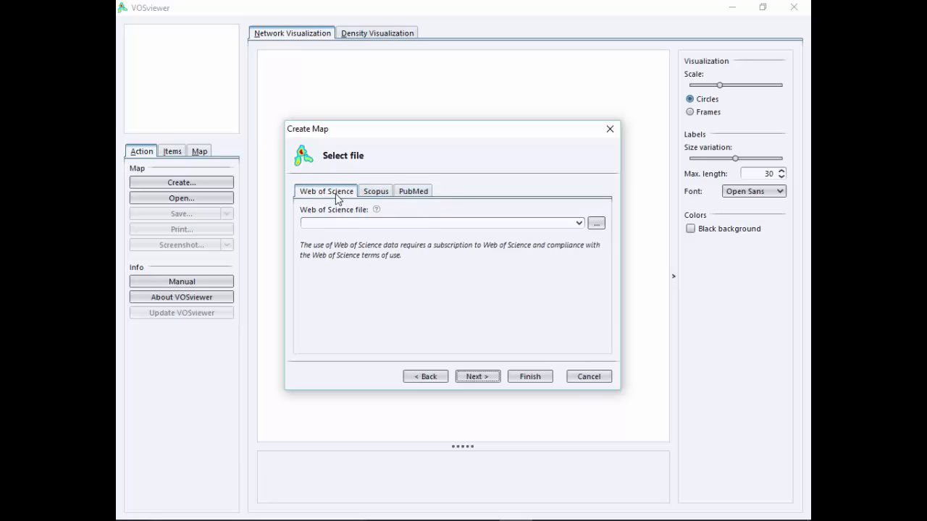
Choose Scopus as the data source and open the dialog for browsing to its file.
left_click(374, 191)
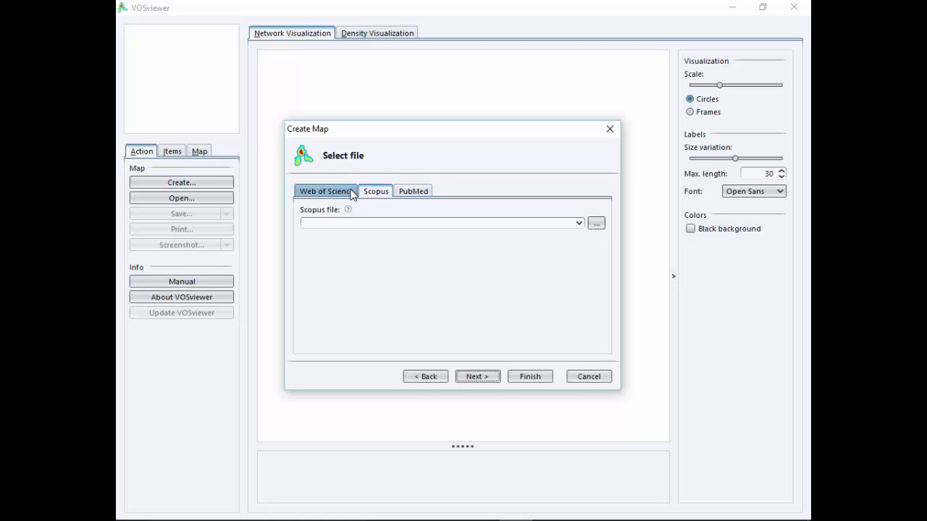
mouse_move(348, 210)
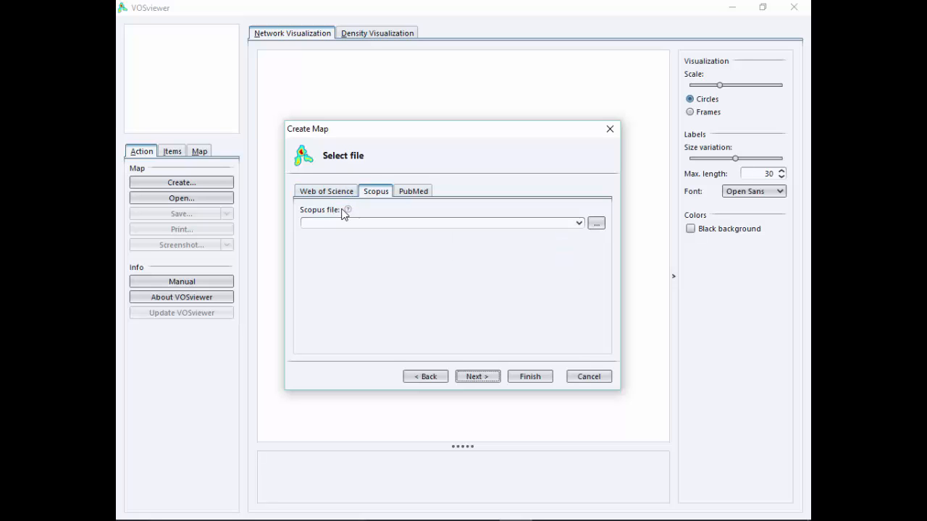
left_click(579, 223)
left_click(594, 224)
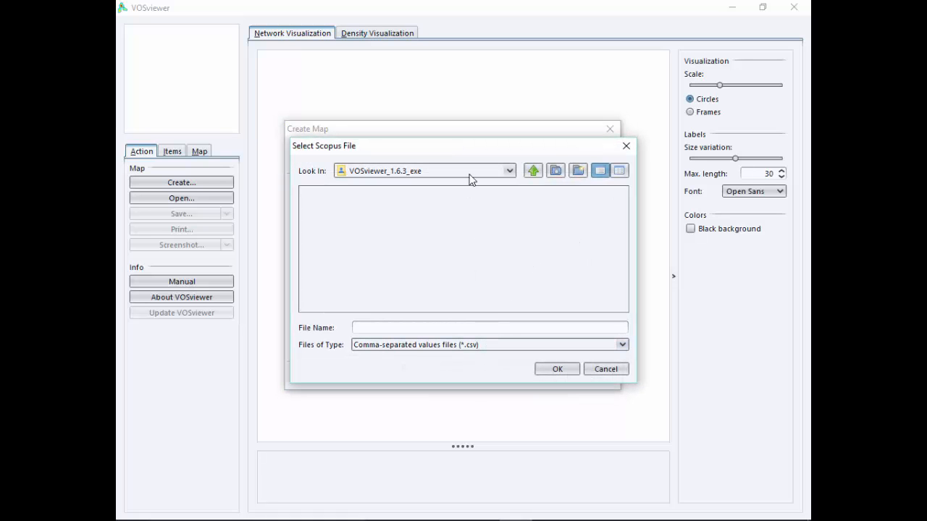
left_click_drag(482, 147, 465, 130)
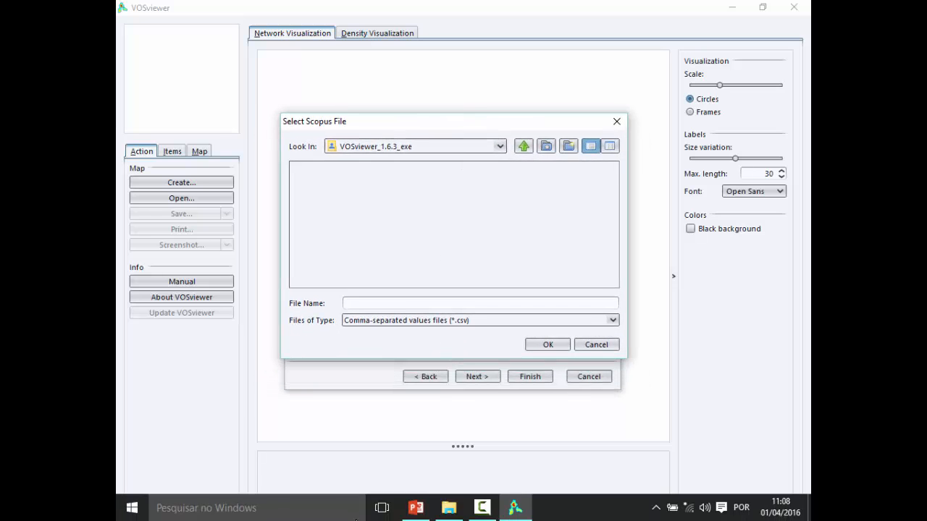
Switch to File Explorer, open Aula Bibliometria\Projetos_teste\Import-Files\01-Scopus, and narrow its file name column.
left_click(450, 507)
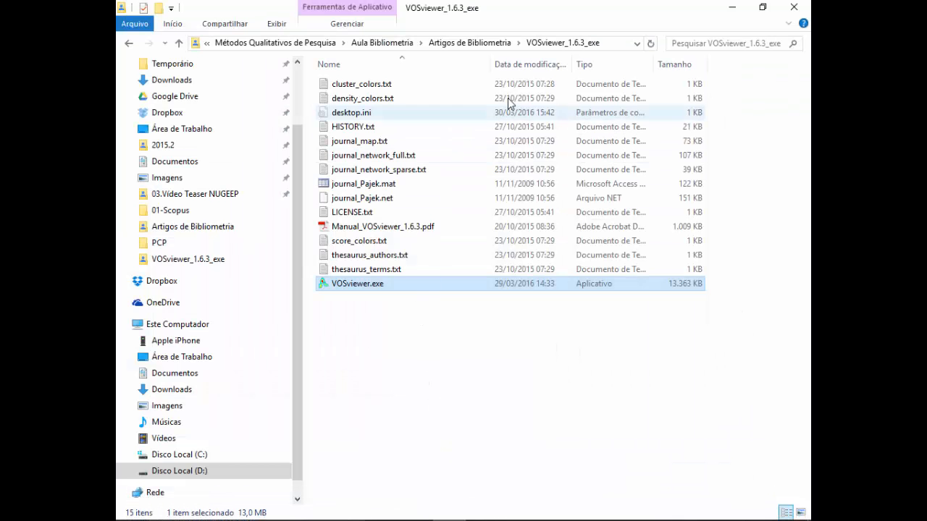
left_click(474, 43)
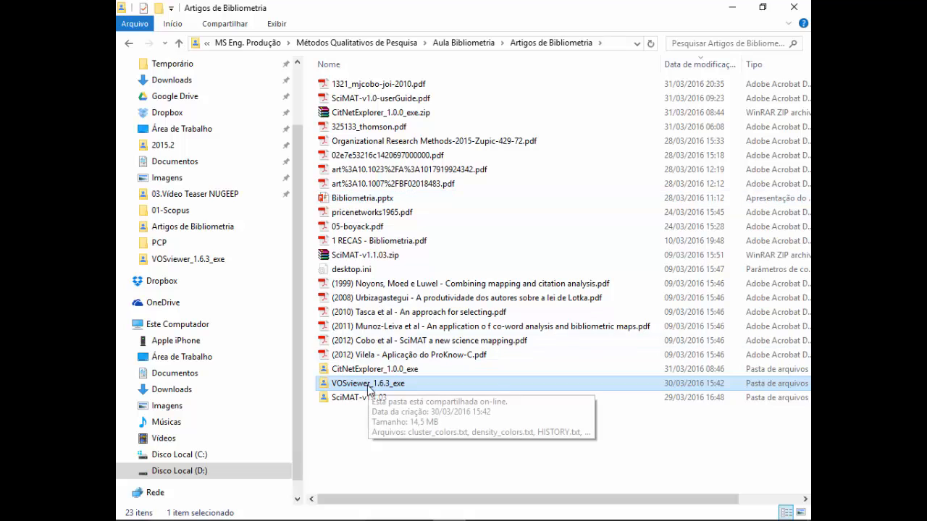
left_click(370, 397)
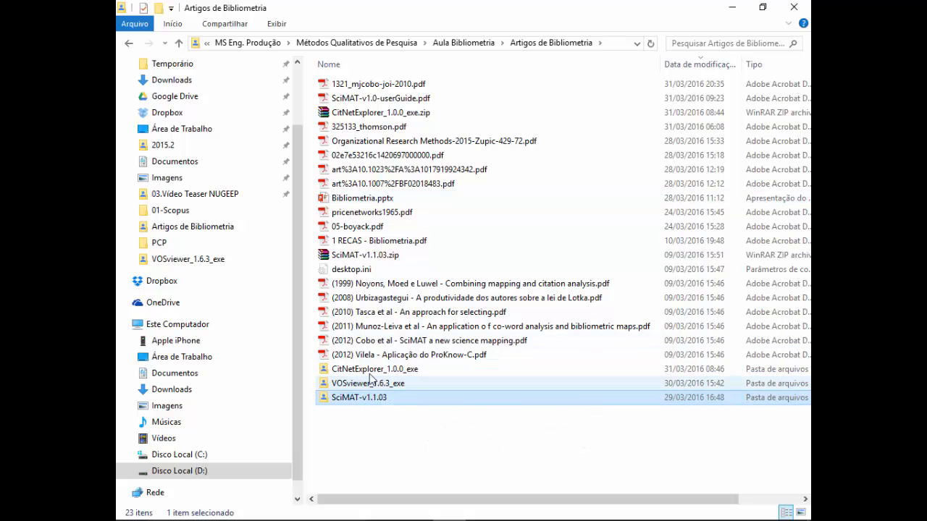
left_click(467, 42)
double_click(403, 100)
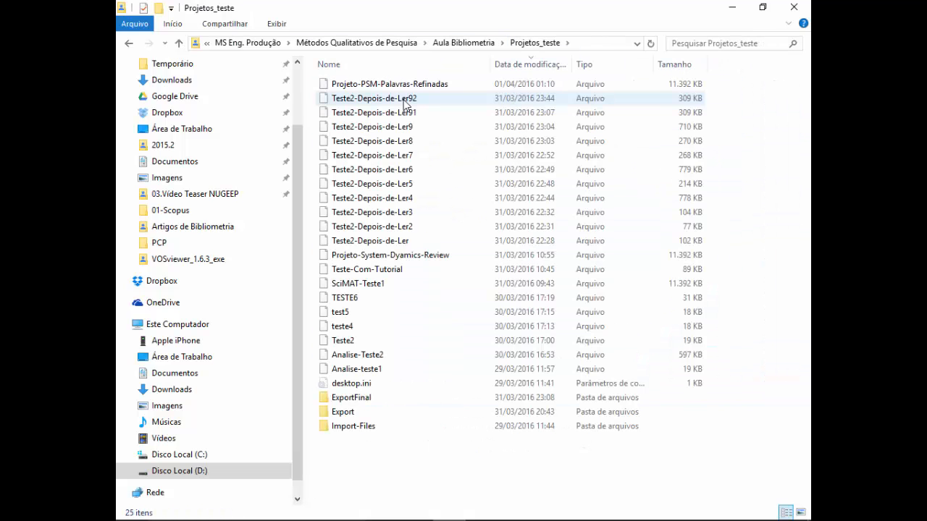
double_click(378, 427)
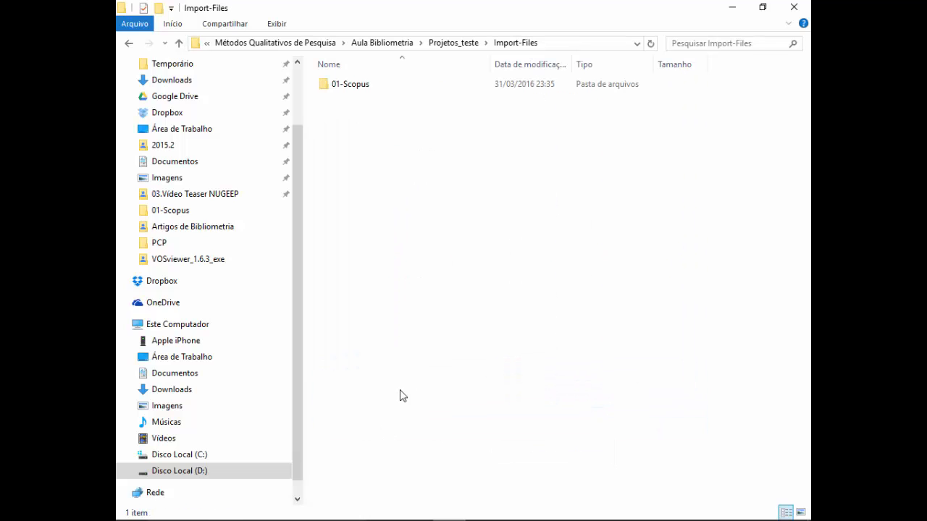
left_click(362, 87)
double_click(362, 87)
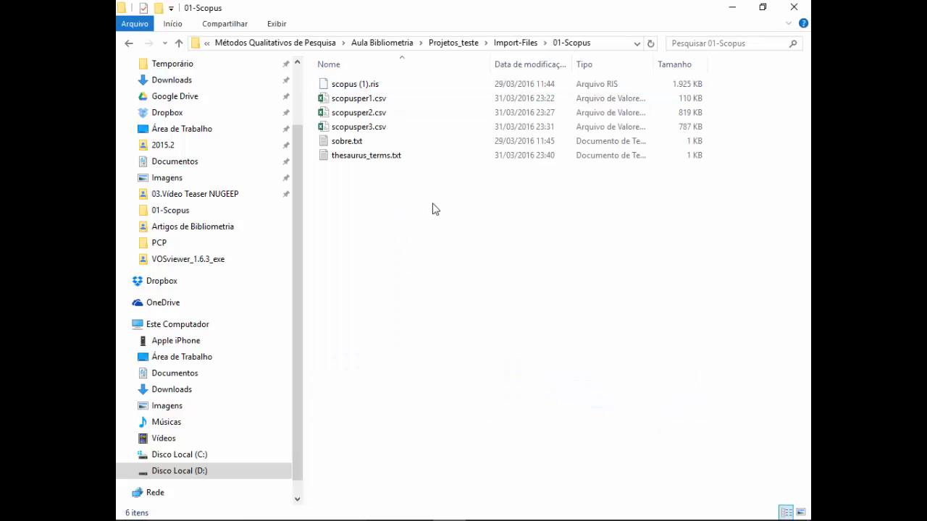
left_click_drag(490, 64, 435, 64)
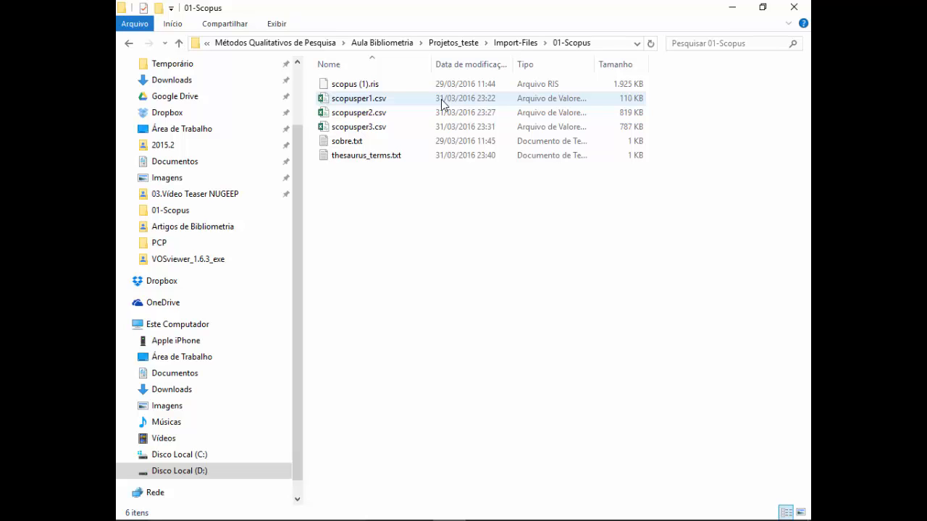
Open sobre.txt and examine the search string, URL and export option recorded for the Scopus query.
double_click(421, 140)
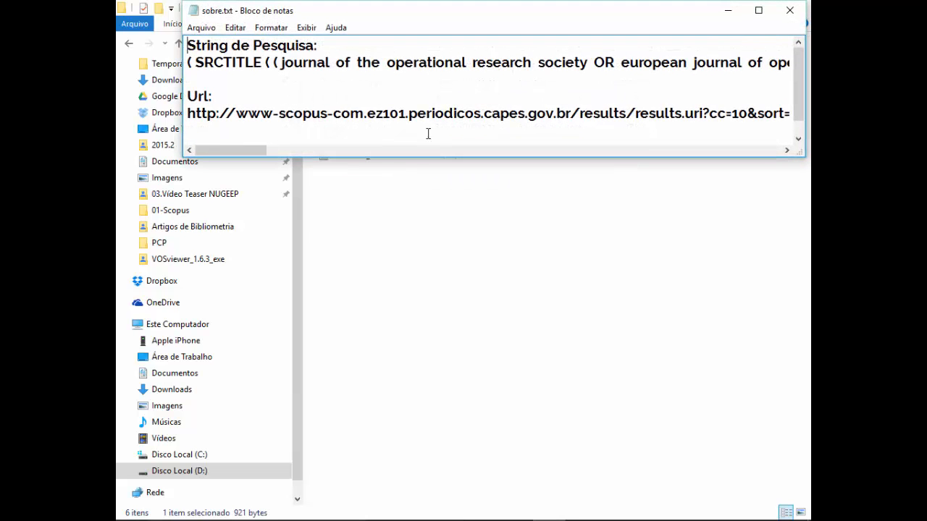
double_click(413, 12)
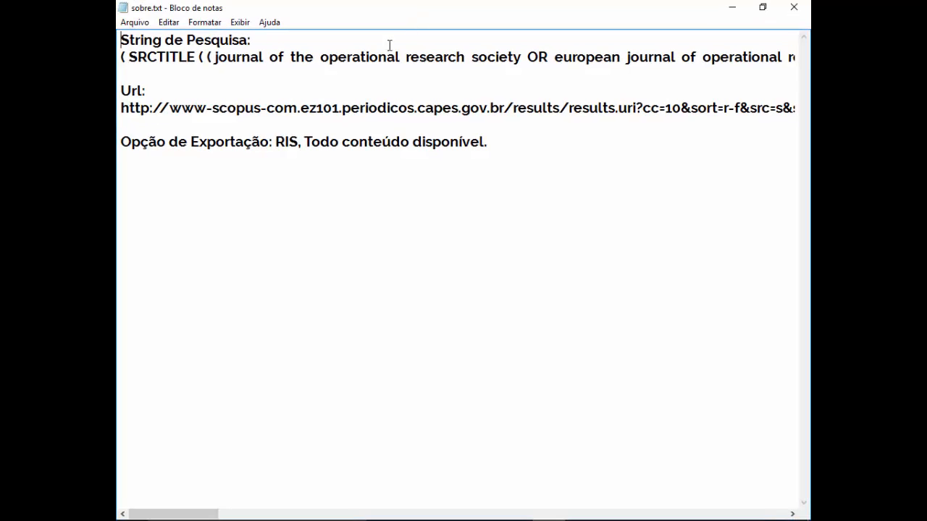
left_click_drag(122, 57, 722, 68)
left_click_drag(121, 107, 211, 120)
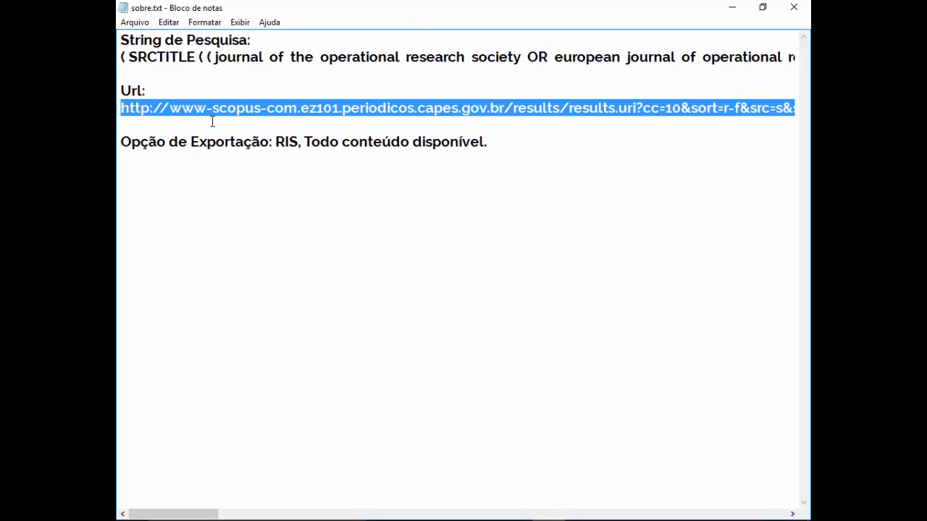
left_click(360, 142)
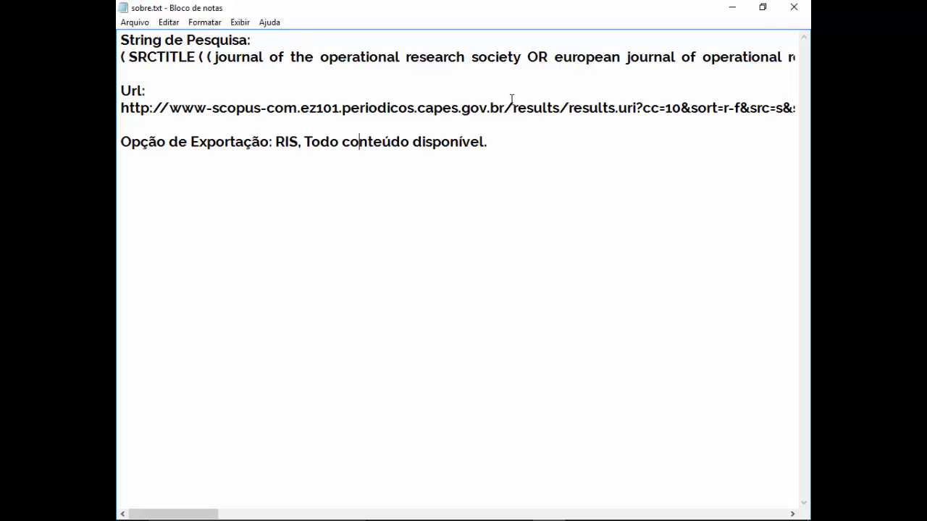
left_click(733, 10)
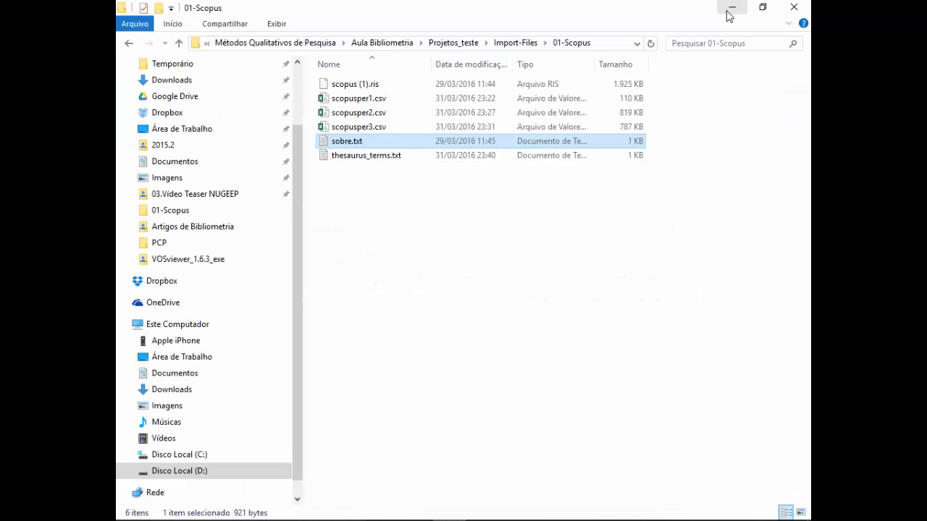
Examine the CSV files scopusper1.csv, scopusper2.csv and scopusper3.csv in the 01-Scopus folder.
left_click(427, 100)
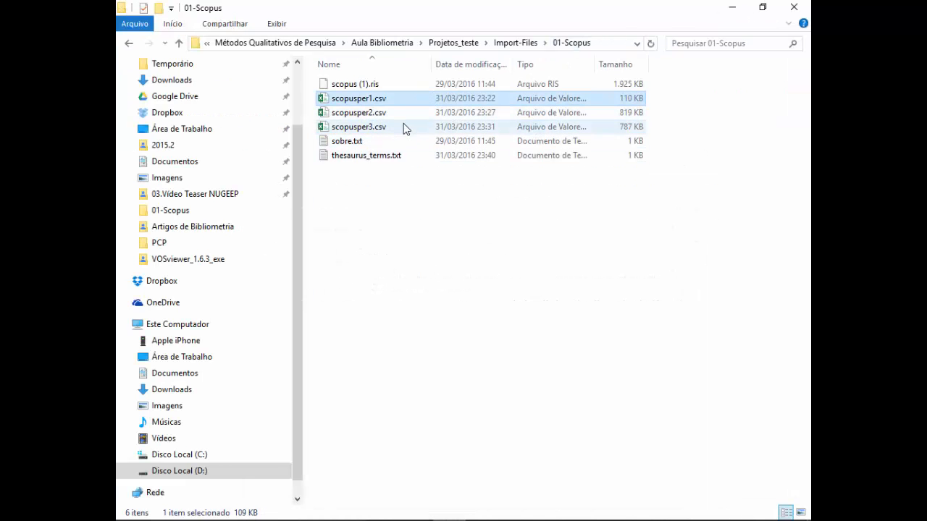
left_click(403, 128, "shift")
left_click(406, 100)
left_click(402, 128)
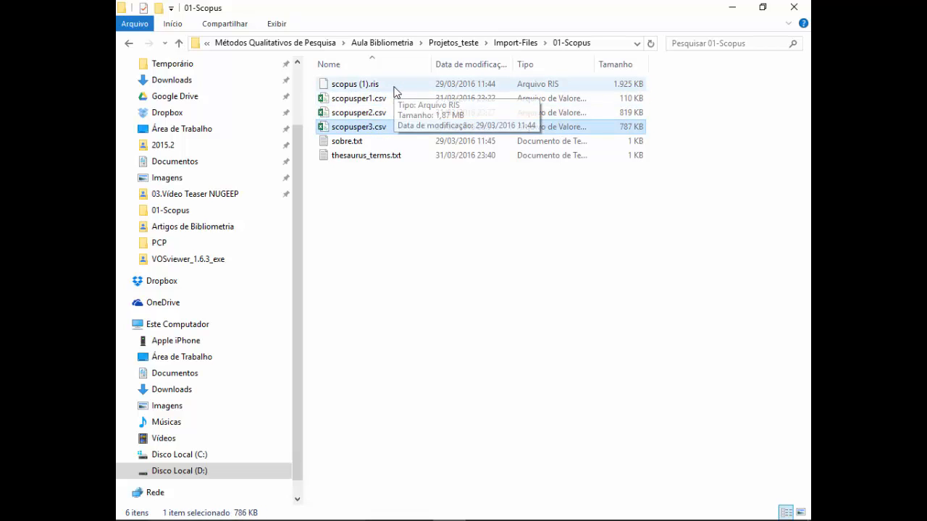
left_click(391, 99)
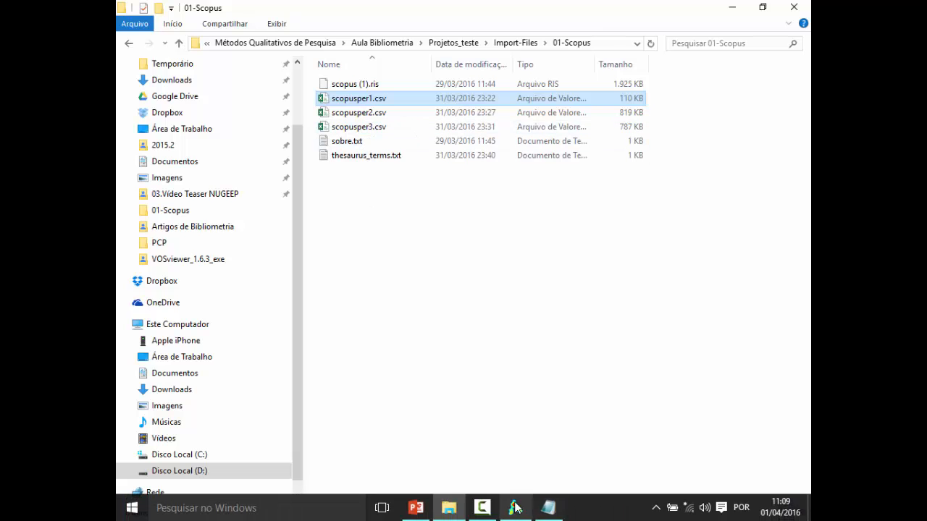
left_click(398, 113, "ctrl")
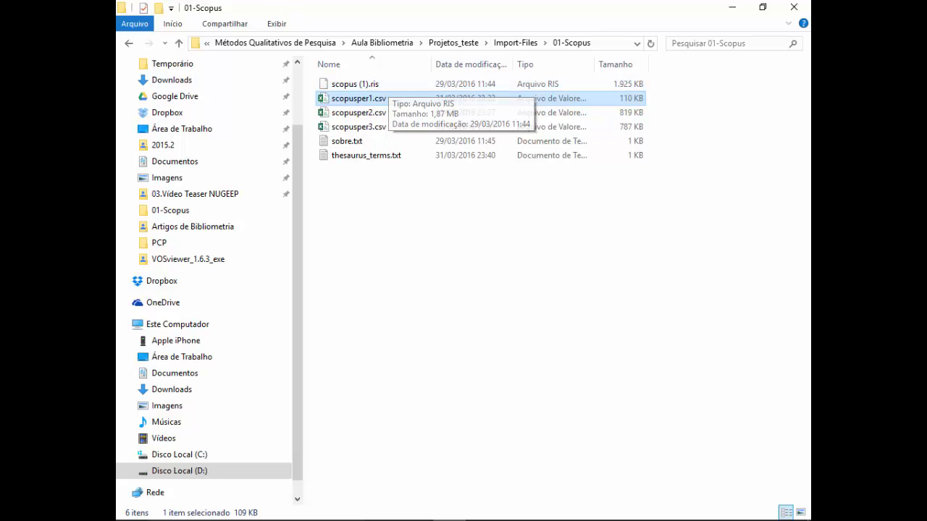
Copy the 01-Scopus folder path and use it to open that folder in VOSviewer's Scopus file selection dialog.
left_click(600, 50)
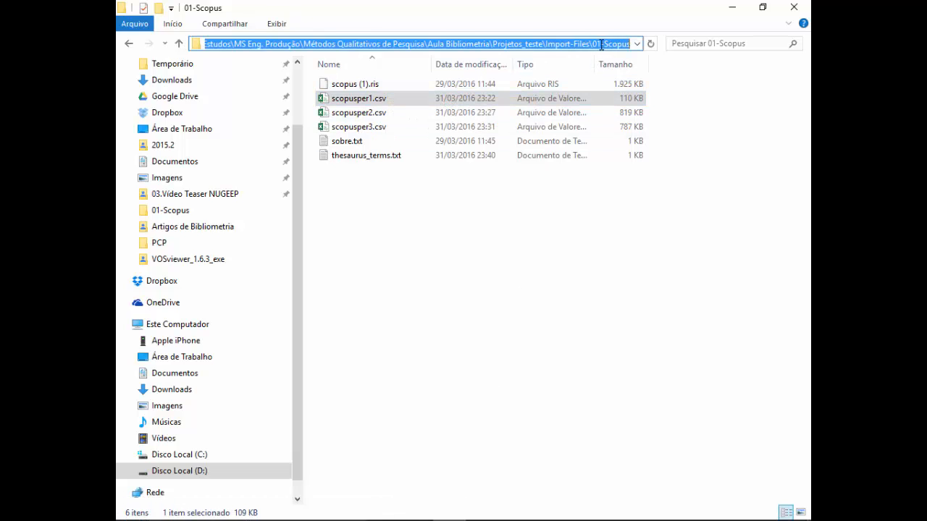
left_click(490, 268)
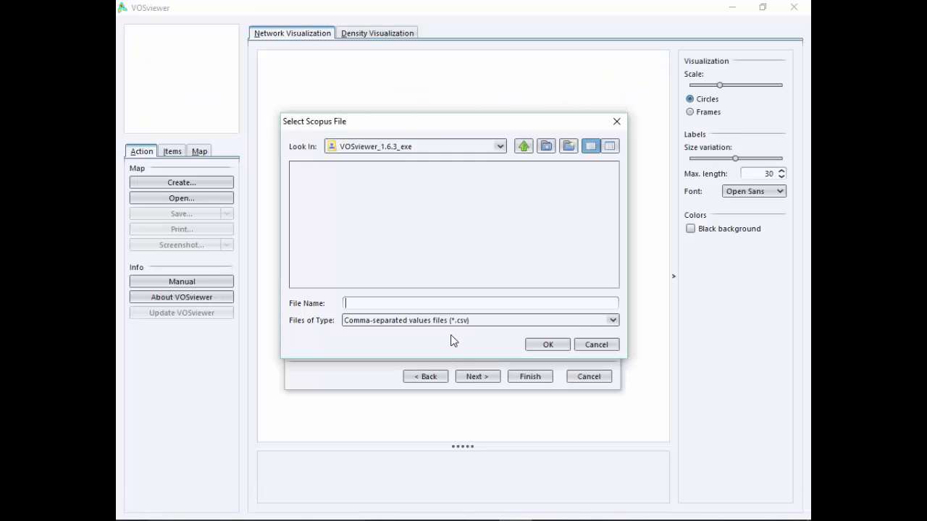
key("ctrl+v")
left_click(548, 342)
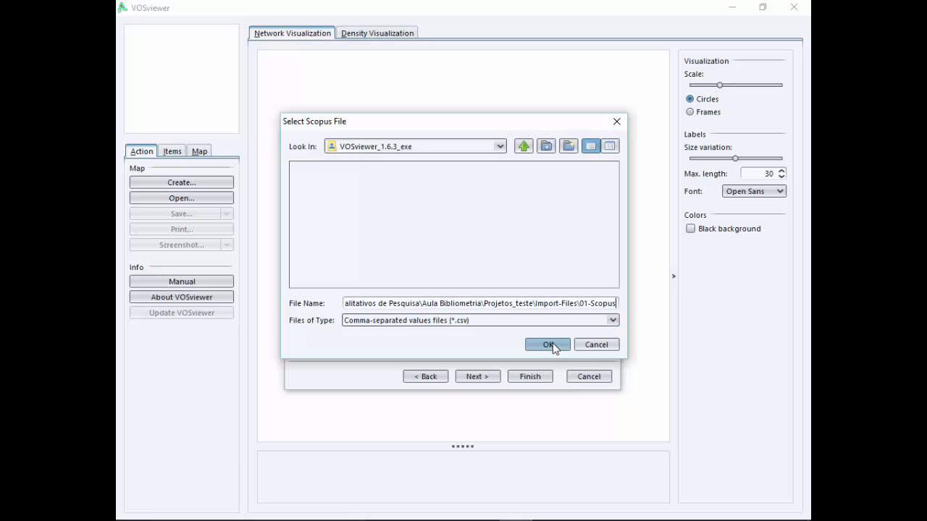
Load scopusper1.csv, scopusper2.csv and scopusper3.csv together as the Scopus source files and proceed to the analysis settings.
left_click(345, 169)
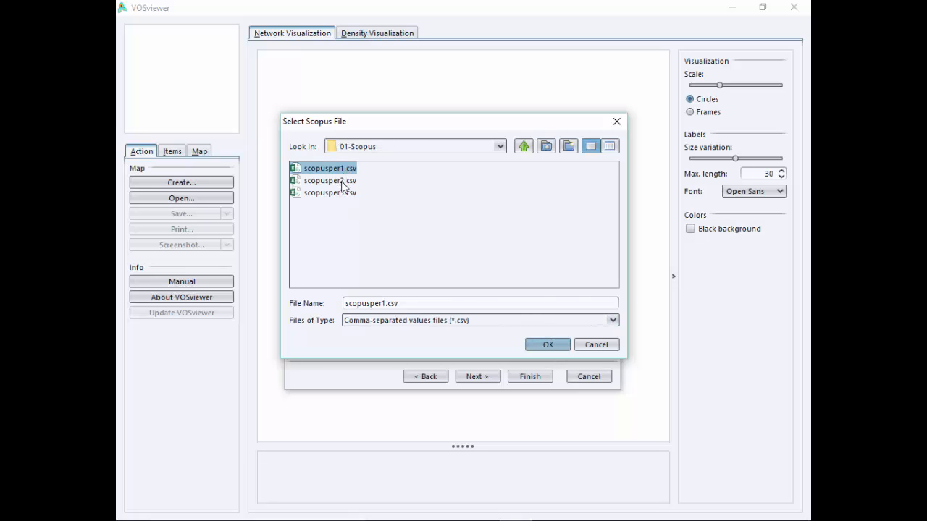
left_click(339, 181, "shift")
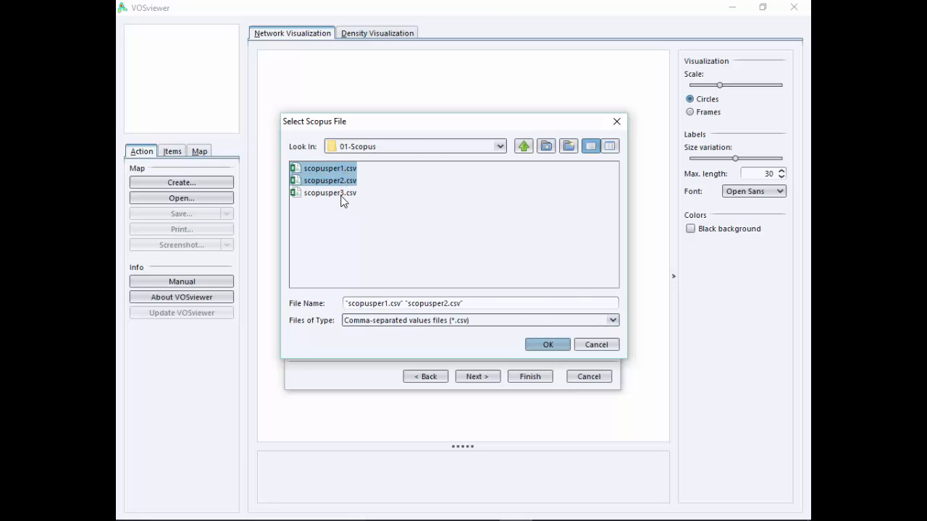
left_click(344, 193, "shift")
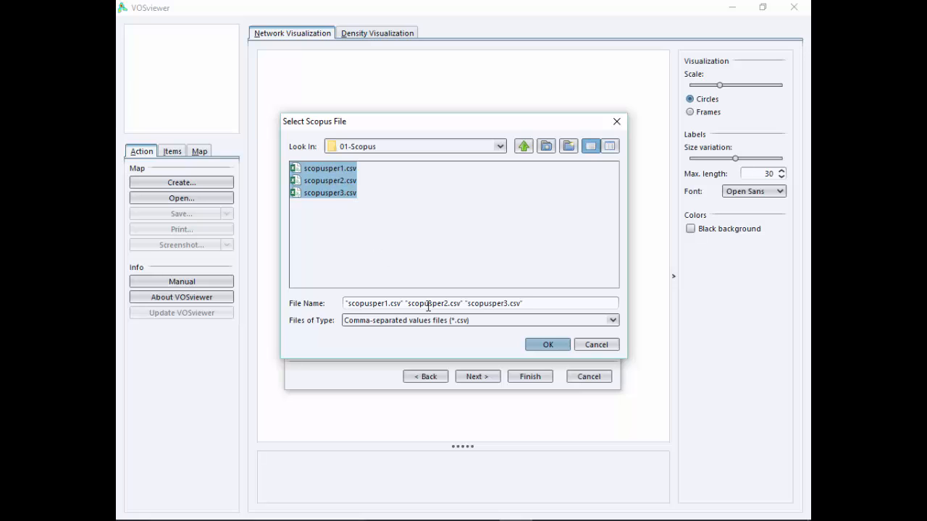
left_click(548, 345)
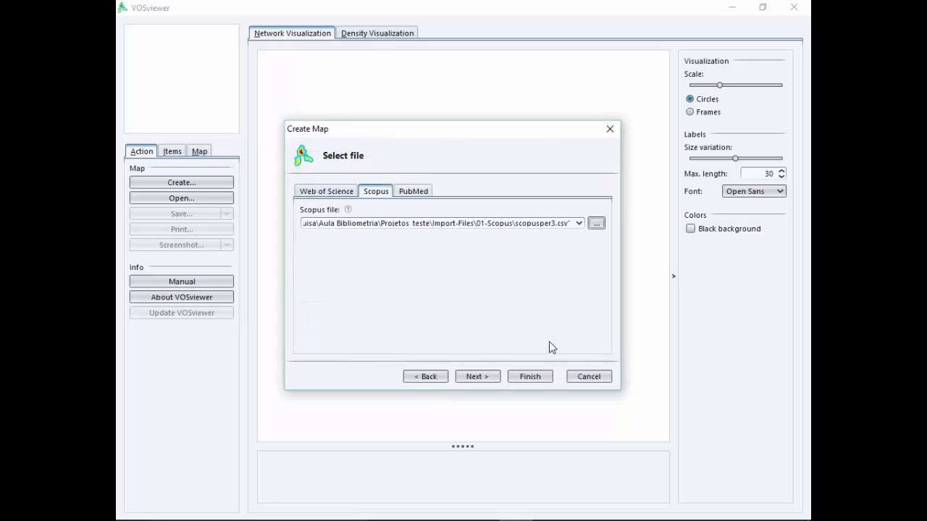
left_click(472, 378)
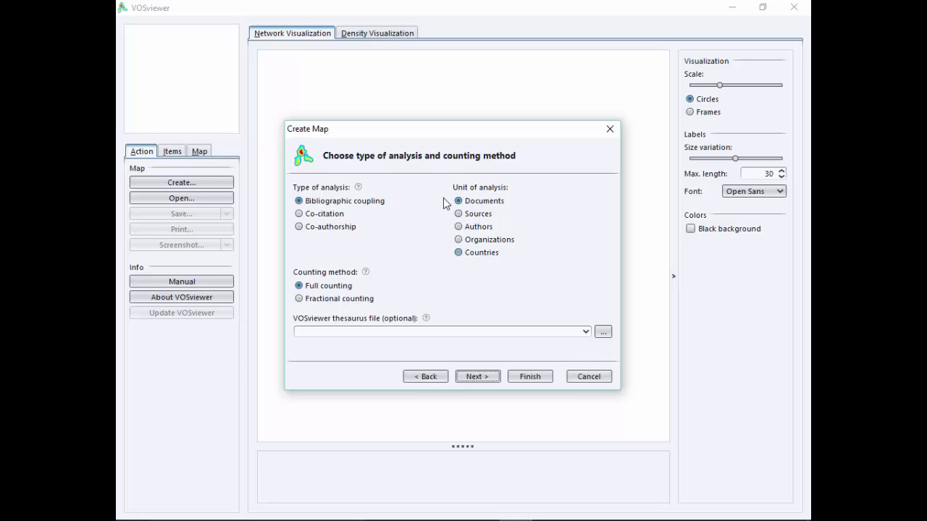
Choose a co-citation analysis of cited references with full counting and no thesaurus file, and continue to the threshold settings.
left_click_drag(454, 138, 459, 87)
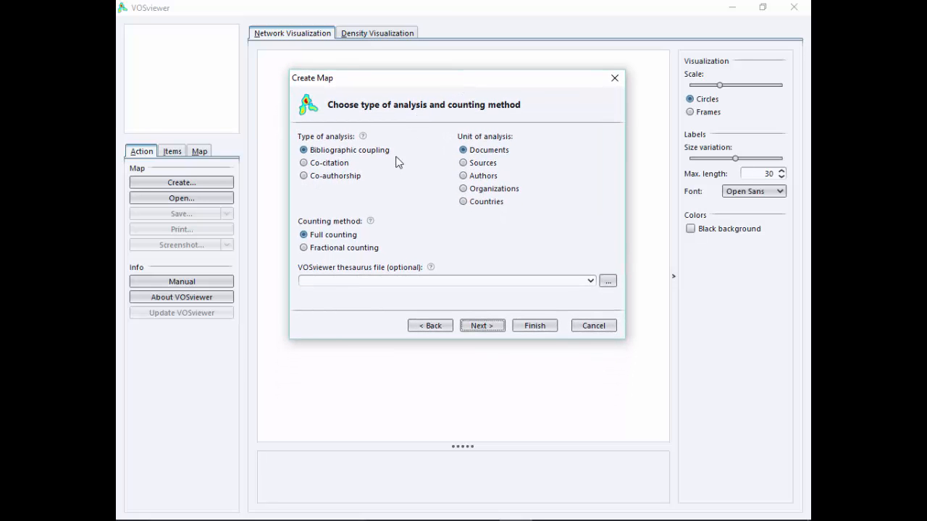
left_click(344, 164)
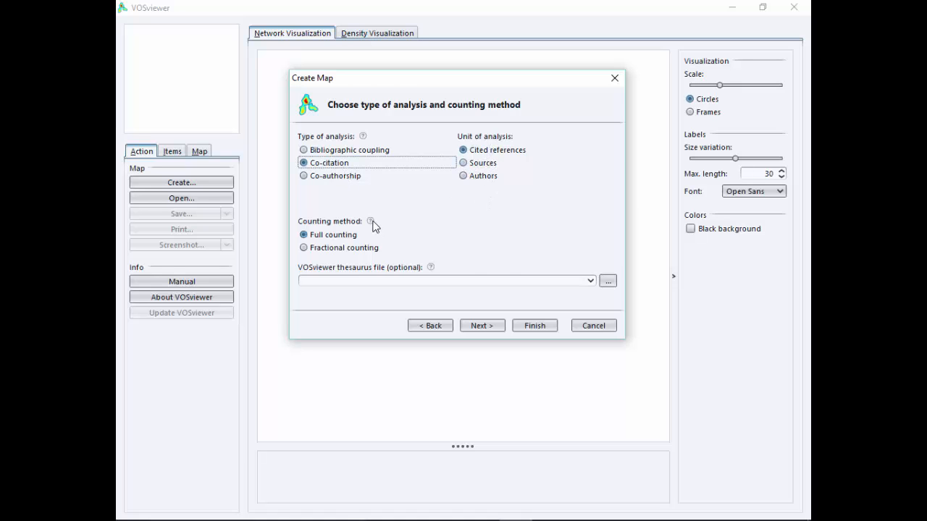
mouse_move(371, 222)
left_click(400, 280)
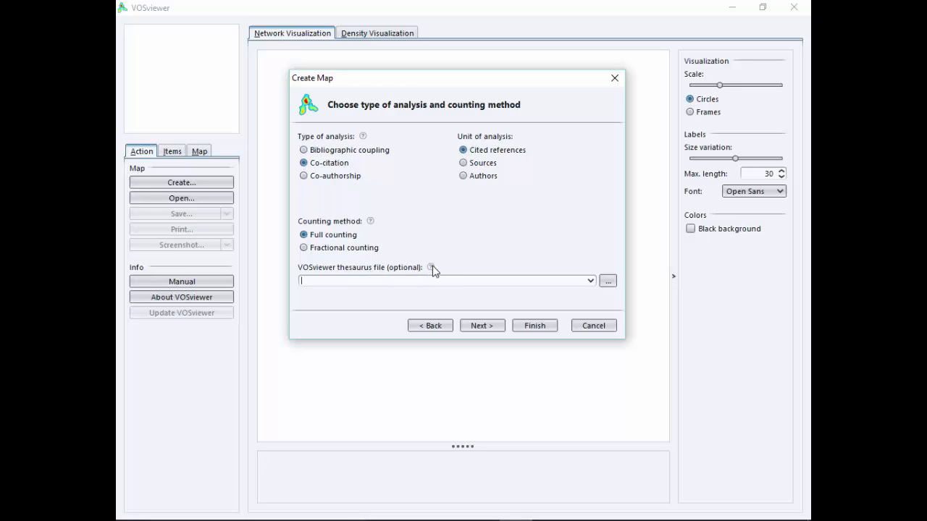
mouse_move(432, 270)
left_click(485, 328)
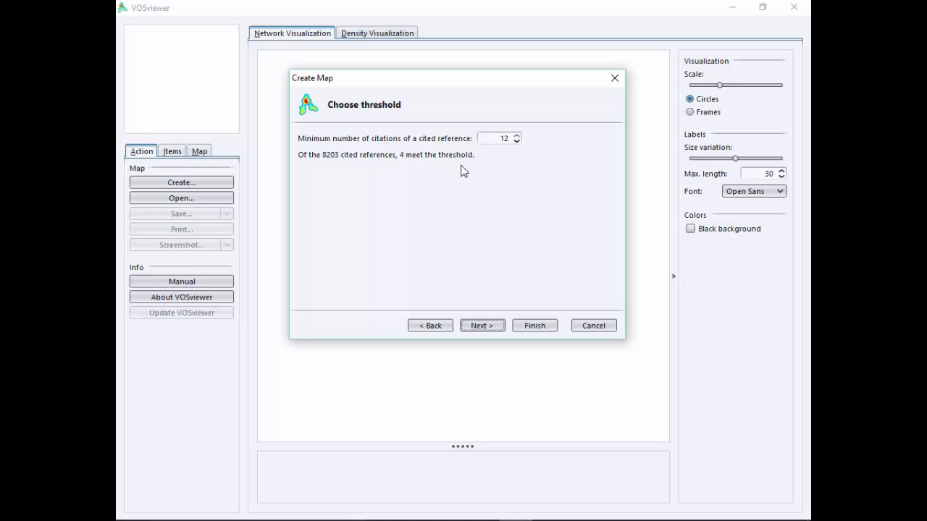
Set the minimum number of citations of a cited reference to 4 and keep 57 cited references for the map.
left_click(516, 141)
left_click(516, 141)
left_click(516, 141)
left_click(516, 141)
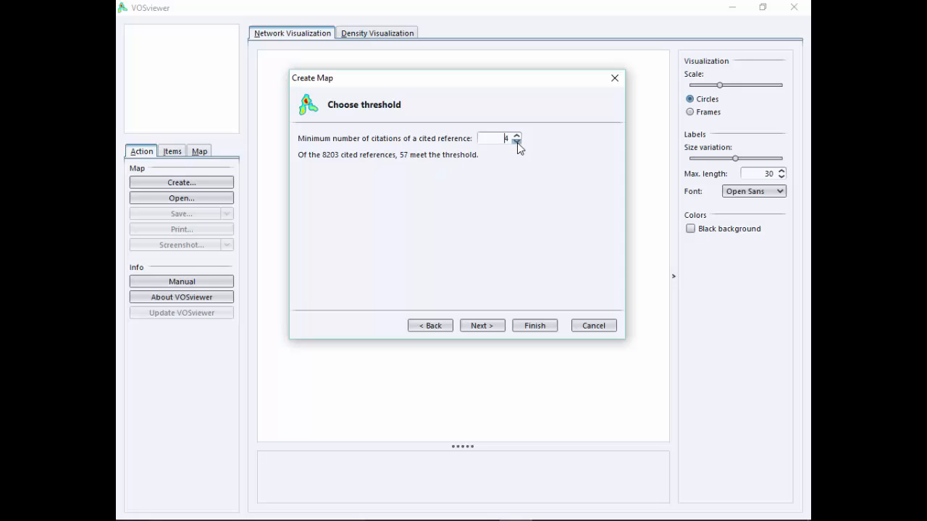
left_click(516, 142)
left_click(516, 141)
left_click(516, 141)
left_click(516, 136)
left_click(516, 136)
left_click(516, 142)
left_click(517, 136)
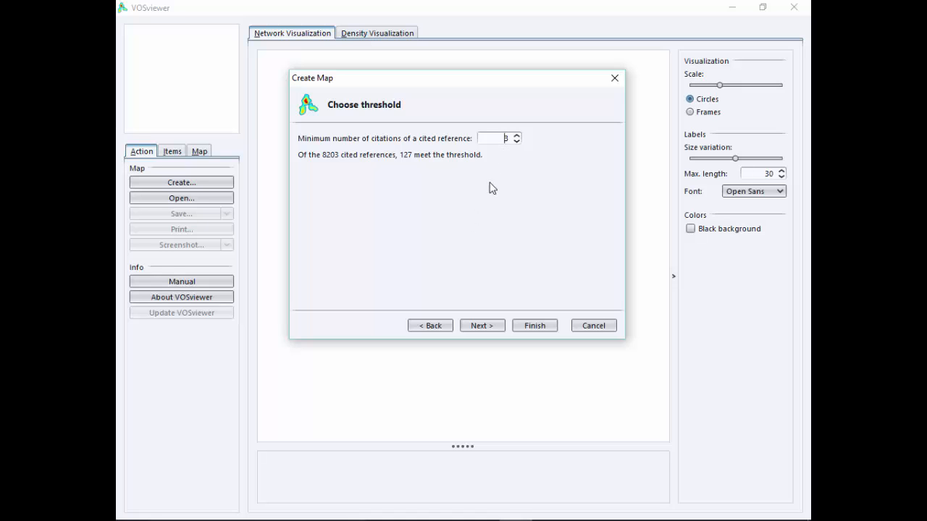
double_click(517, 136)
left_click(481, 326)
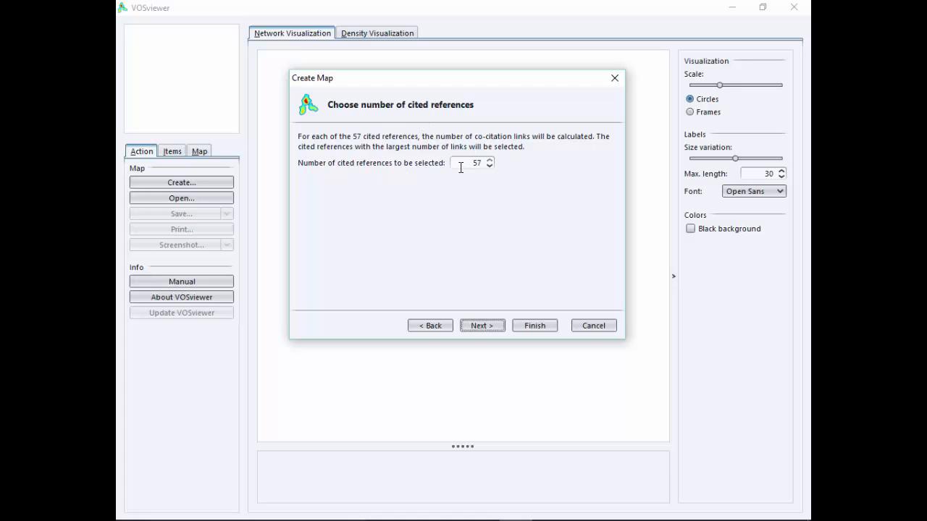
left_click(485, 324)
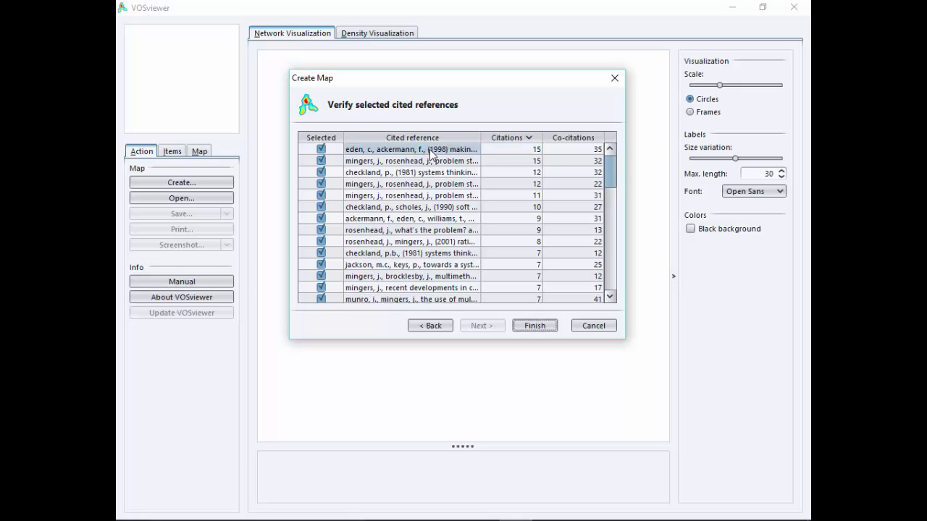
Review the selected cited references, sort them by descending co-citations, and generate the map.
left_click_drag(480, 138, 570, 137)
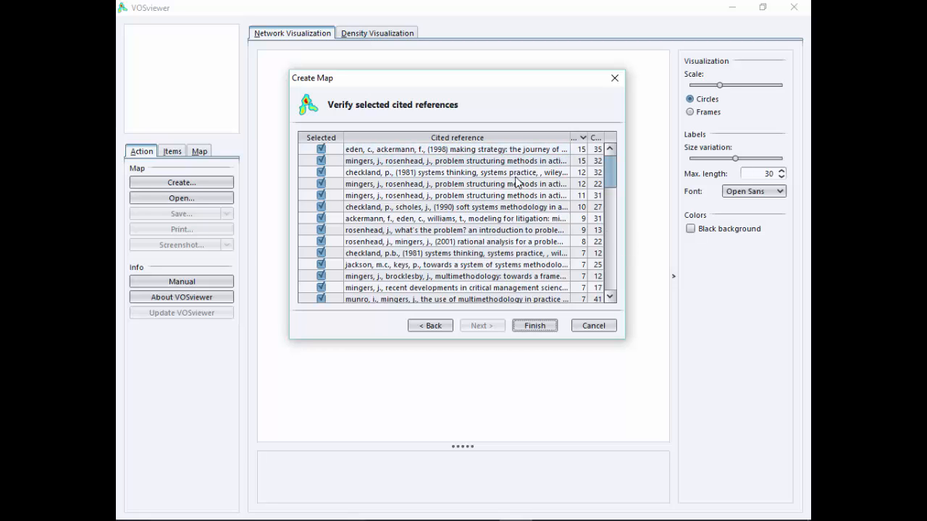
left_click(565, 138)
left_click_drag(569, 138, 488, 143)
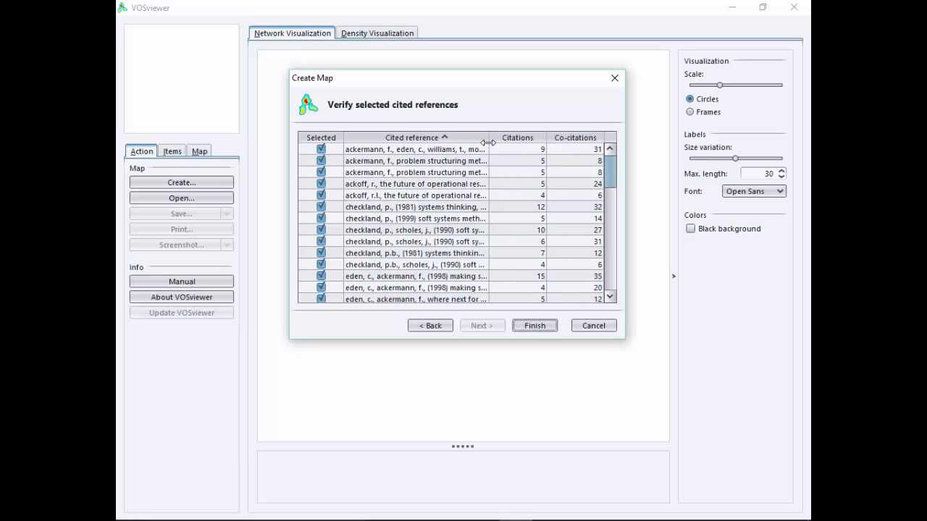
left_click(590, 138)
left_click(591, 138)
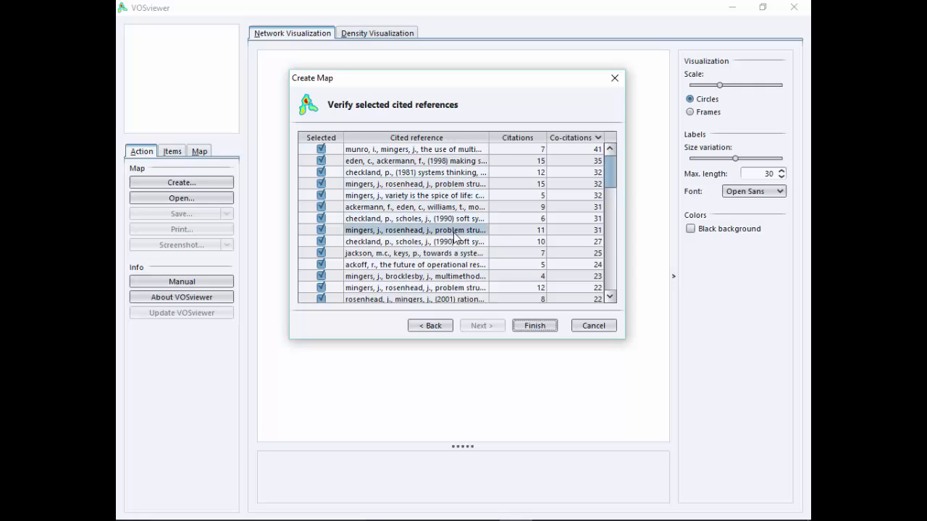
left_click(536, 326)
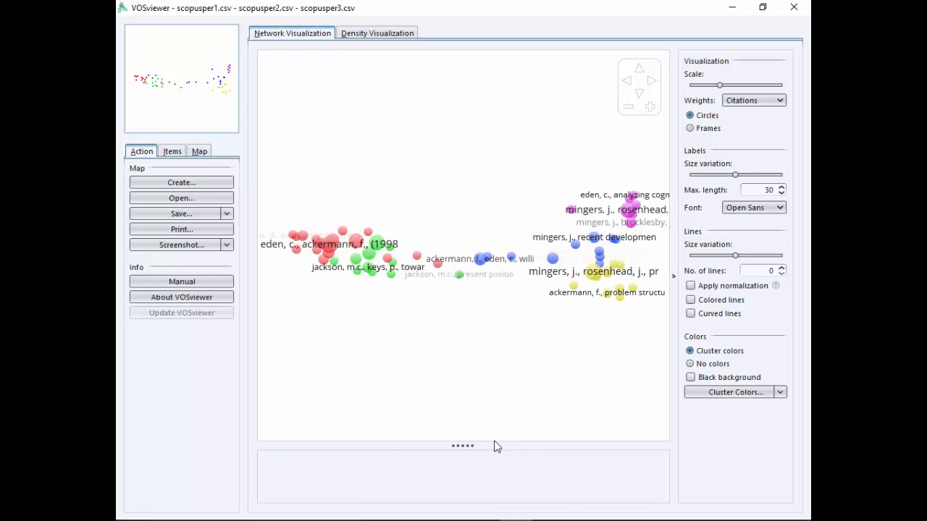
Turn on colored lines in the network map, try displaying link lines, and reset the number of lines to 0.
left_click_drag(467, 446, 471, 458)
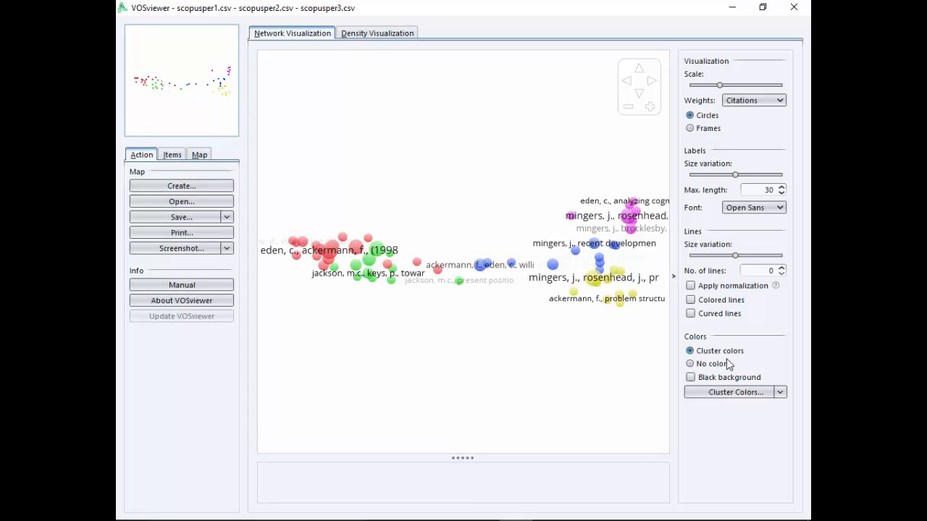
left_click(725, 286)
left_click(710, 302)
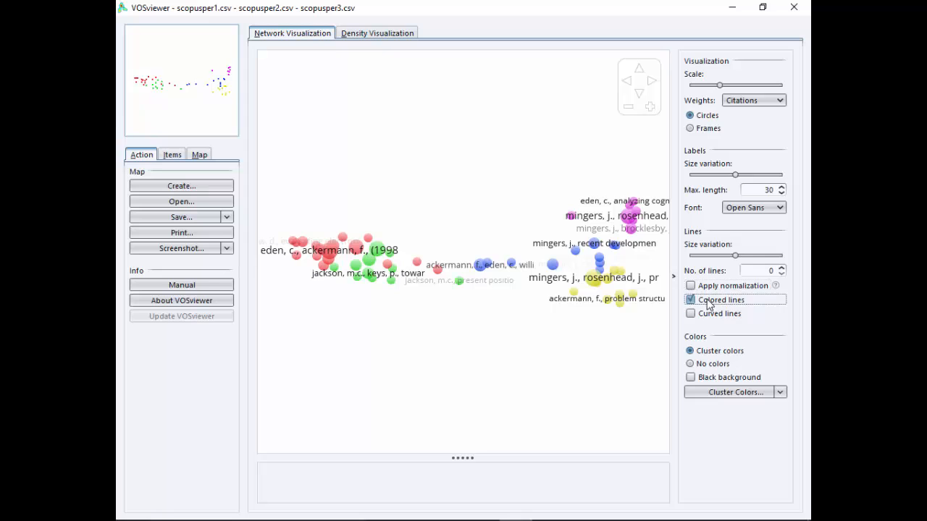
left_click(781, 269)
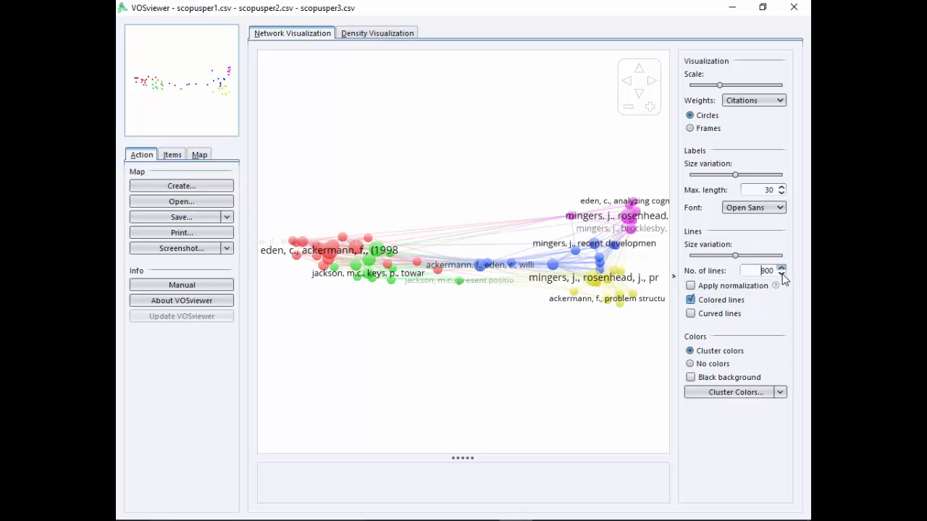
left_click(781, 274)
left_click(781, 273)
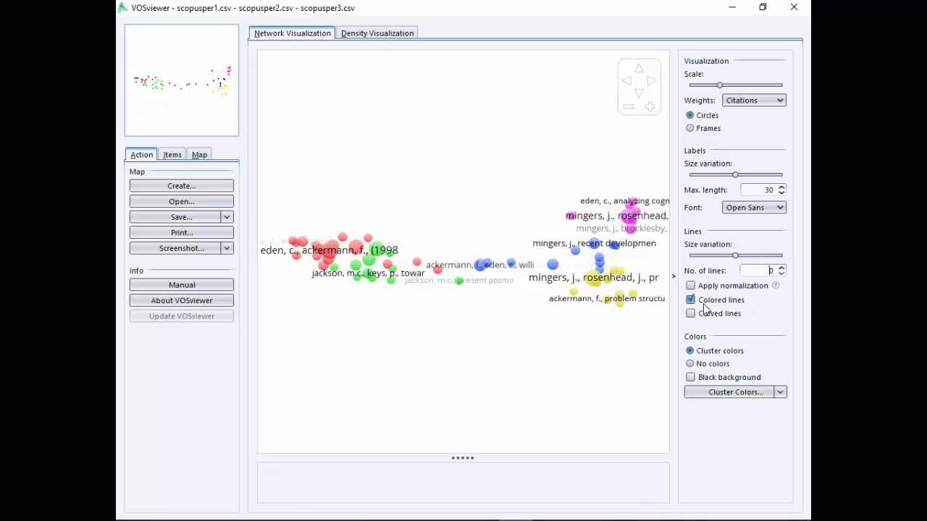
left_click(690, 299)
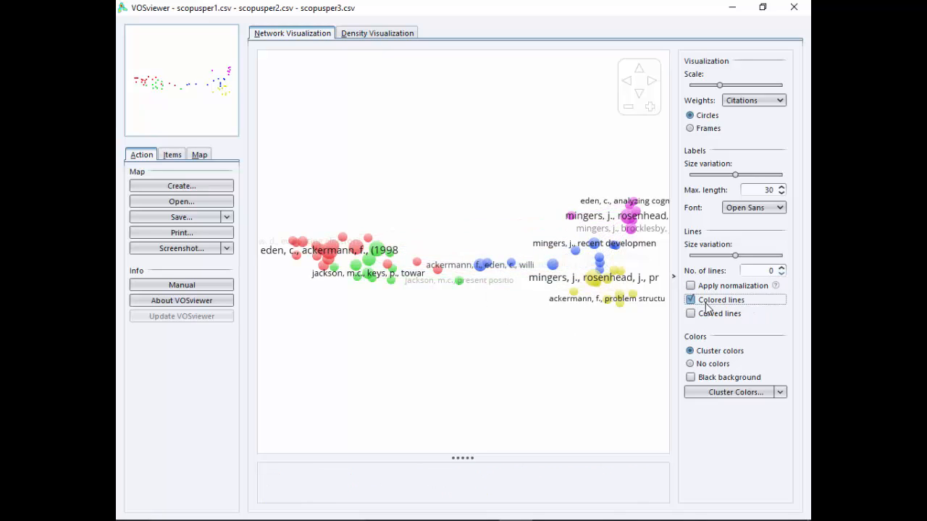
Display the map as an item density visualization and slightly increase its kernel width.
left_click(380, 39)
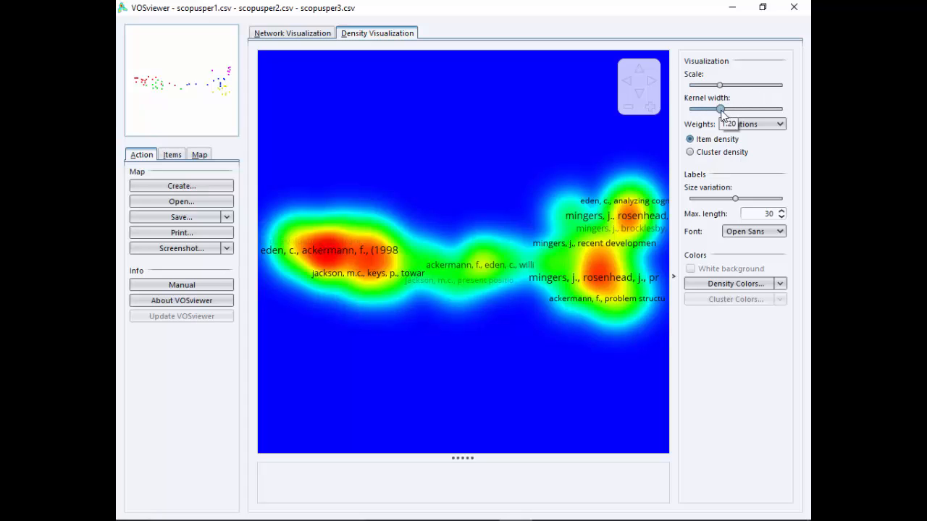
left_click_drag(721, 110, 739, 113)
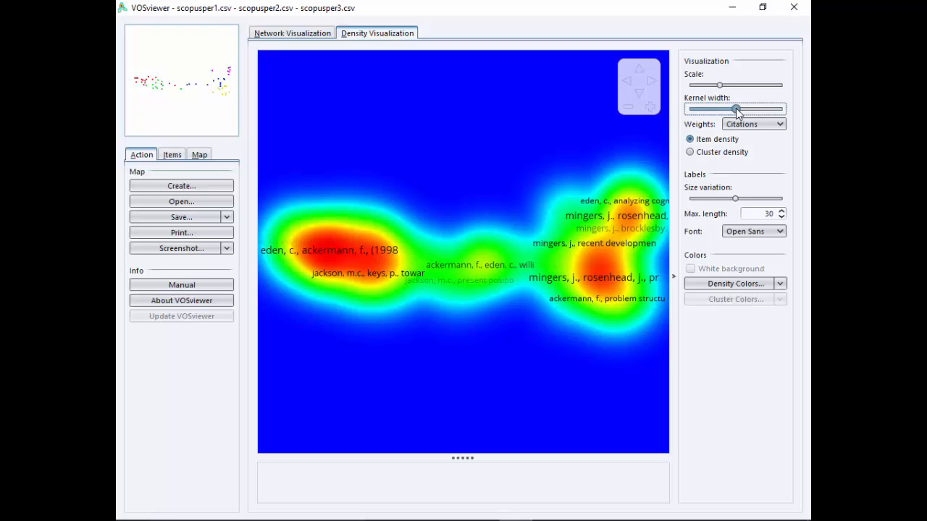
left_click_drag(736, 109, 723, 113)
Examine the cited references in the density map's left-hand hot spot and in the sparser zone at its middle.
scroll(485, 330, "up", 5)
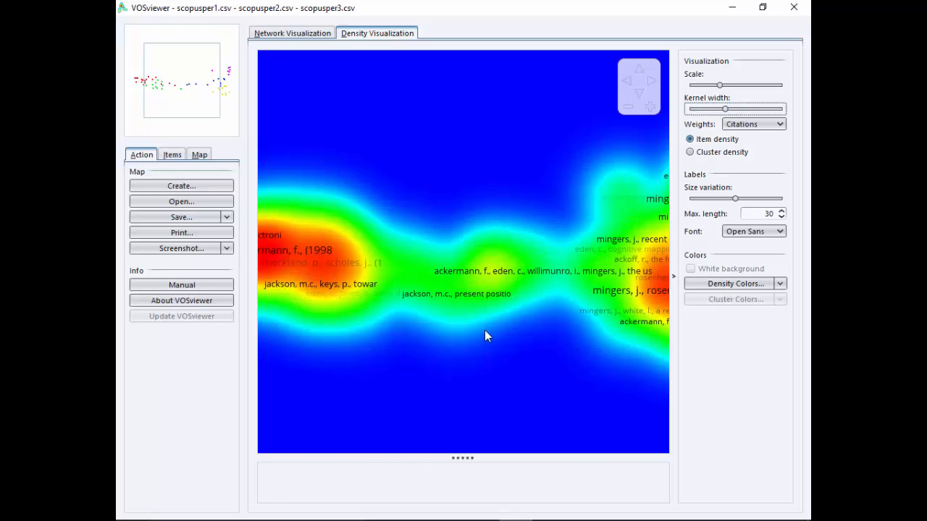
scroll(502, 264, "down", 2)
left_click_drag(403, 358, 567, 316)
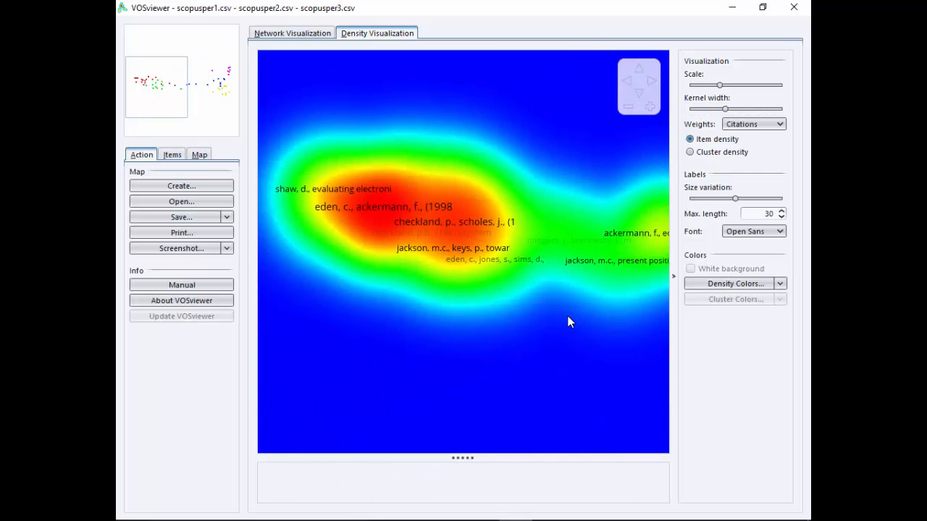
scroll(484, 259, "up", 3)
mouse_move(469, 144)
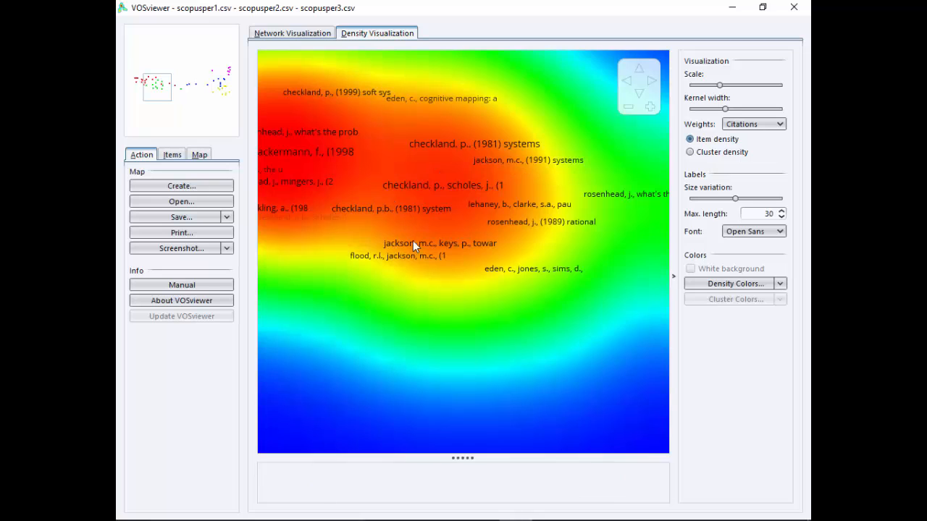
scroll(623, 286, "down", 2)
left_click_drag(593, 287, 444, 256)
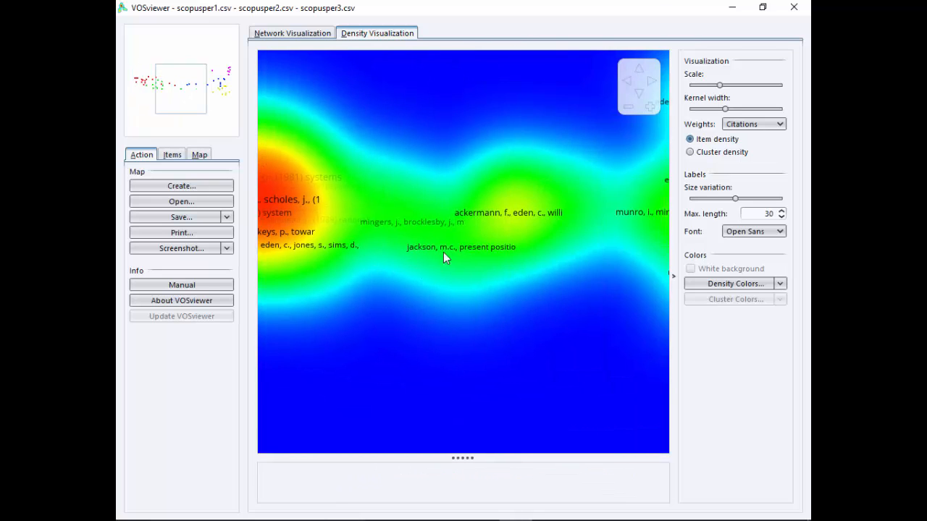
mouse_move(455, 247)
mouse_move(542, 213)
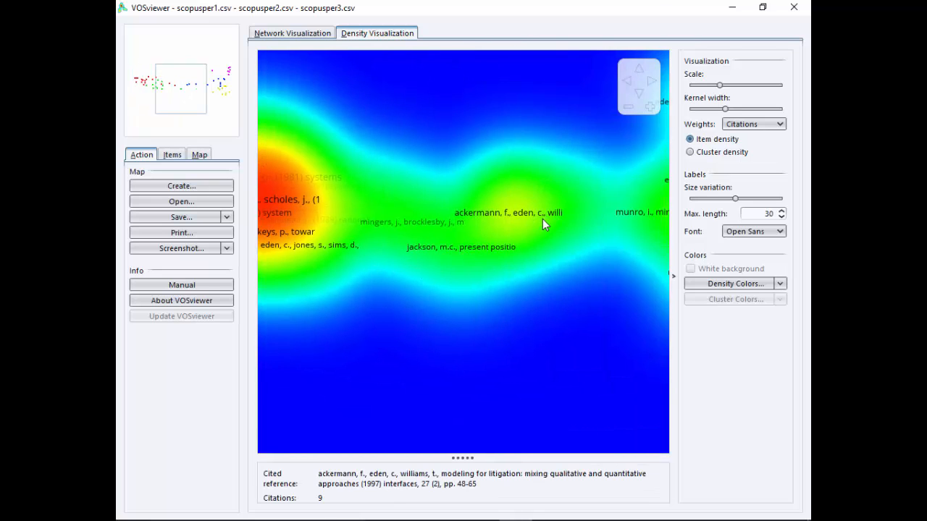
Examine the cited references in the density map's right-hand hot spots and compare them with the left-hand hot spot.
left_click_drag(593, 302, 438, 285)
left_click_drag(526, 296, 463, 292)
mouse_move(551, 221)
mouse_move(587, 200)
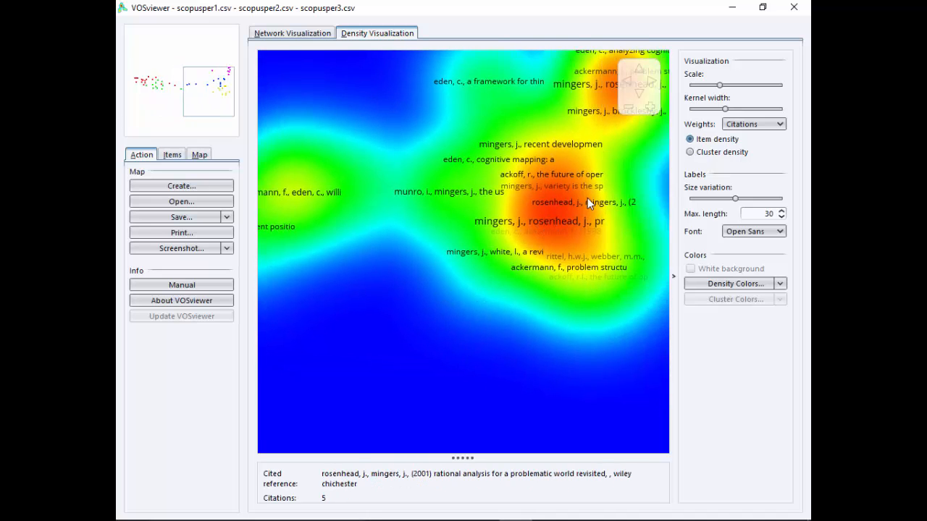
left_click_drag(596, 302, 396, 391)
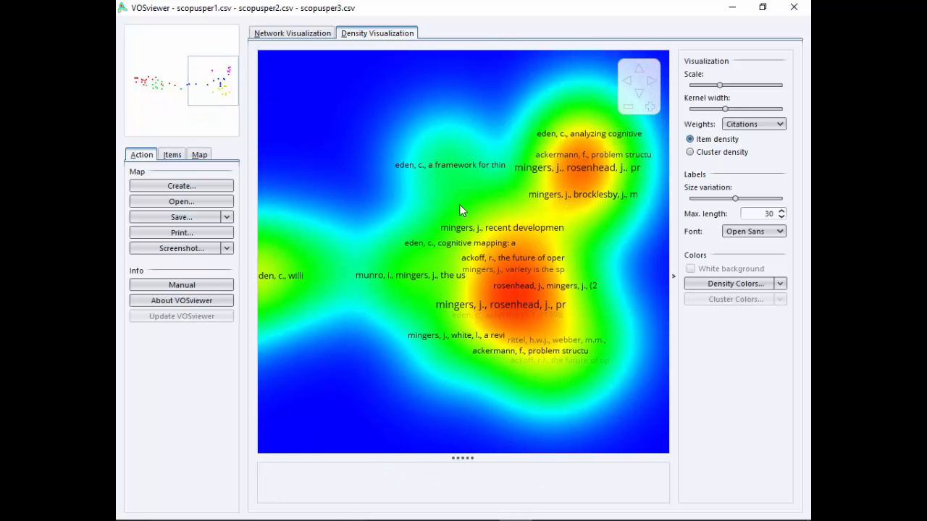
scroll(480, 219, "down", 3)
scroll(480, 219, "down", 1)
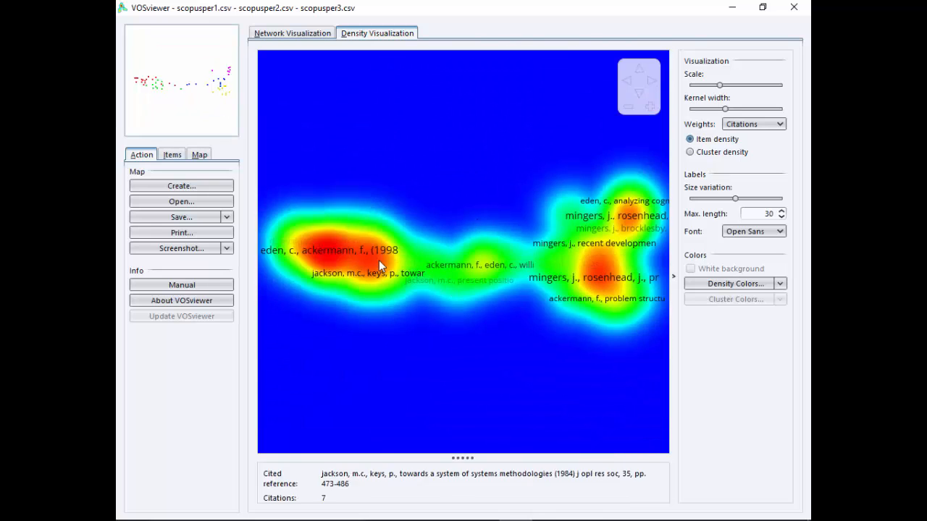
scroll(360, 261, "up", 5)
left_click_drag(360, 209, 548, 159)
scroll(484, 297, "down", 5)
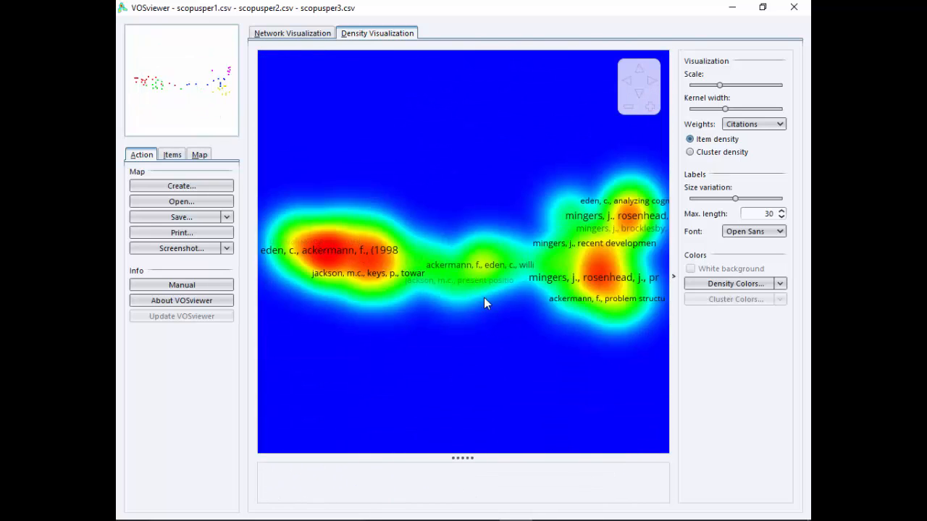
scroll(590, 268, "up", 4)
left_click_drag(591, 259, 410, 168)
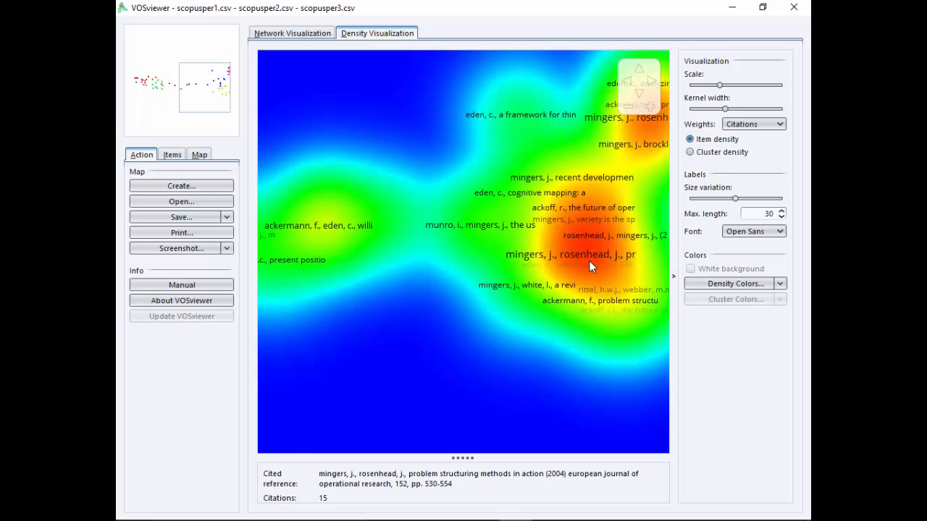
scroll(590, 256, "down", 3)
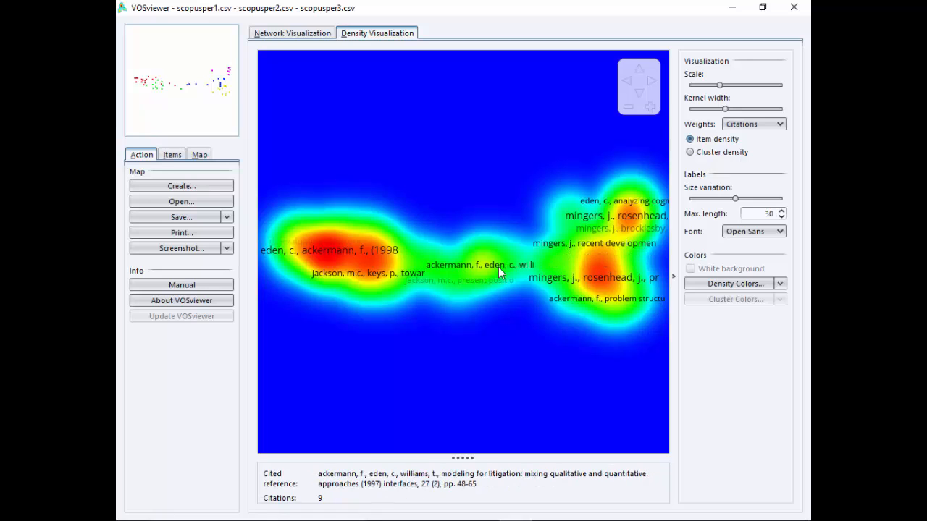
scroll(407, 253, "up", 2)
scroll(397, 260, "down", 2)
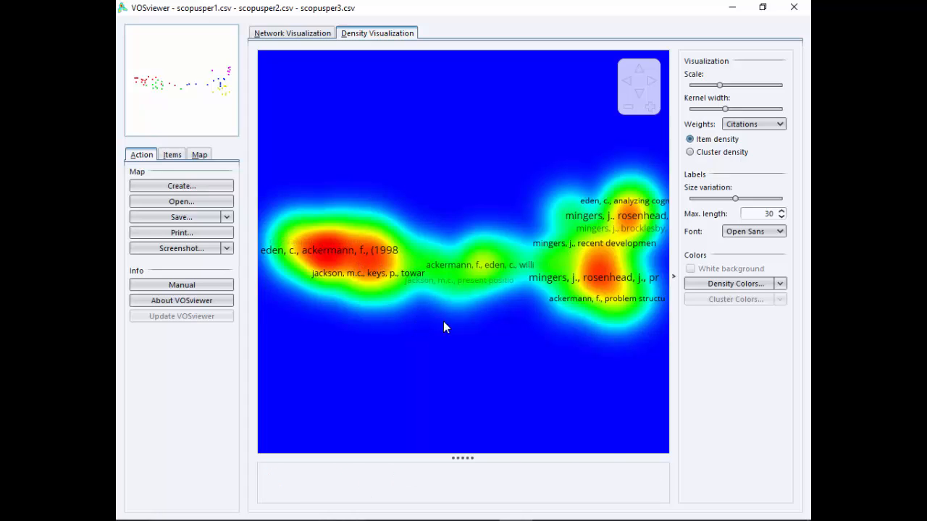
left_click(209, 186)
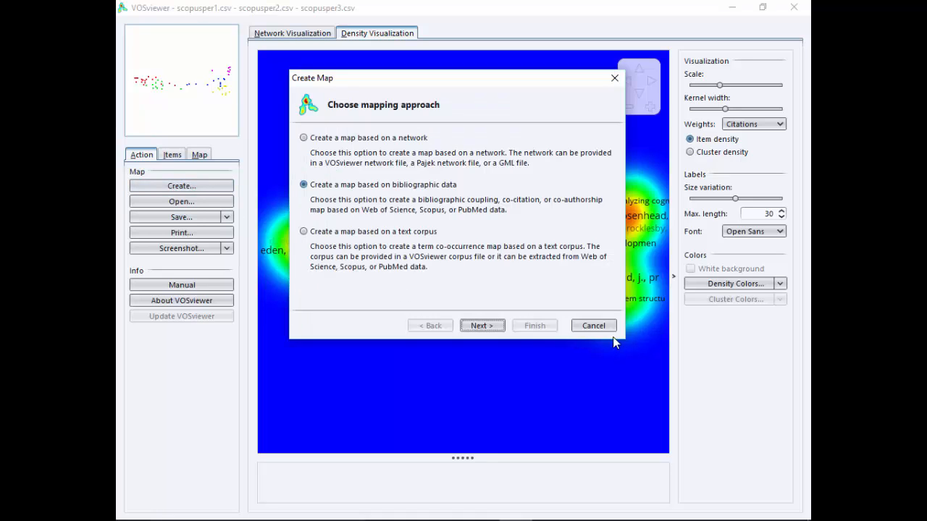
left_click(579, 325)
Rotate the density map by 90 degrees twice and browse the list of cited reference items.
left_click(201, 156)
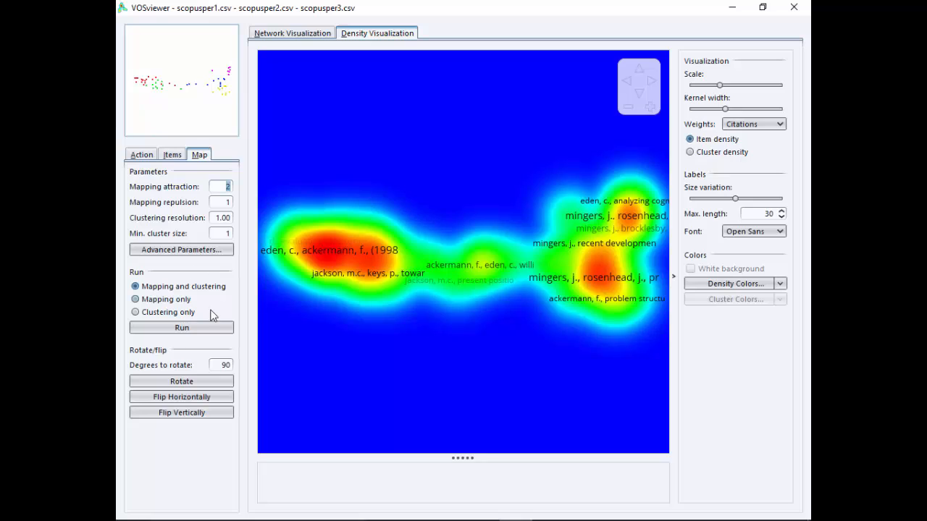
left_click(220, 382)
left_click(231, 386)
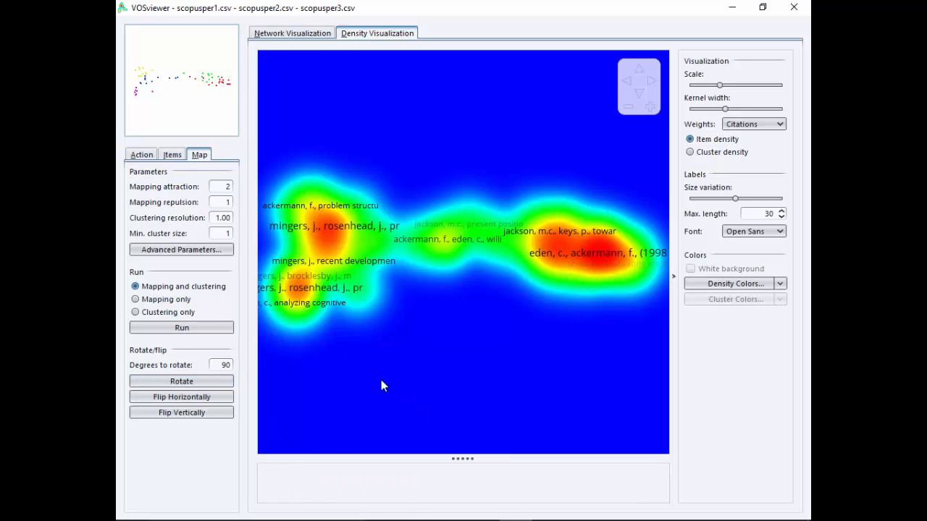
left_click(178, 155)
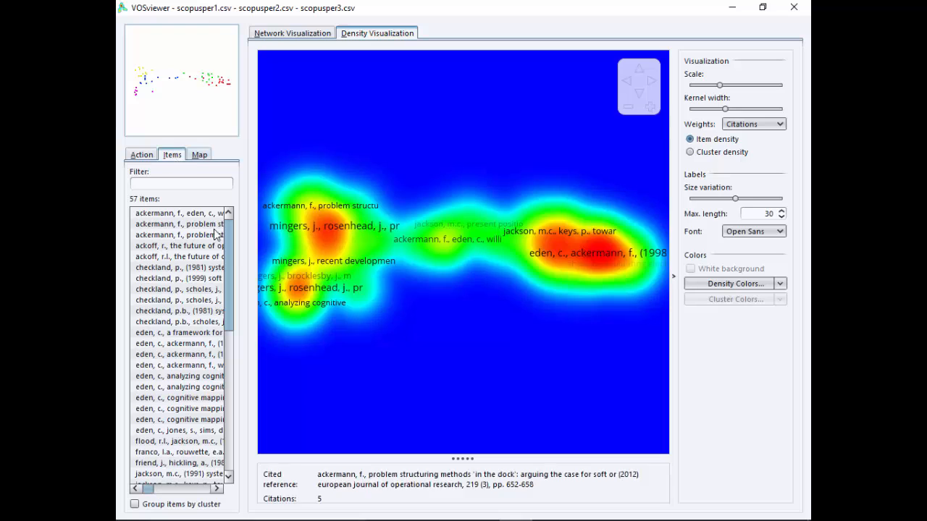
left_click_drag(229, 239, 229, 311)
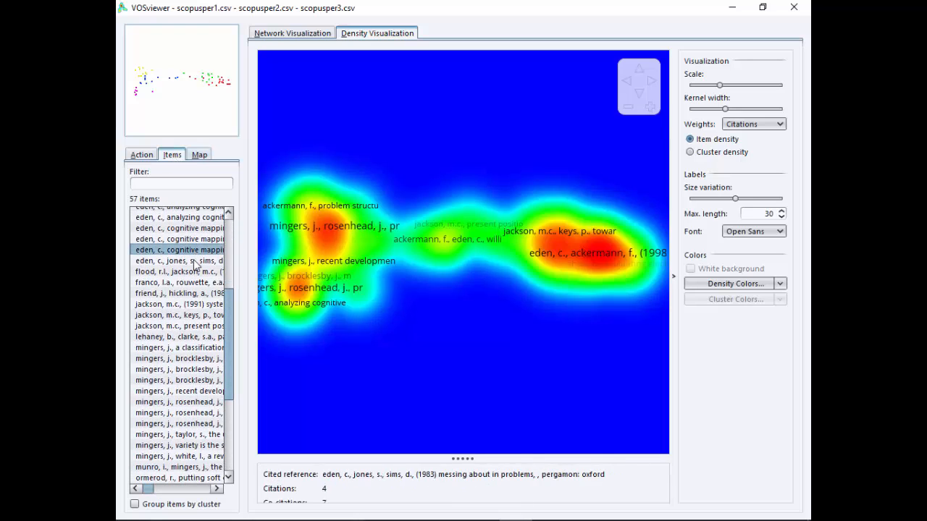
Start creating a new map based on a text corpus instead of bibliographic data.
left_click(144, 156)
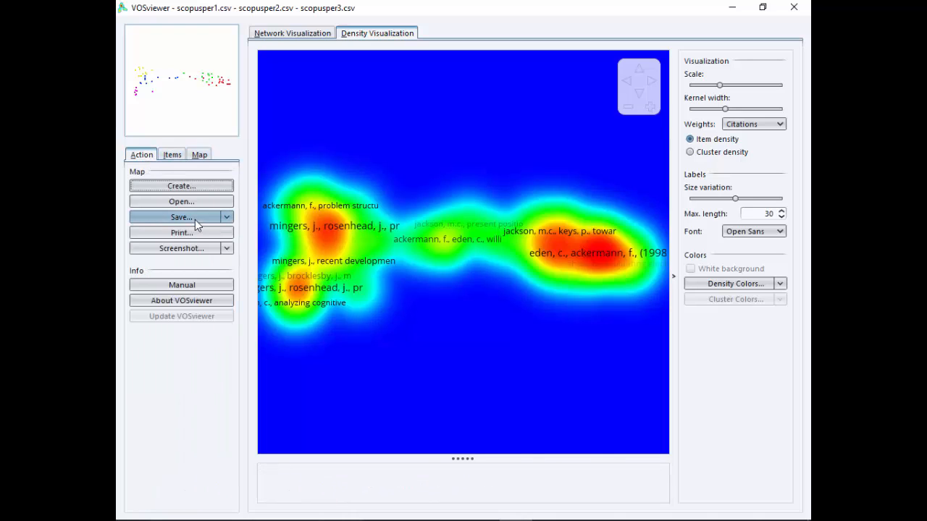
left_click(194, 185)
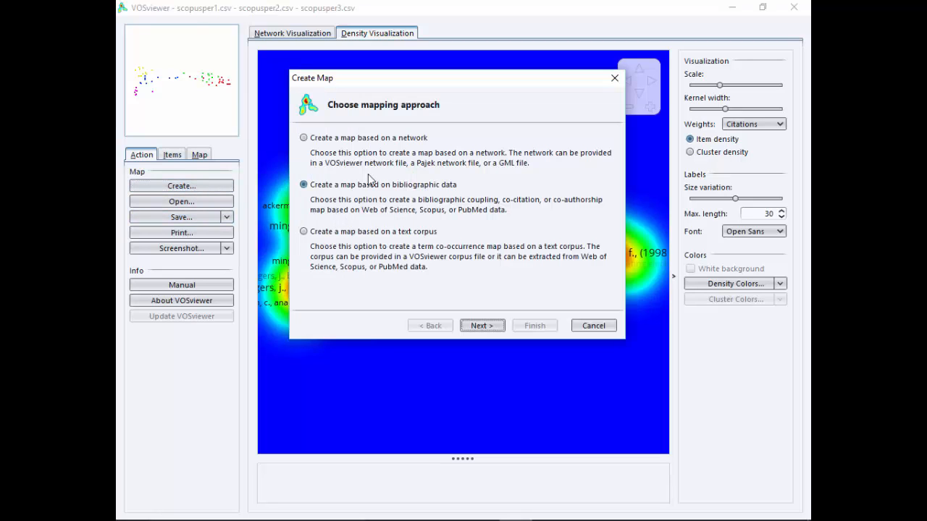
left_click(487, 326)
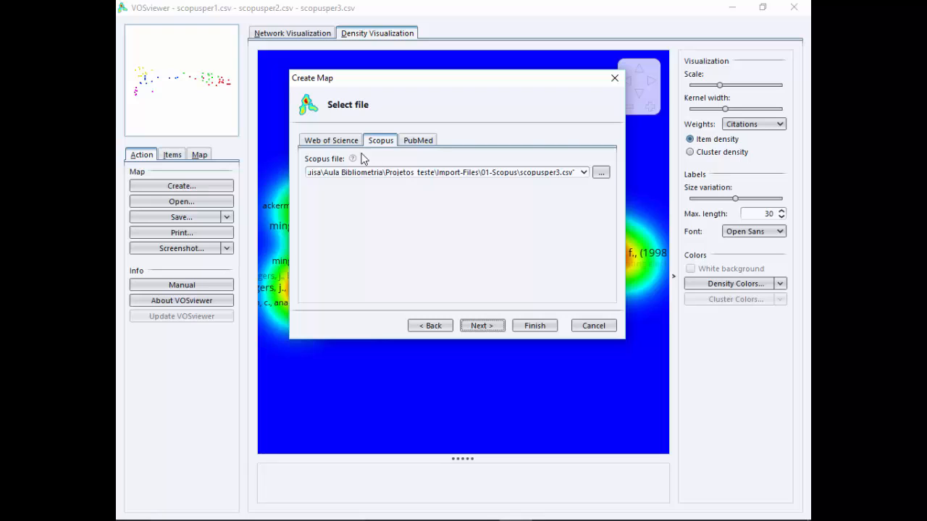
left_click(418, 328)
left_click(380, 231)
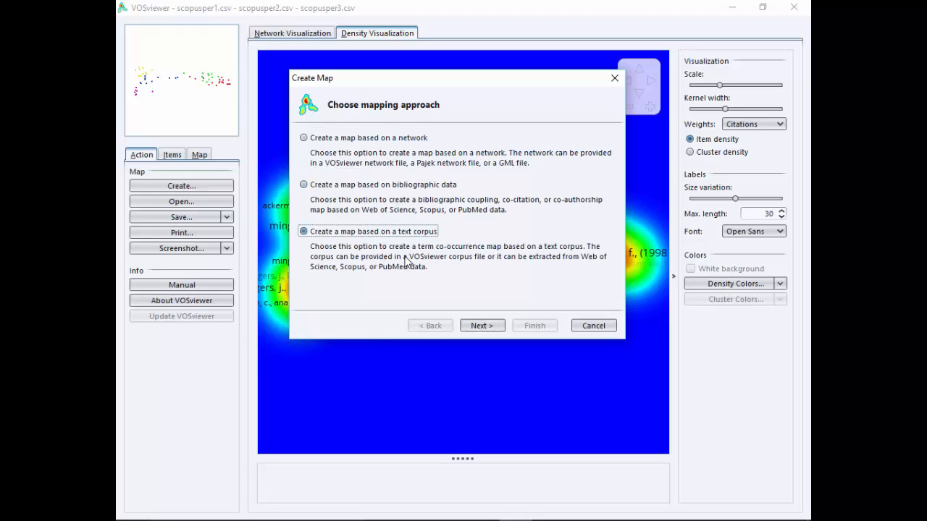
left_click(487, 327)
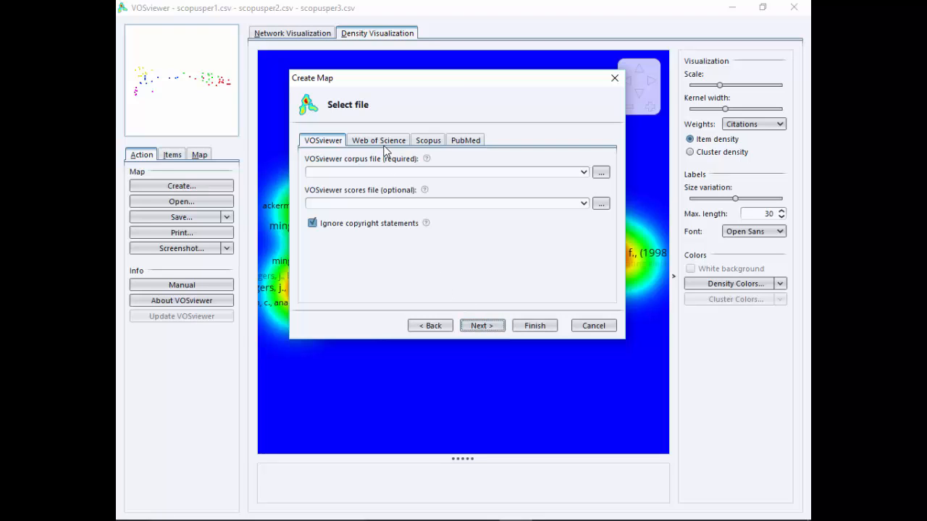
Load scopusper1.csv, scopusper2.csv and scopusper3.csv as the Scopus source and keep term extraction from the title and abstract fields.
left_click(418, 147)
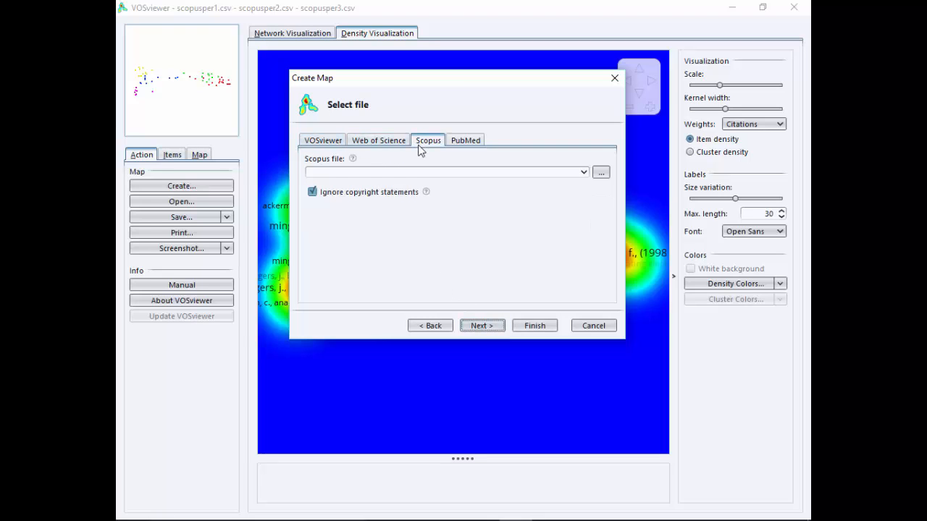
left_click(601, 174)
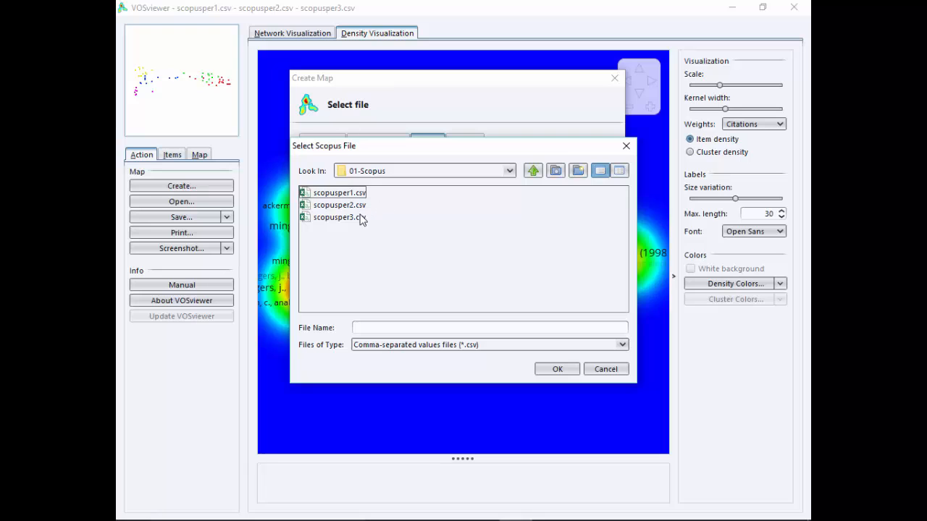
left_click(349, 193)
left_click(360, 221, "shift")
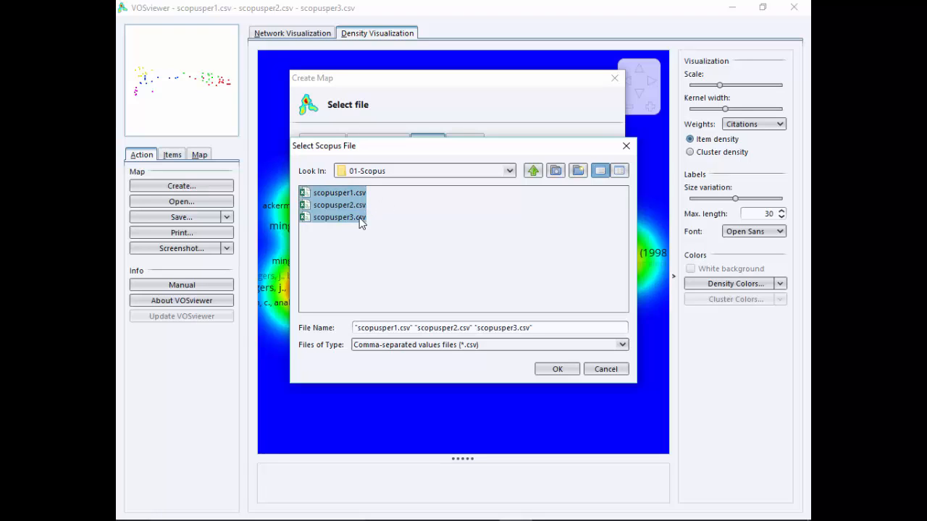
left_click(556, 369)
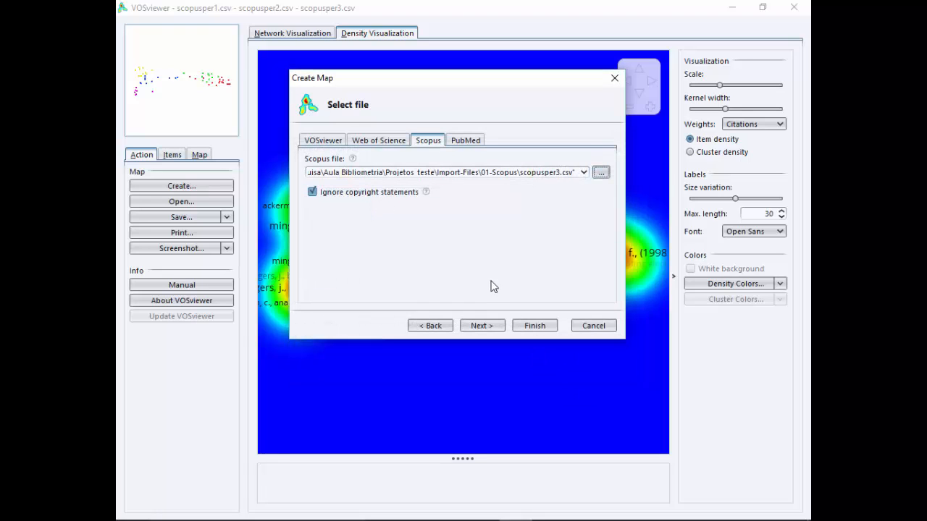
left_click(482, 326)
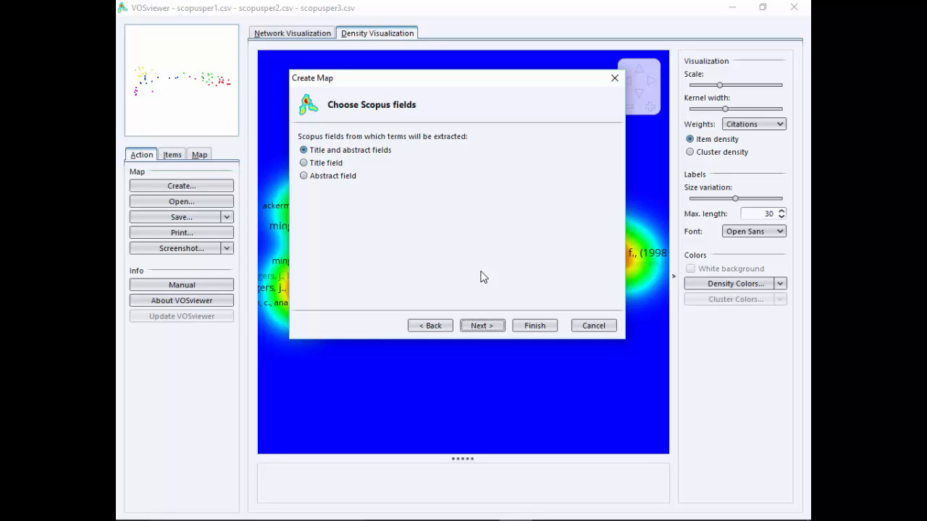
left_click(481, 326)
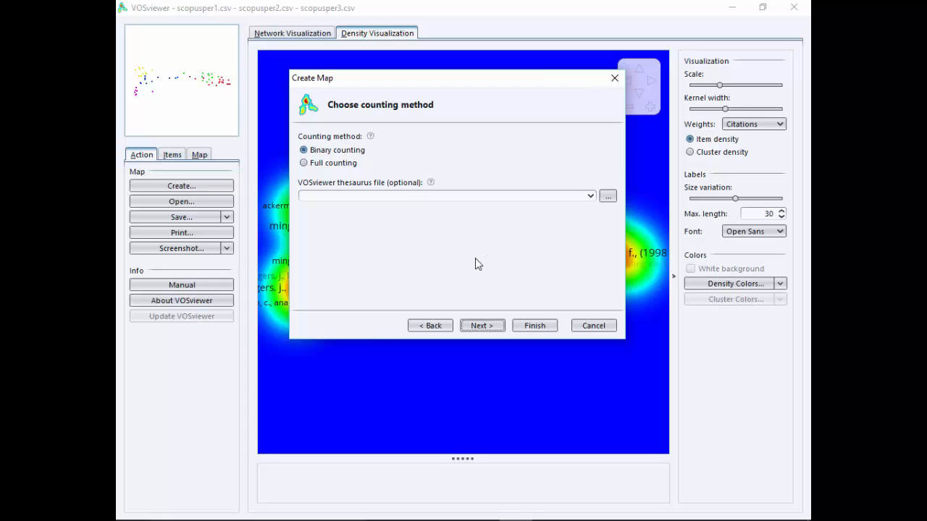
Switch to File Explorer, open thesaurus_terms.txt from the 01-Scopus folder in Notepad, and review the entries from label through wiley periodical.
mouse_move(431, 185)
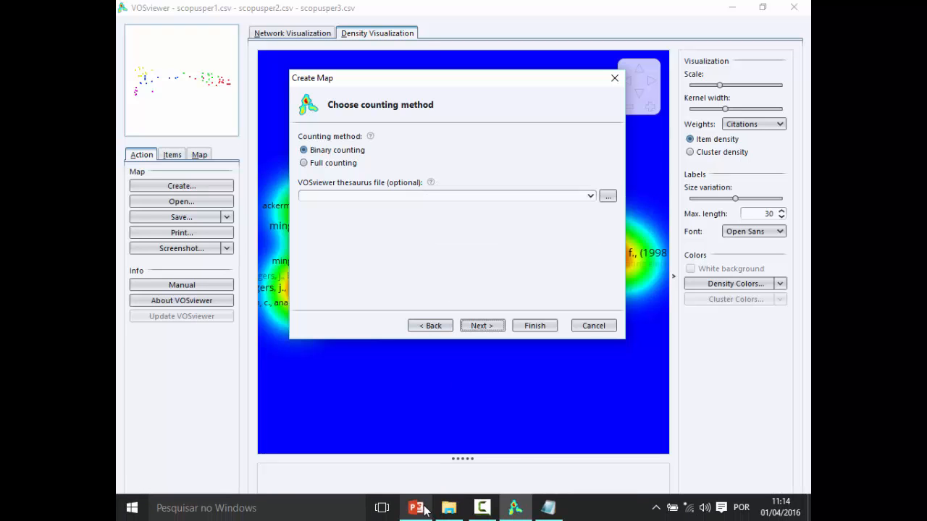
left_click(452, 510)
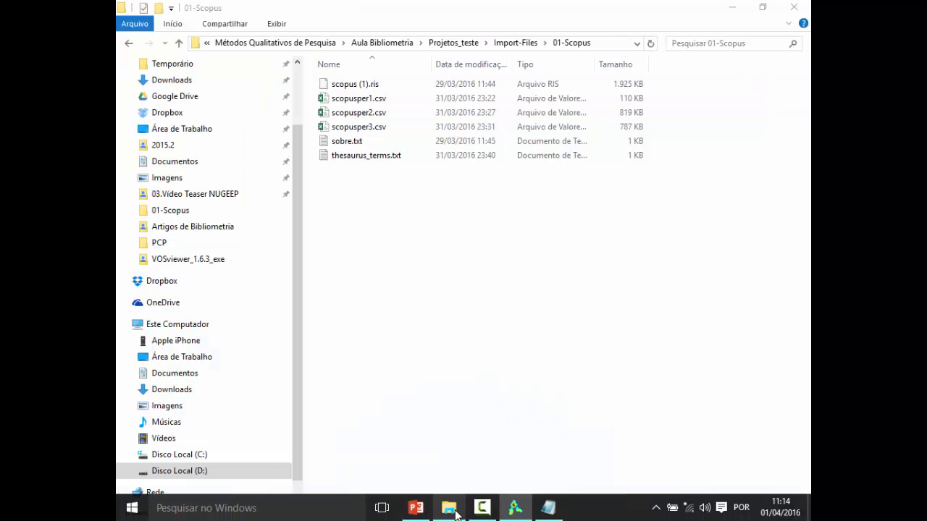
left_click(395, 156)
double_click(394, 157)
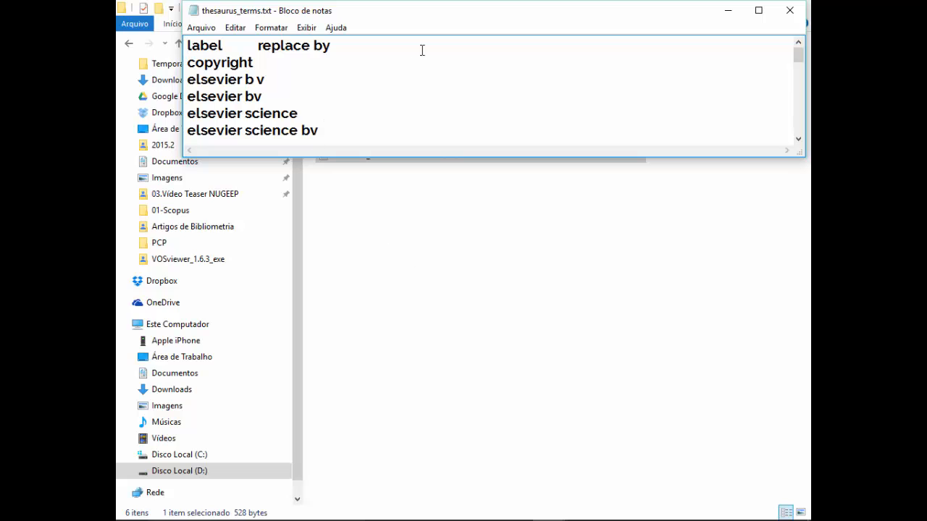
double_click(434, 11)
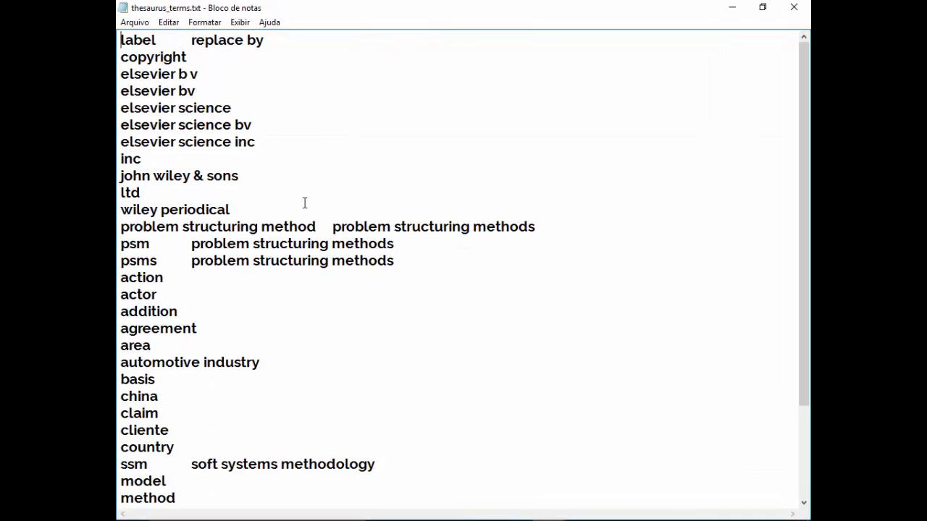
left_click_drag(134, 40, 227, 210)
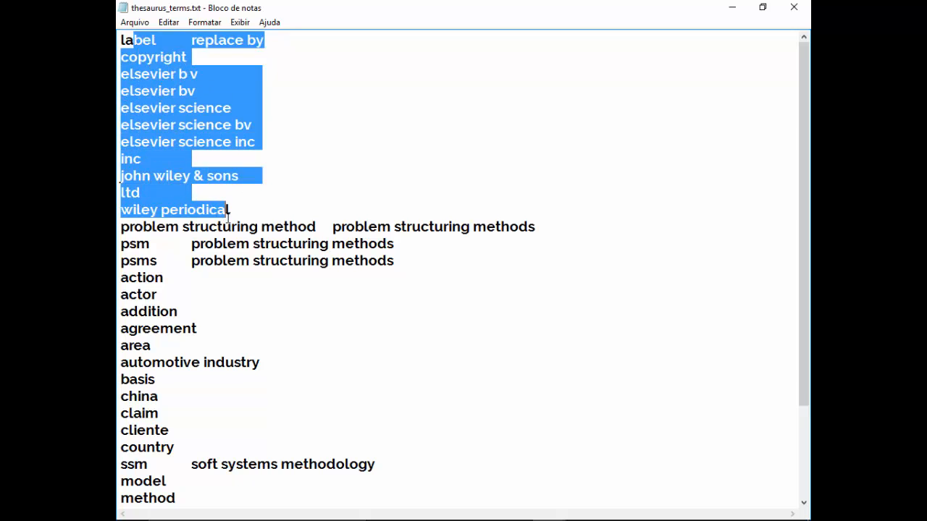
Add a sample thesaurus line below "wiley periodical" replacing "substituida" by "nova", and delete that line again.
left_click(257, 242)
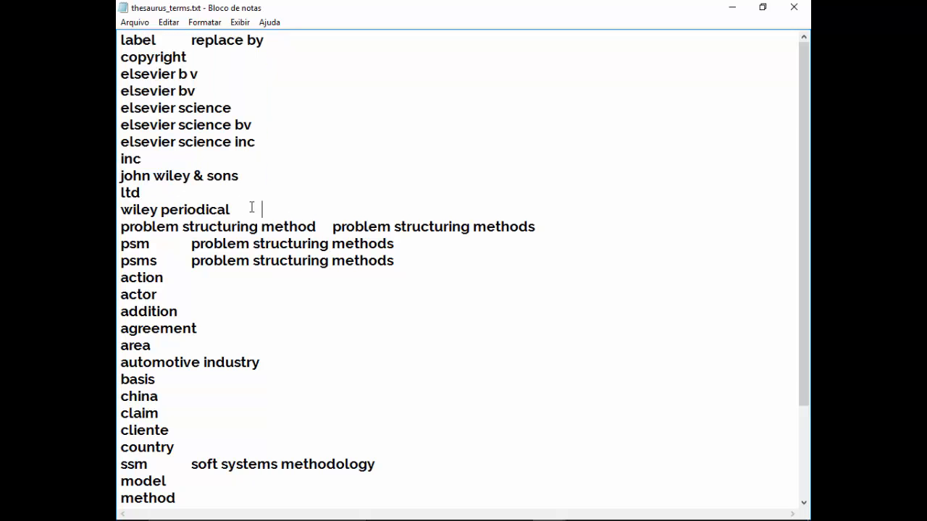
key("Return")
type("n")
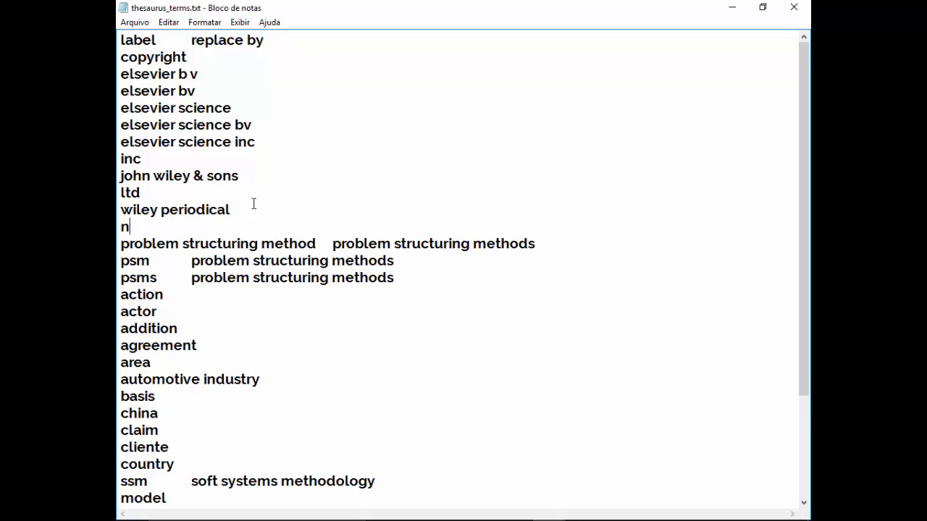
key("BackSpace")
type("substituida")
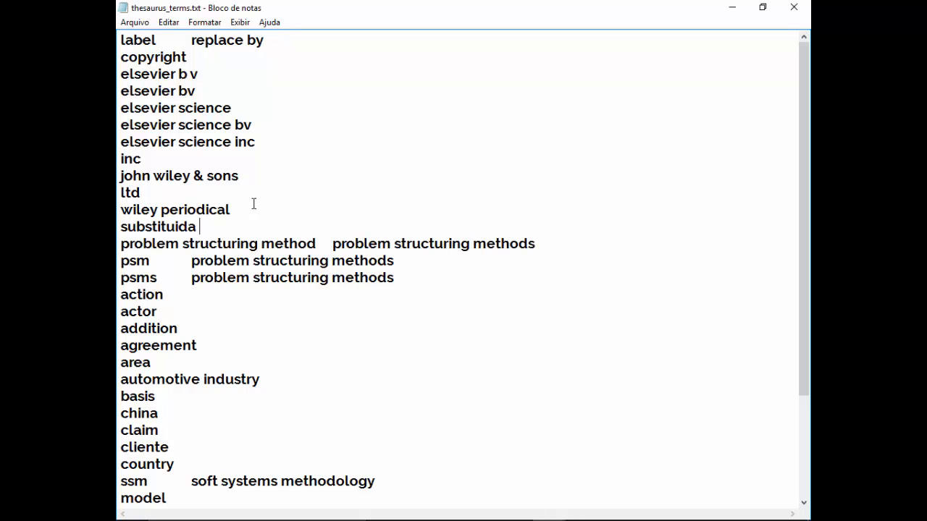
key("Tab")
type("nova")
key("shift+Home")
key("BackSpace")
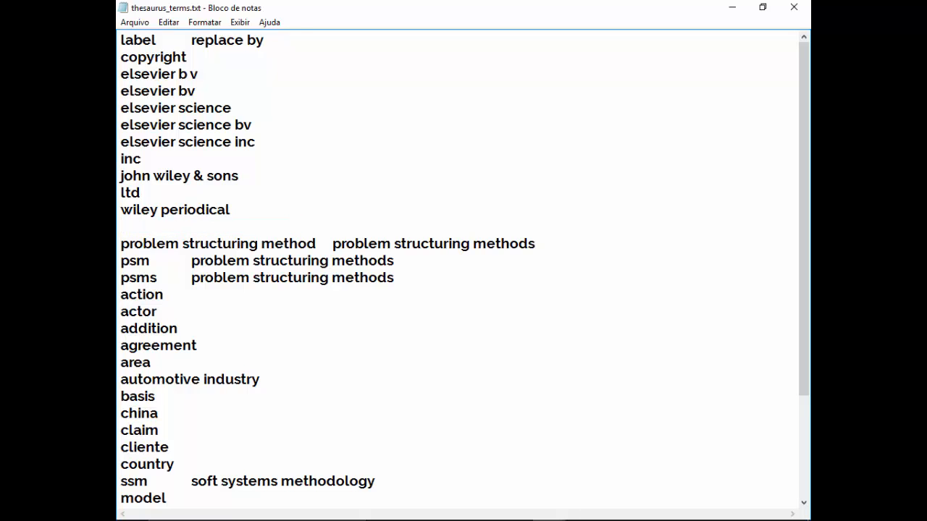
key("BackSpace")
Examine the remaining thesaurus entries, comparing terms with a replacement to those without one.
scroll(308, 147, "down", 3)
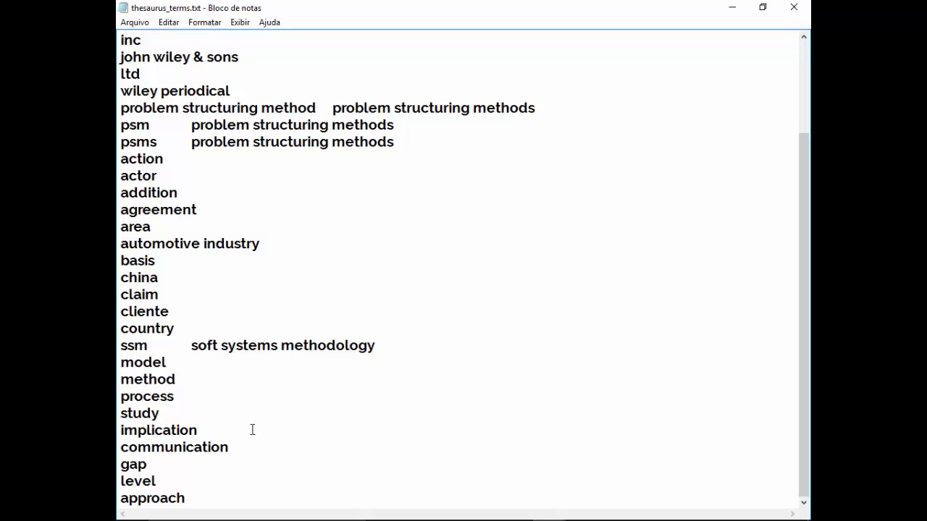
left_click(176, 271)
scroll(424, 352, "up", 3)
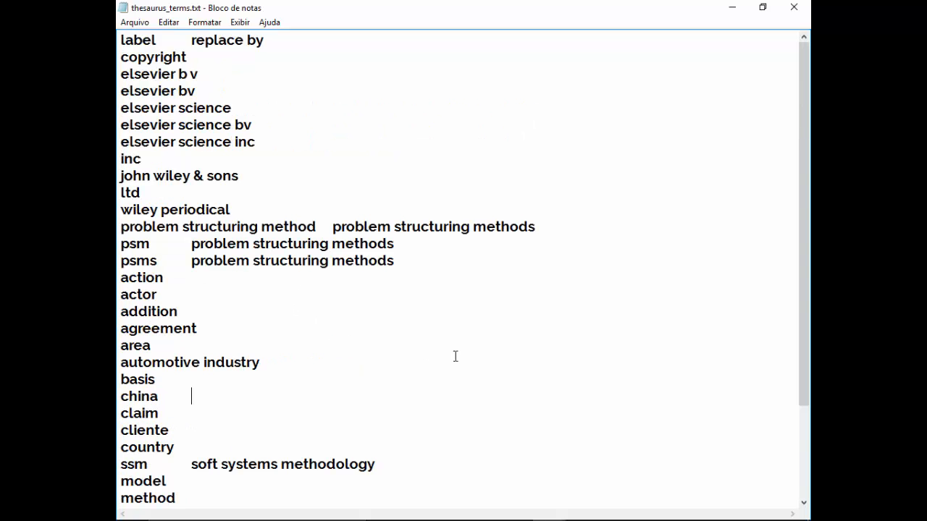
scroll(457, 355, "down", 3)
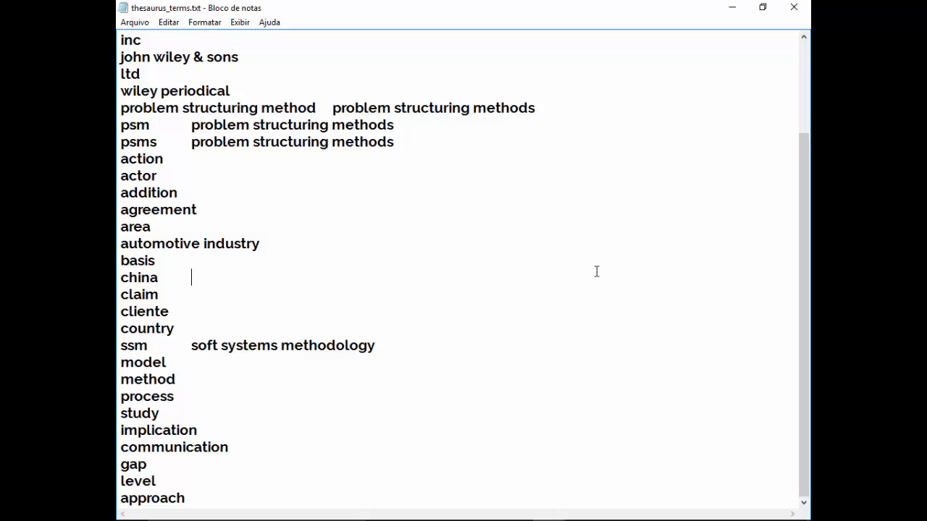
key("Tab")
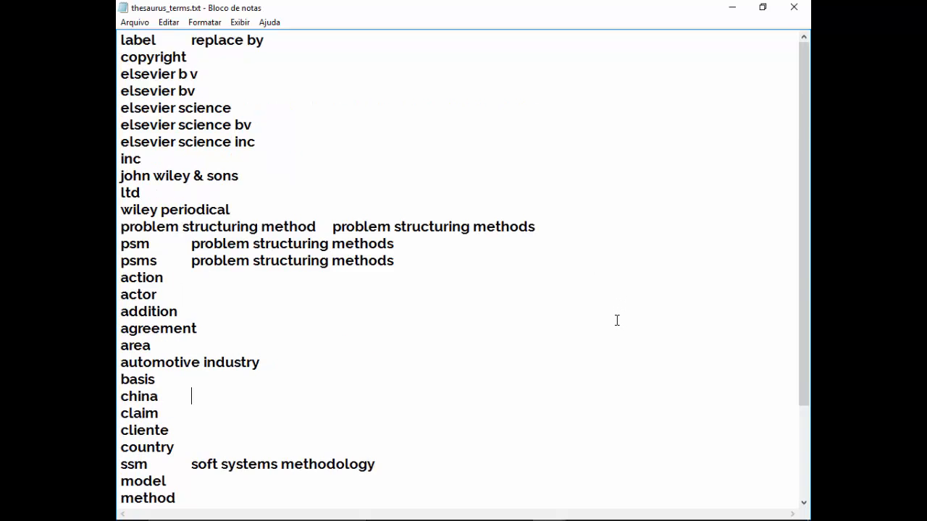
Switch back to VOSviewer and load thesaurus_terms.txt from the 01-Scopus folder as the thesaurus file for the term map.
left_click(737, 10)
key("alt+Tab")
key("Tab")
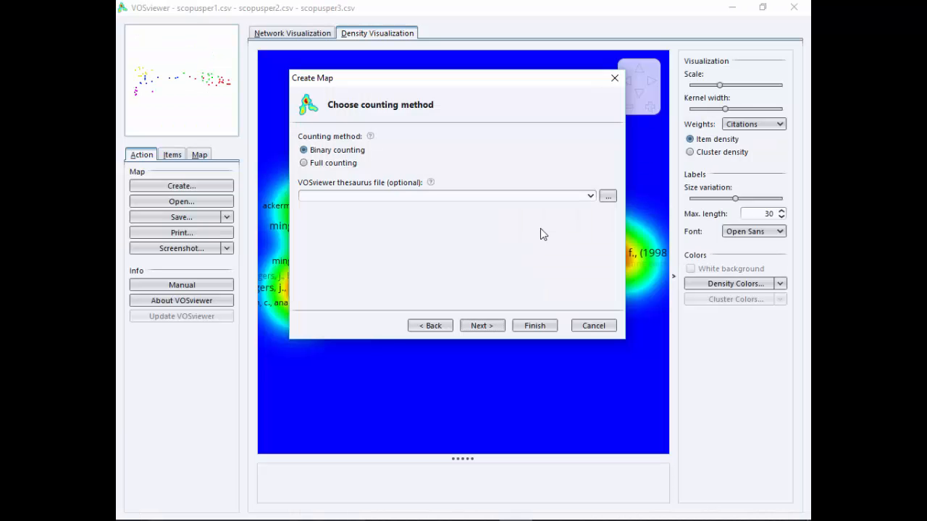
key("alt+Tab")
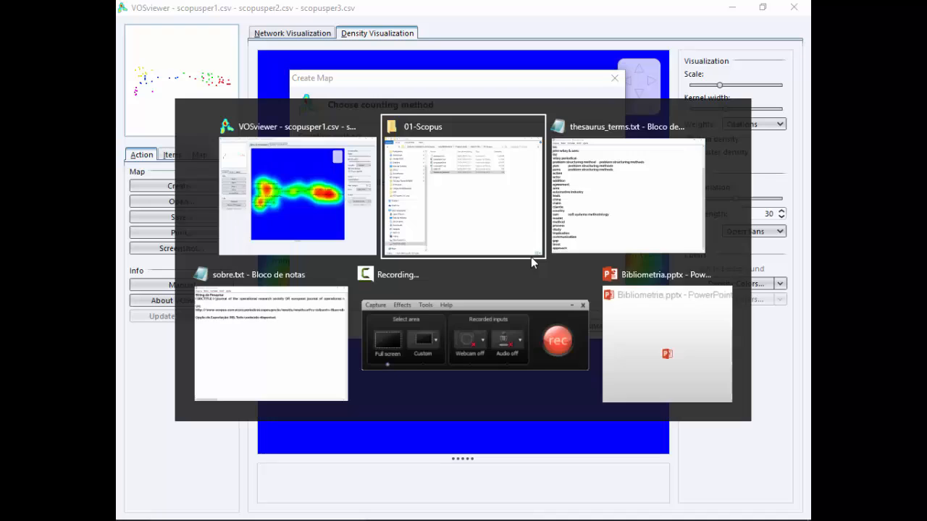
key("alt+Tab")
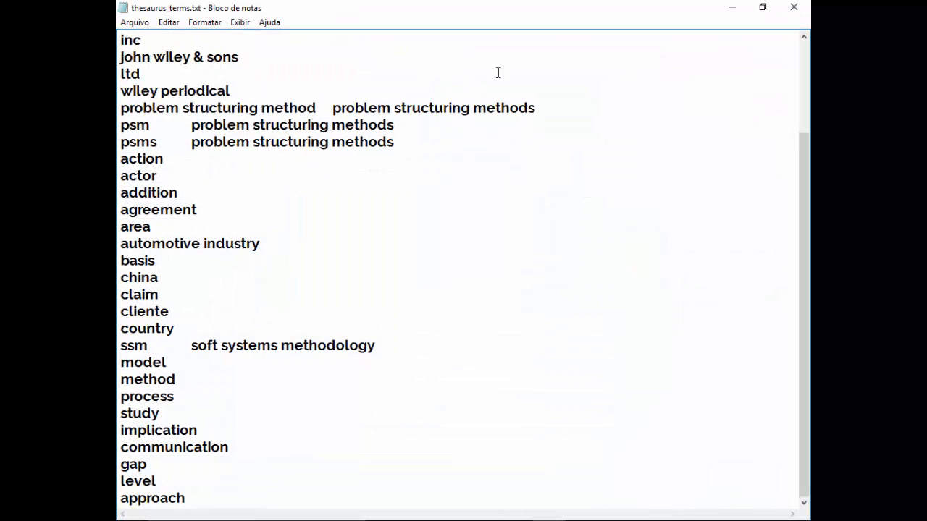
key("alt+Tab")
left_click(603, 198)
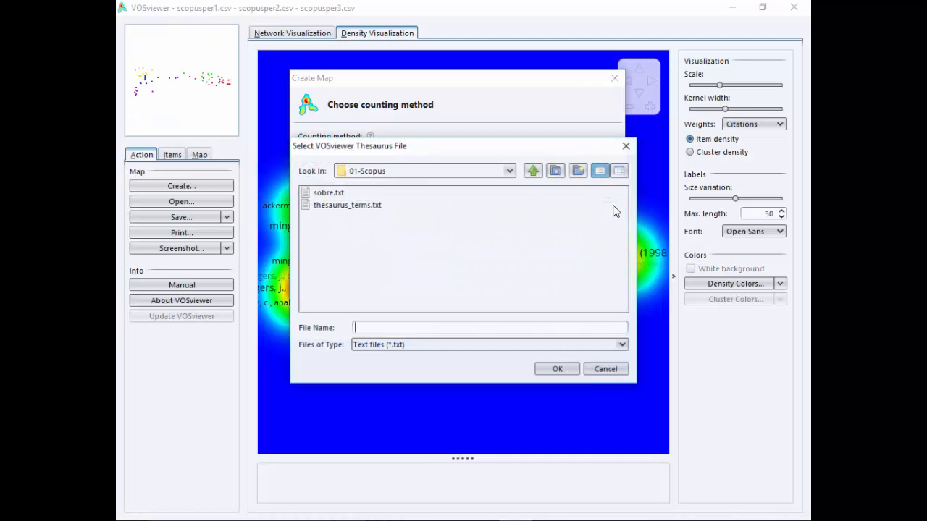
left_click(371, 206)
left_click(557, 369)
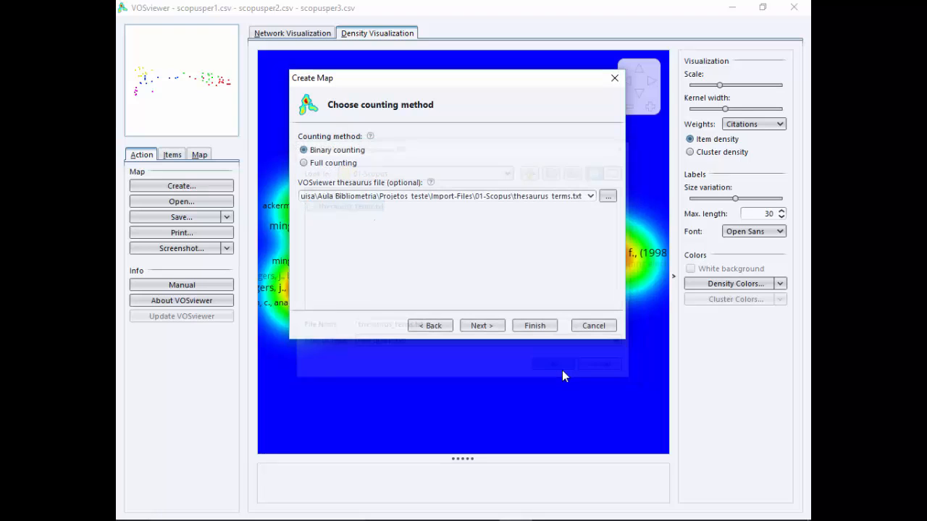
Create the term map with binary counting, a minimum of 10 occurrences and 47 terms, after reviewing the selected terms list.
left_click(482, 325)
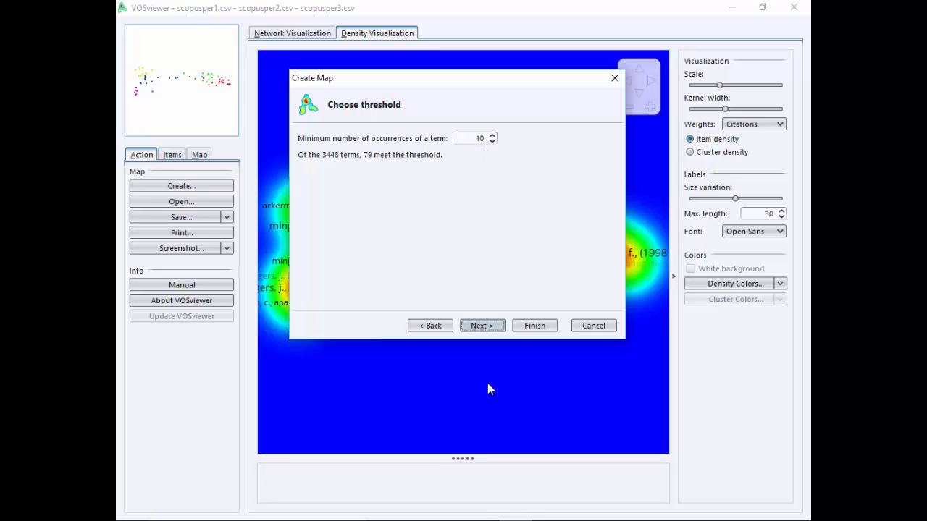
left_click(482, 330)
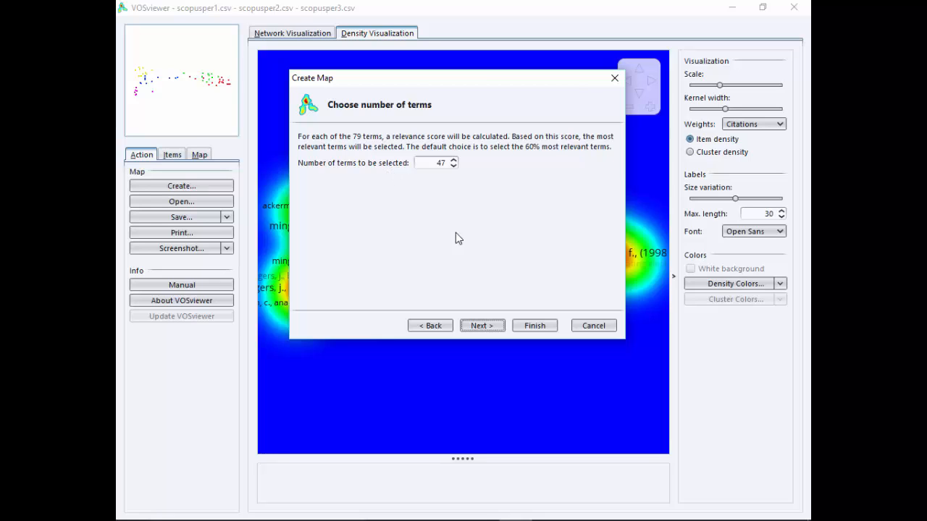
left_click(491, 327)
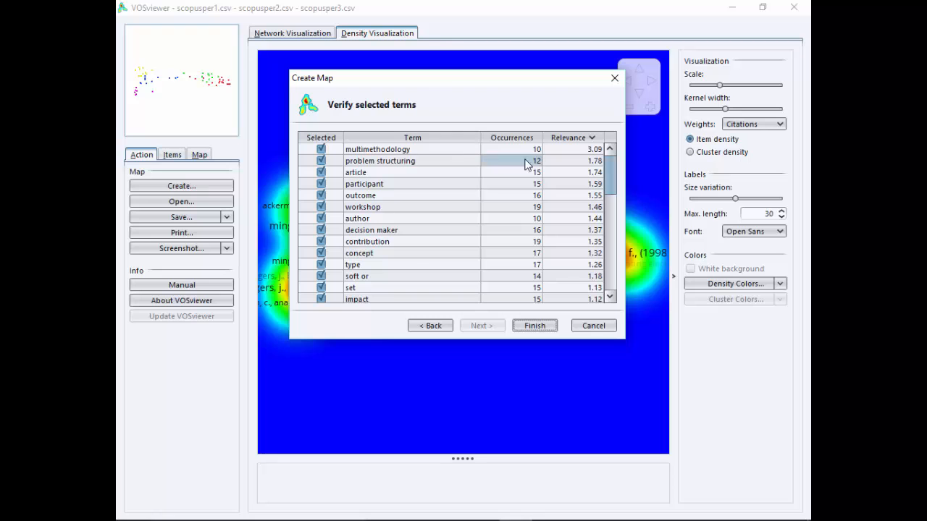
scroll(435, 217, "down", 4)
scroll(450, 250, "down", 3)
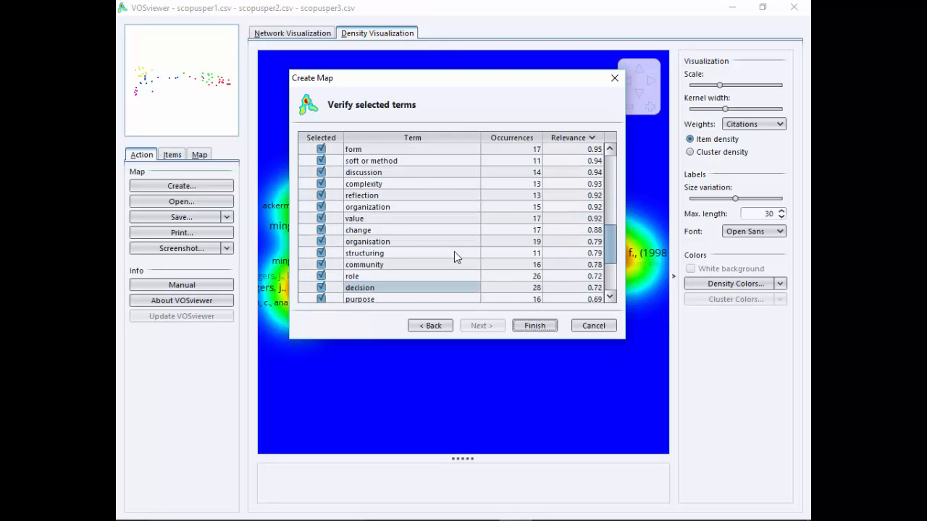
scroll(454, 251, "up", 7)
left_click(541, 326)
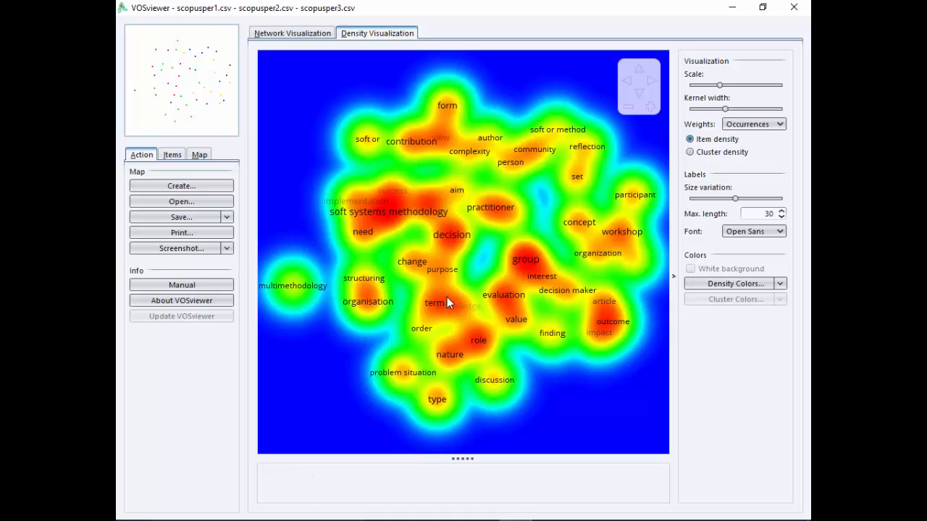
Examine the term density map, checking the areas around soft systems methodology, article, soft or and soft or method.
scroll(408, 241, "up", 5)
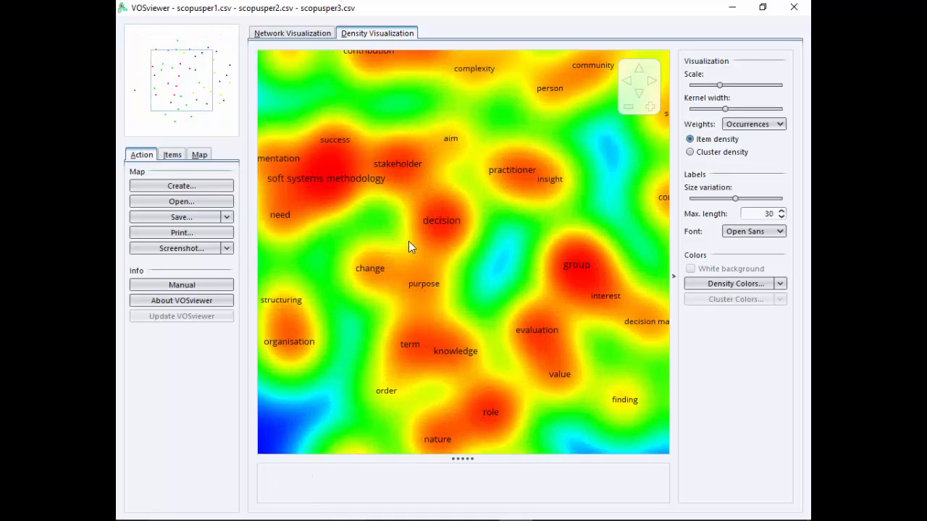
left_click_drag(351, 213, 405, 200)
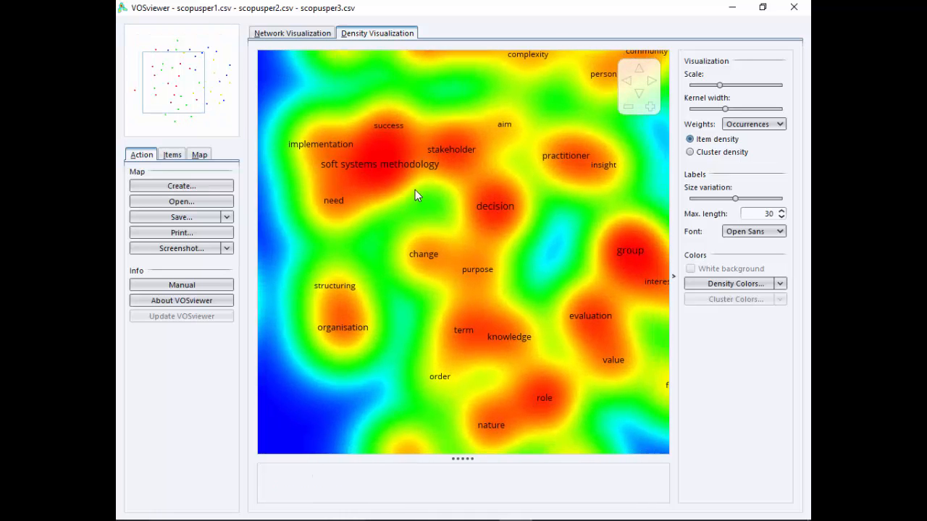
scroll(412, 183, "down", 4)
mouse_move(418, 198)
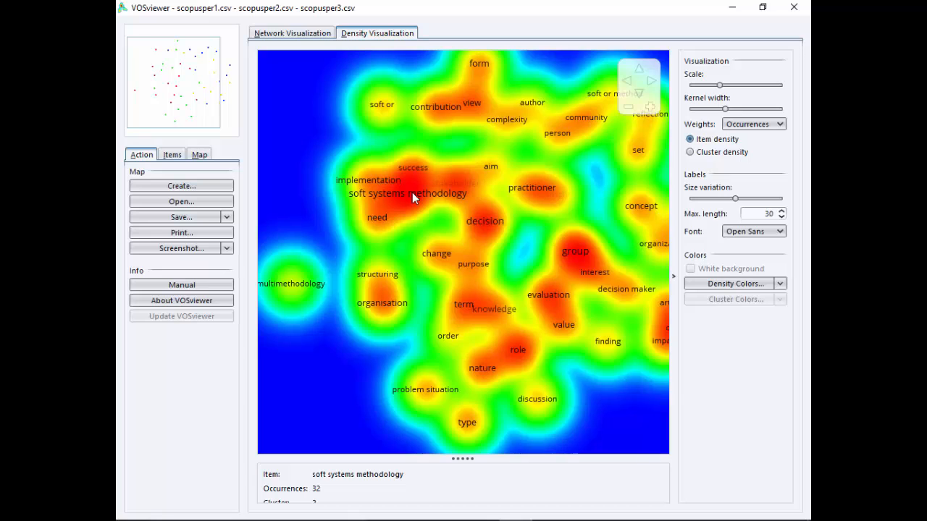
scroll(288, 135, "down", 2)
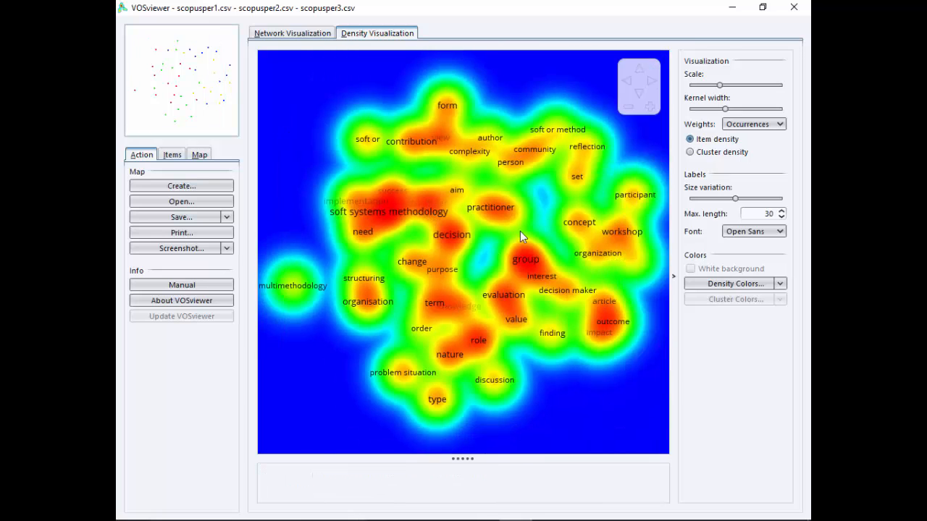
mouse_move(365, 137)
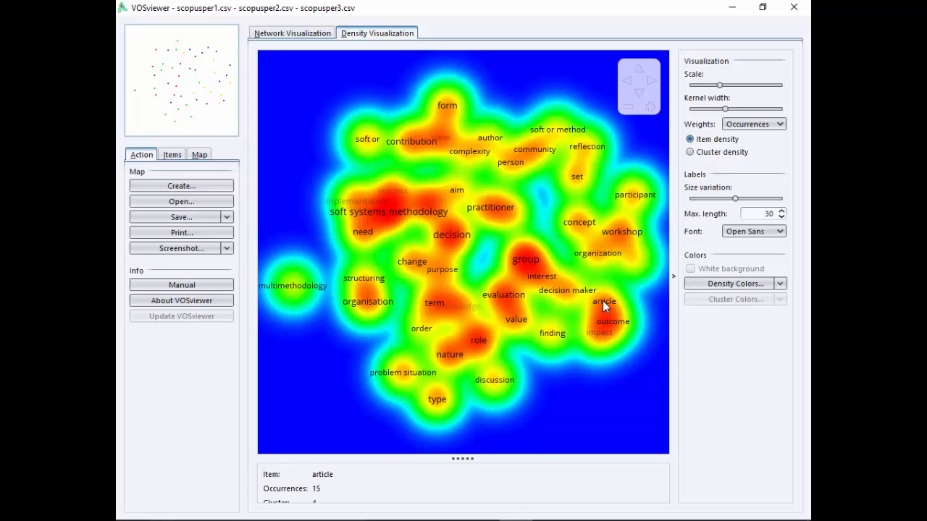
mouse_move(558, 137)
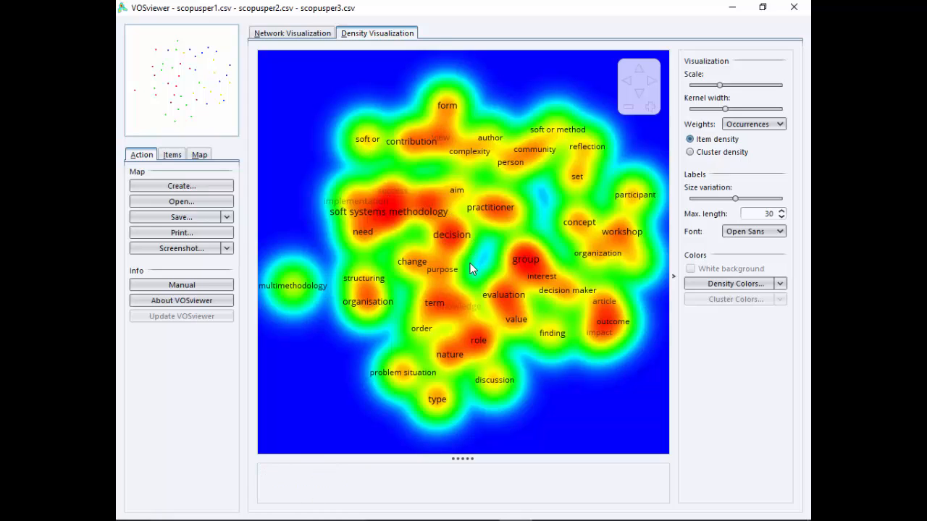
Review the mapping approaches for a new map without creating one, and switch to File Explorer to view the Scopus CSV exports.
left_click(214, 186)
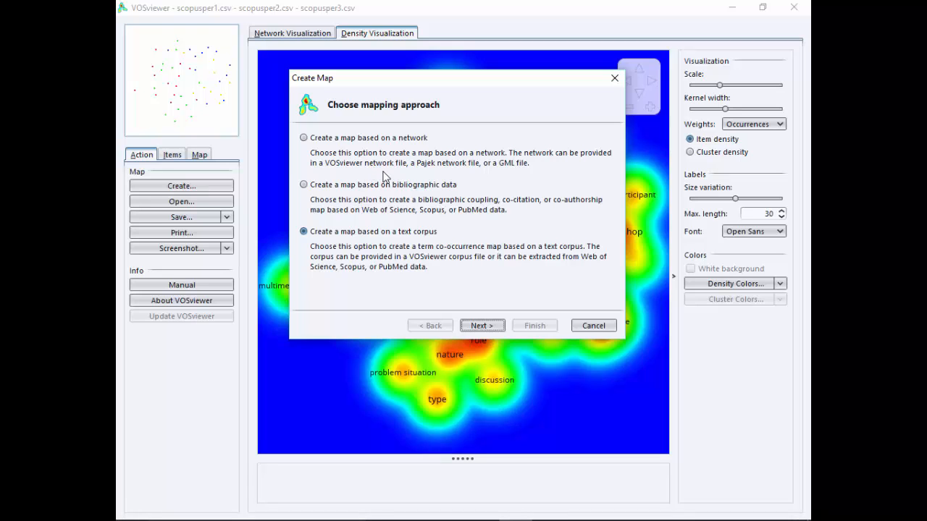
left_click(602, 328)
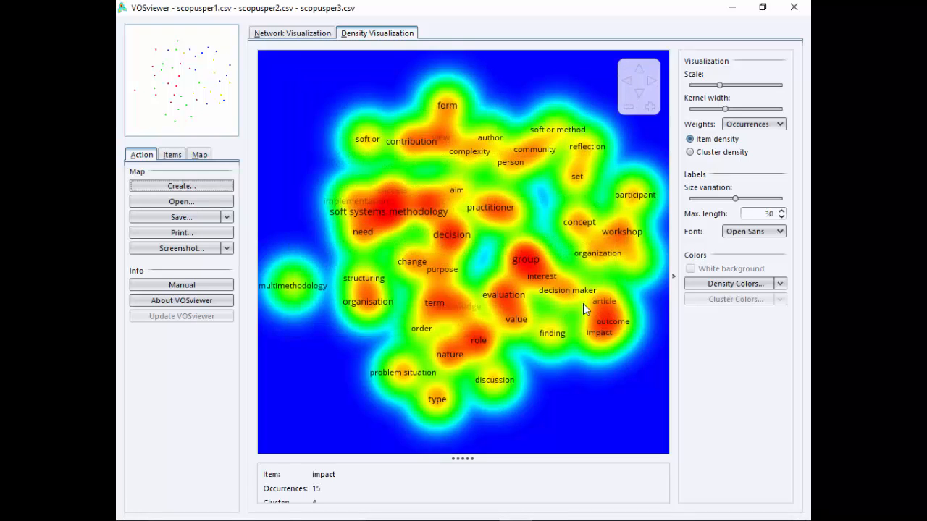
left_click(449, 507)
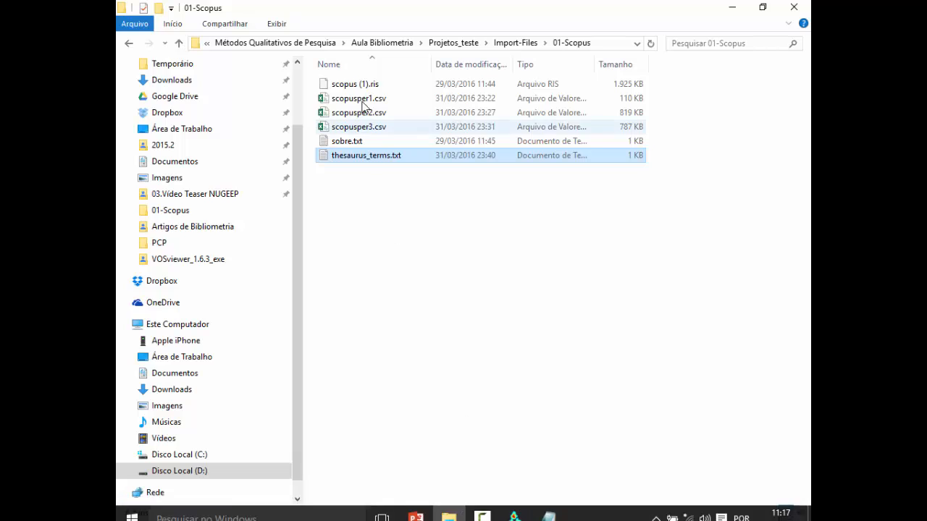
left_click(388, 128)
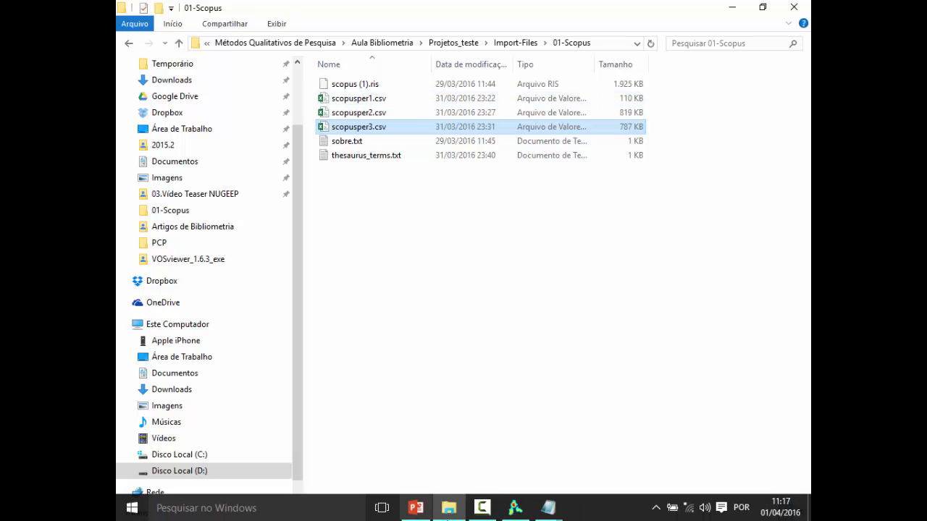
left_click(515, 509)
left_click(515, 509)
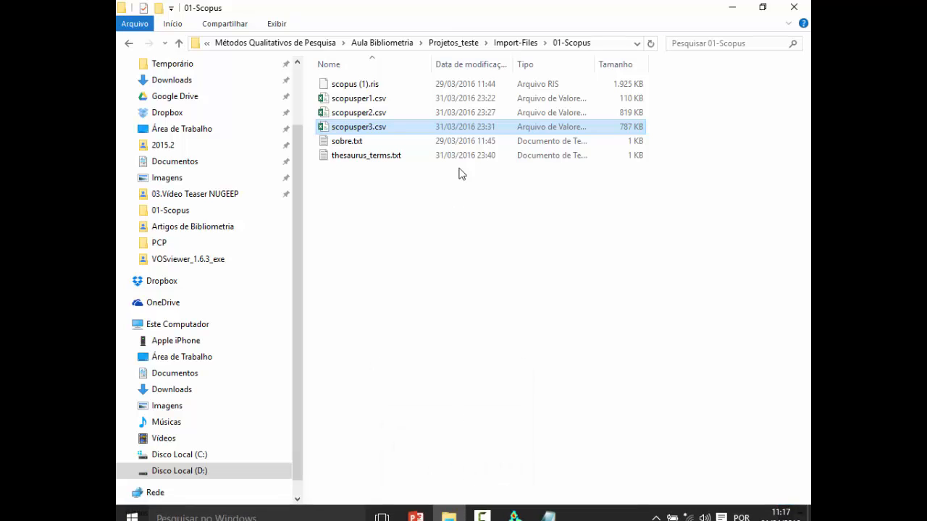
Find the inner SciMAT-v1.1.03 folder under Artigos de Bibliometria in File Explorer and launch SciMAT-v1.1.03.jar.
left_click(464, 42)
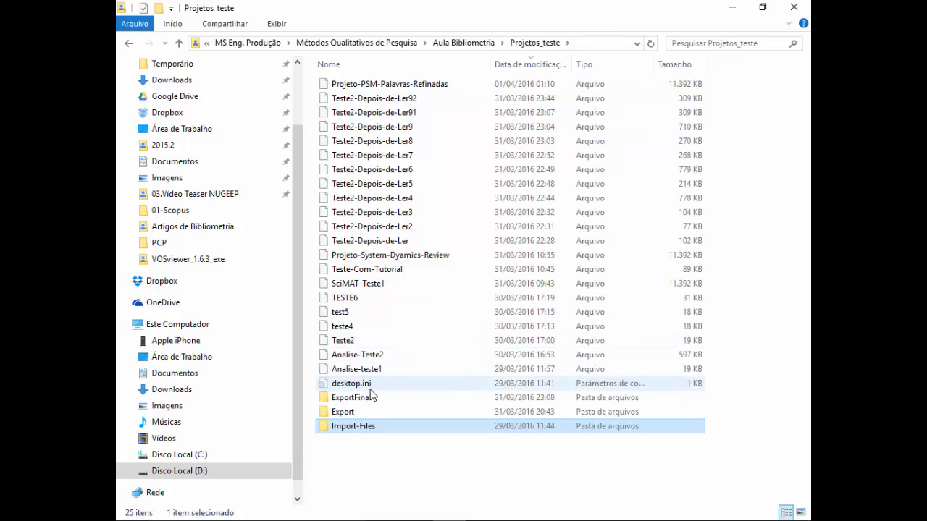
left_click(479, 44)
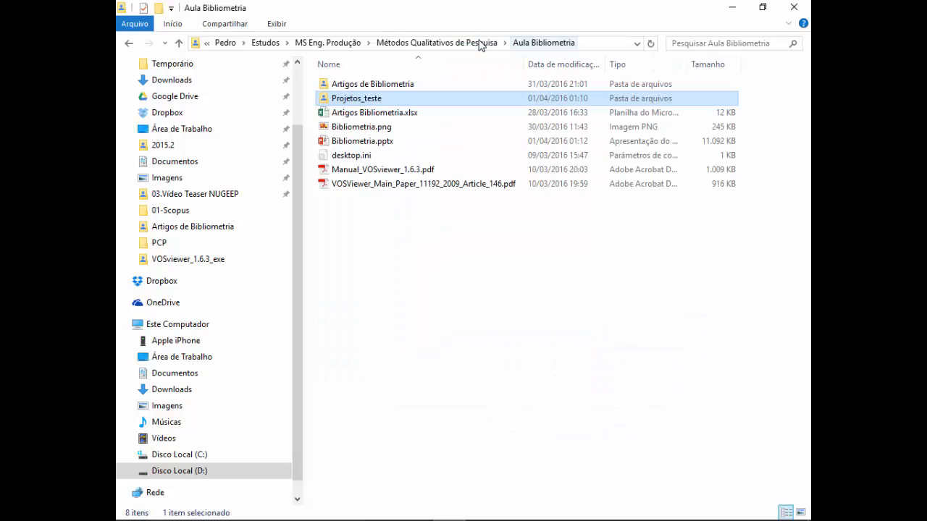
double_click(382, 85)
double_click(351, 393)
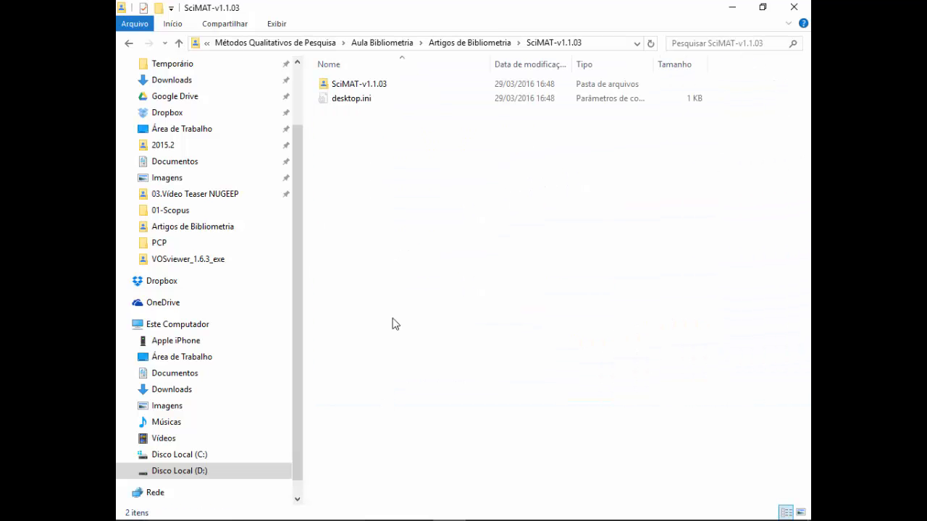
double_click(393, 86)
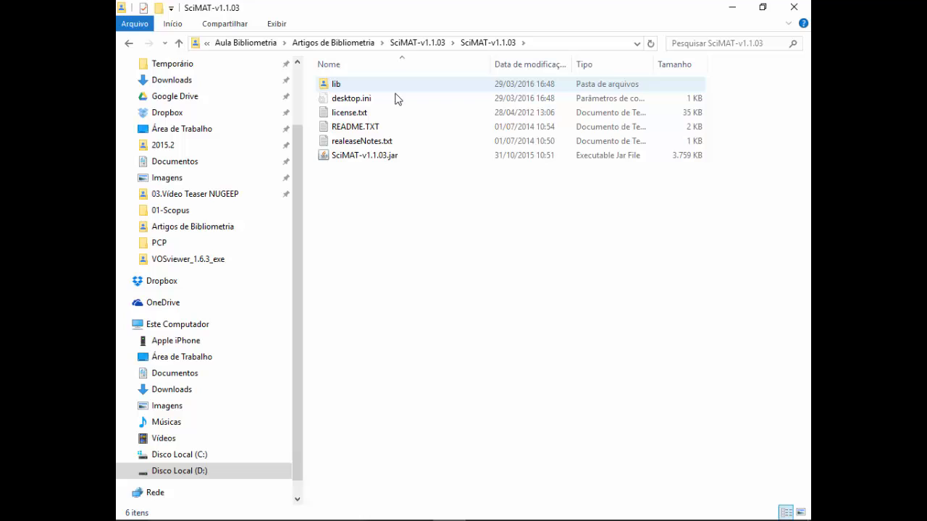
double_click(402, 159)
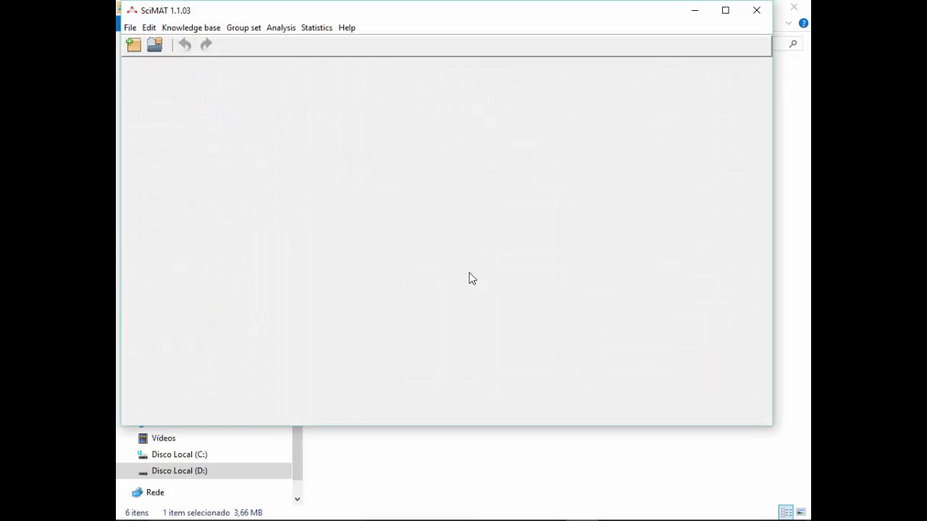
left_click_drag(588, 26, 608, 50)
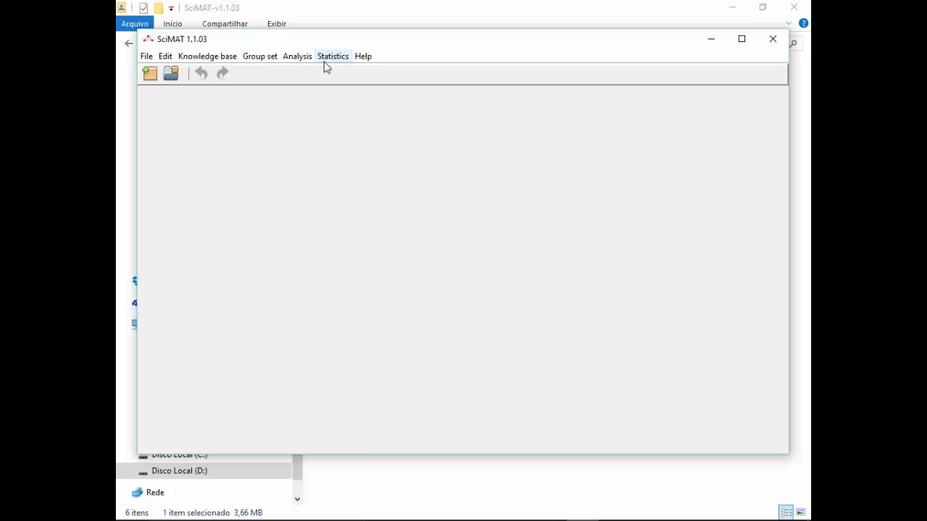
Start opening a project in SciMAT, and get the full path of the Projetos_teste folder from File Explorer.
left_click(171, 76)
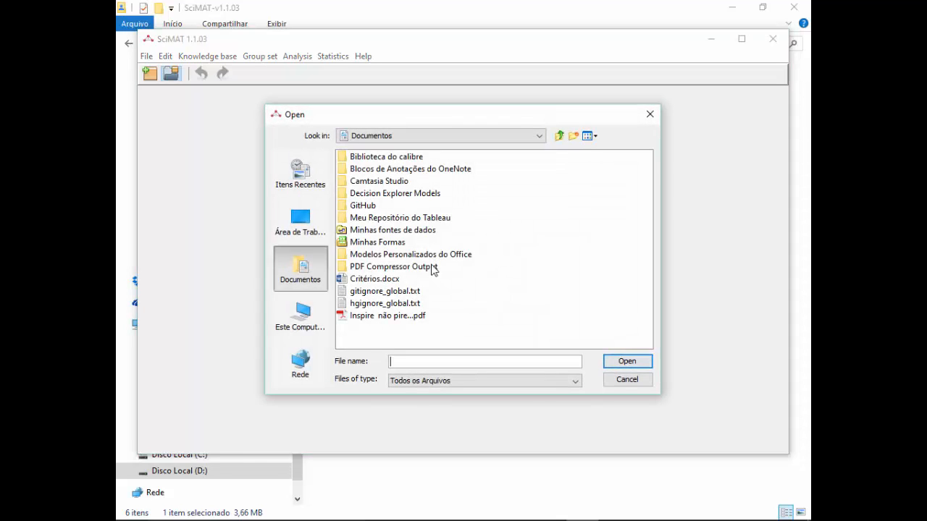
key("alt+Tab")
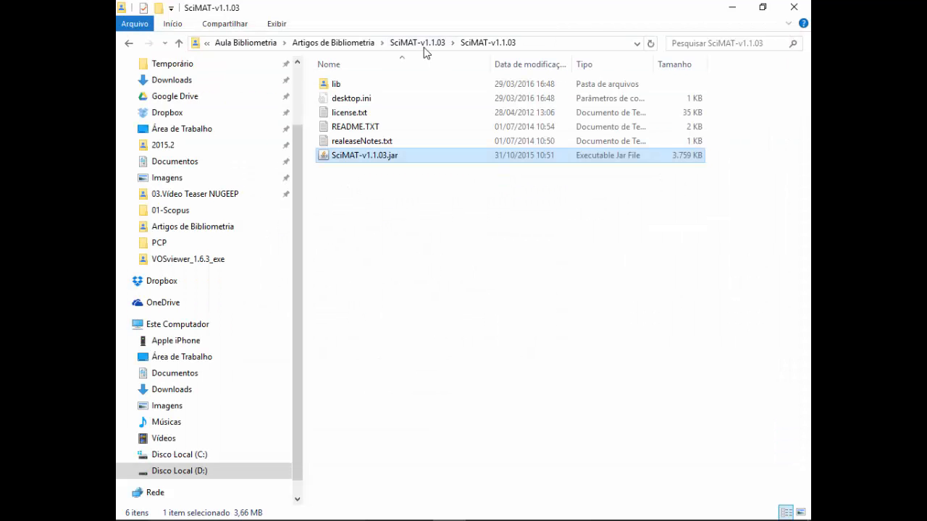
left_click(425, 44)
left_click(456, 45)
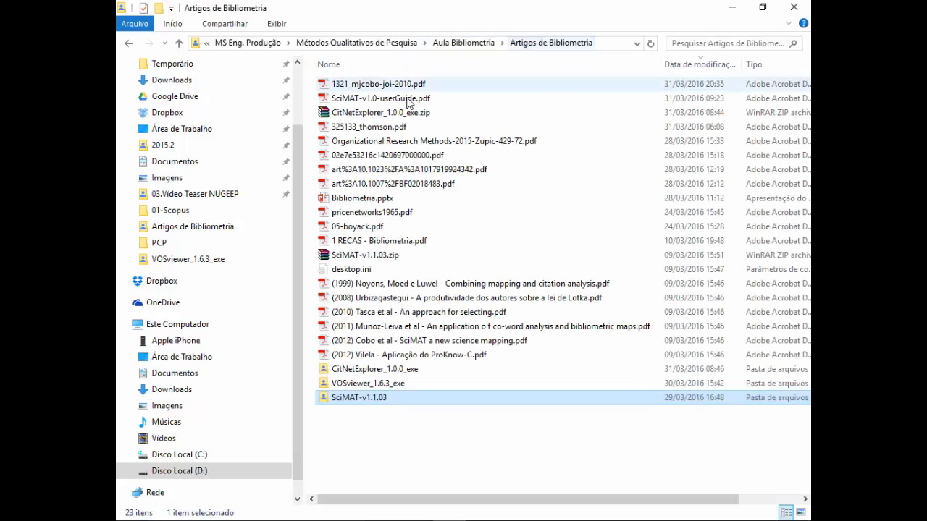
left_click(463, 43)
double_click(383, 104)
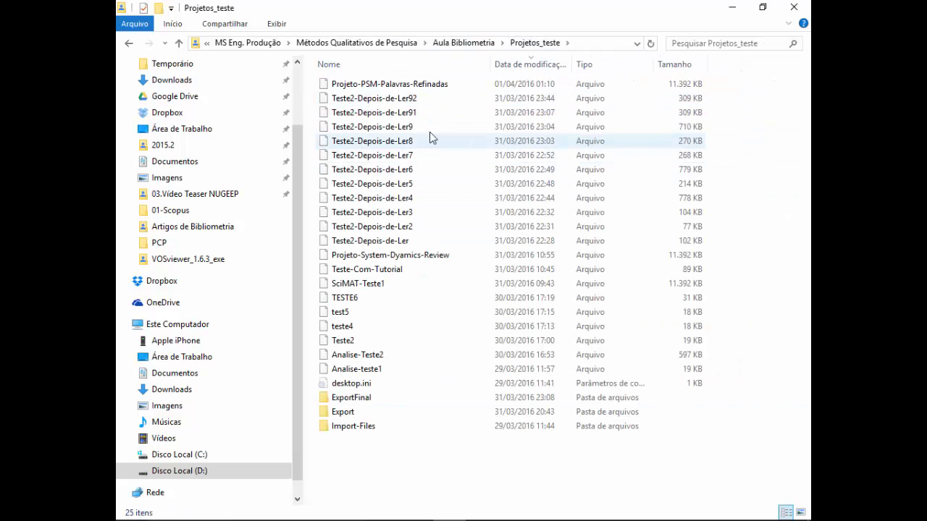
left_click(593, 47)
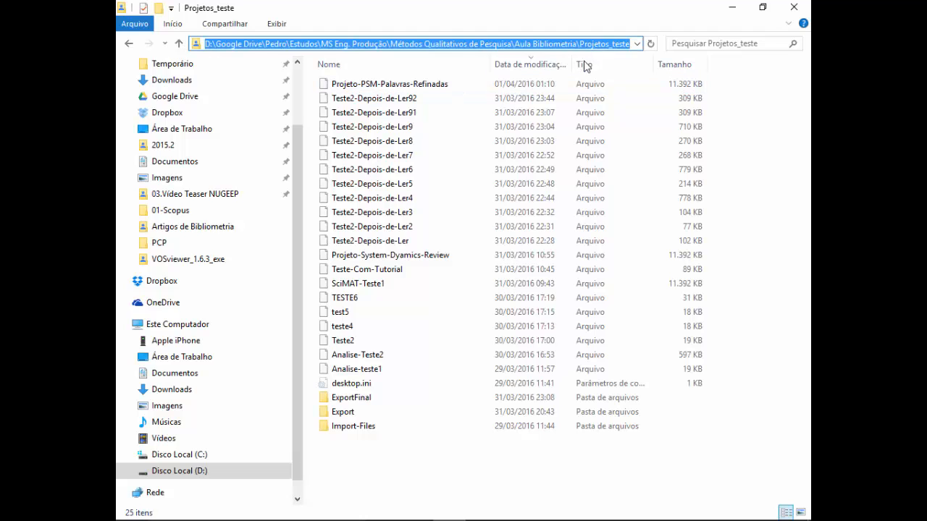
Switch back to SciMAT and open the project Projeto-PSM-Palavras-Refinadas from the Projetos_teste folder.
key("alt+Tab")
key("ctrl+v")
key("Return")
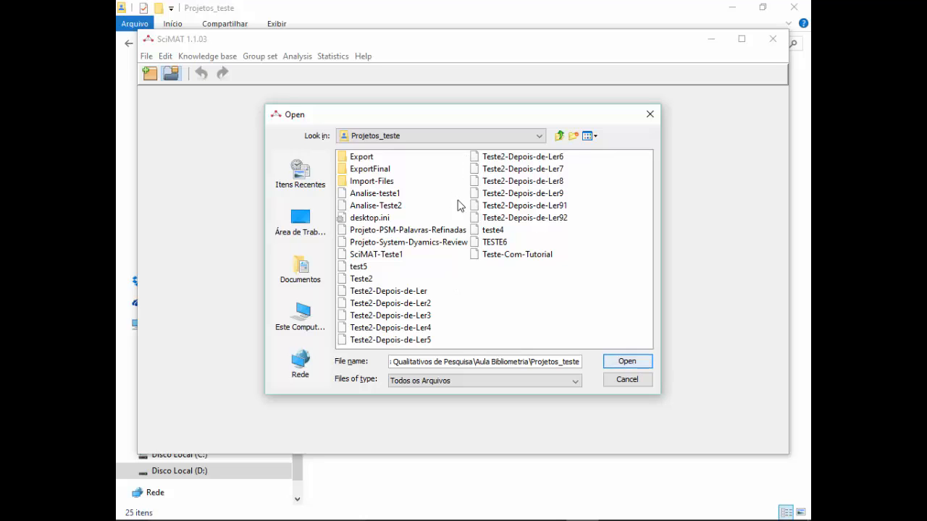
left_click(443, 230)
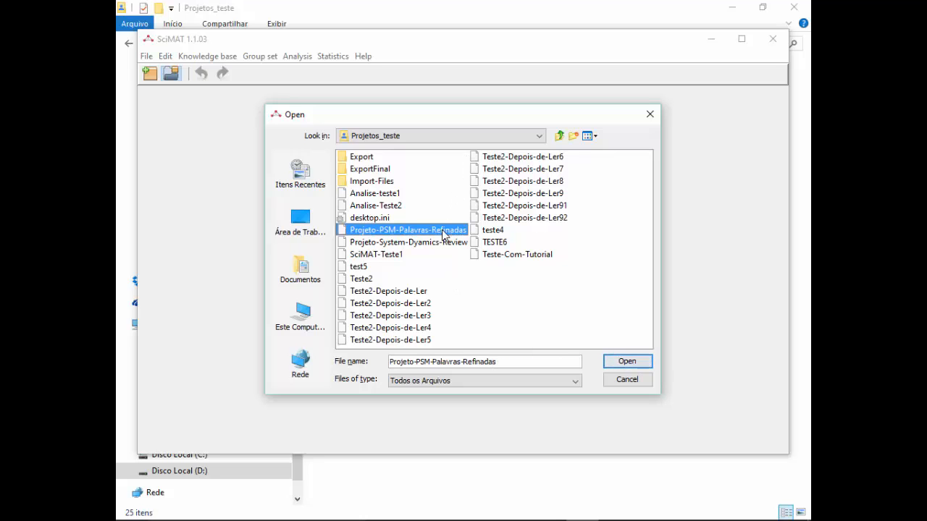
left_click(615, 362)
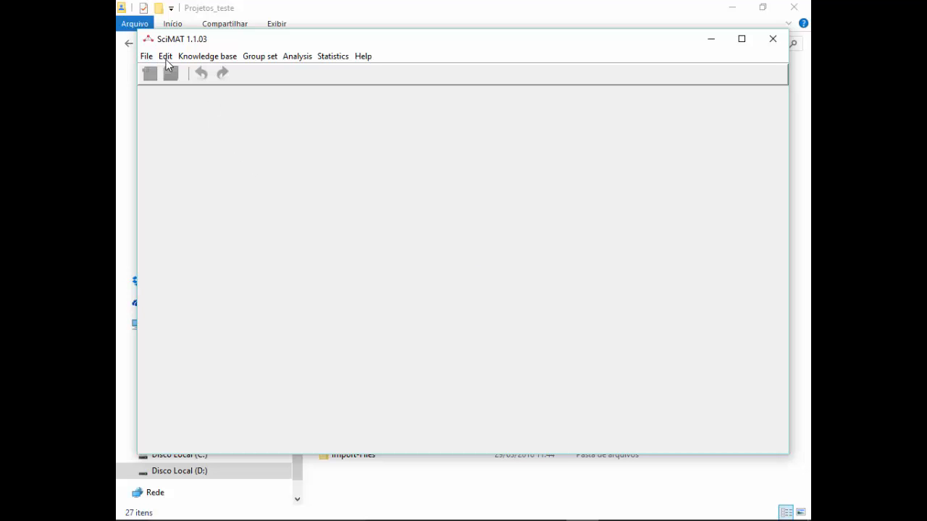
left_click(224, 56)
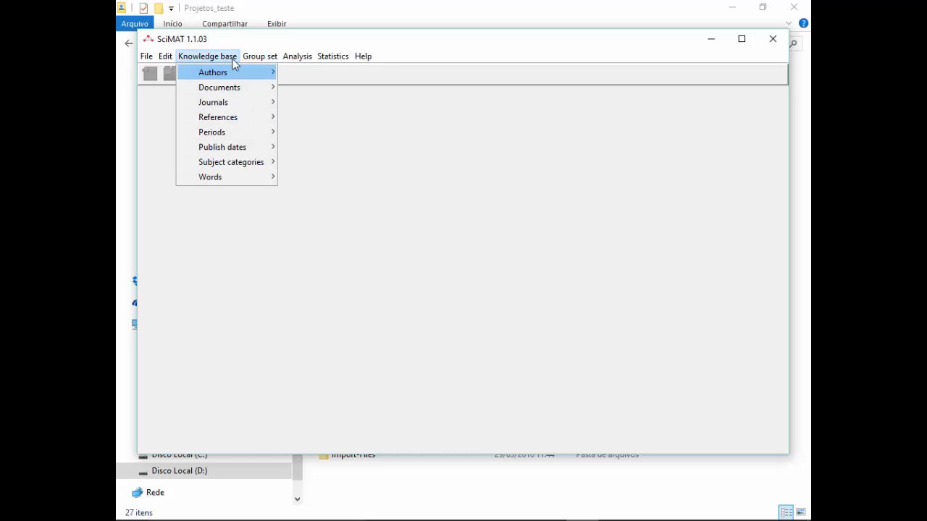
left_click(230, 57)
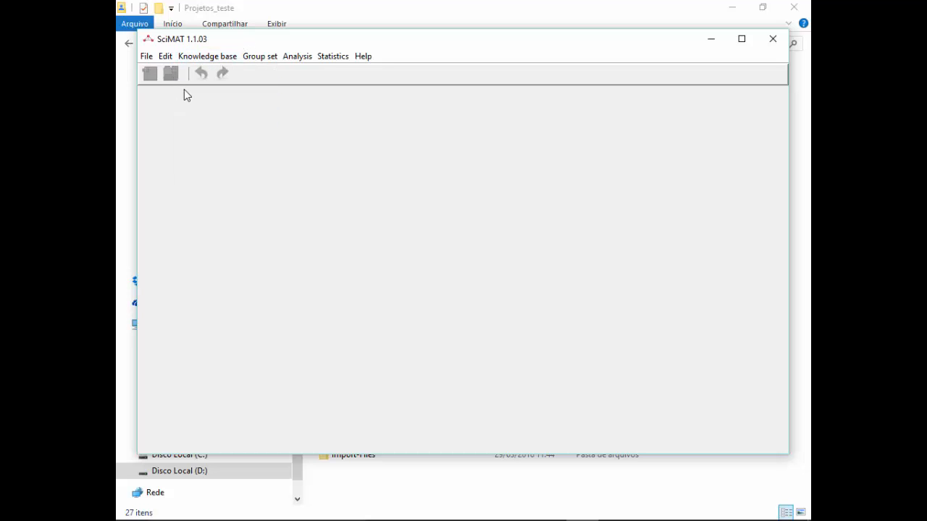
left_click(225, 58)
mouse_move(234, 102)
left_click(325, 163)
Review the formats available for adding bibliographic files and the file chooser's type options without importing anything.
left_click(146, 57)
mouse_move(213, 122)
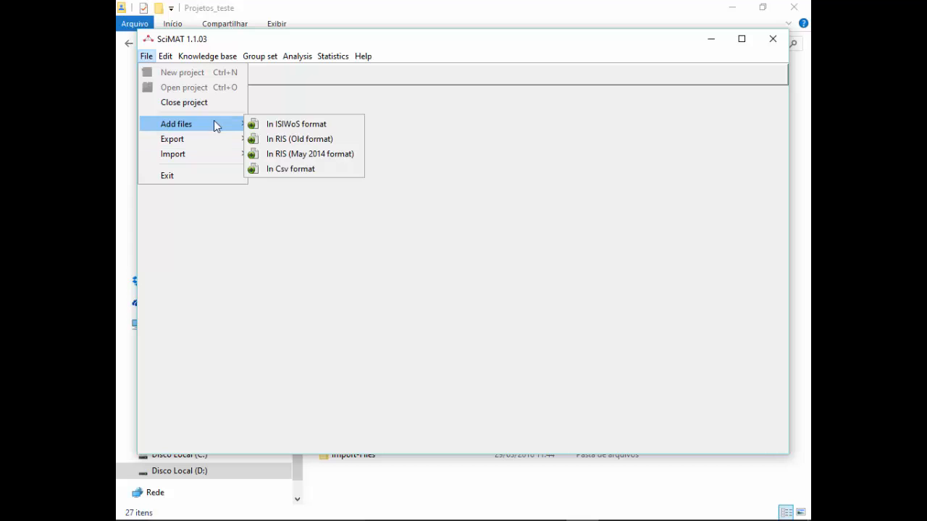
left_click(299, 161)
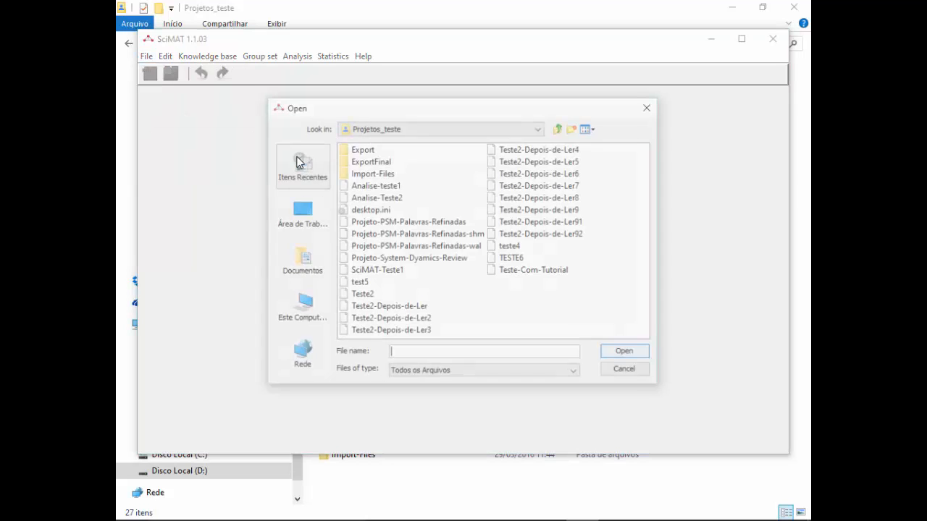
left_click(470, 373)
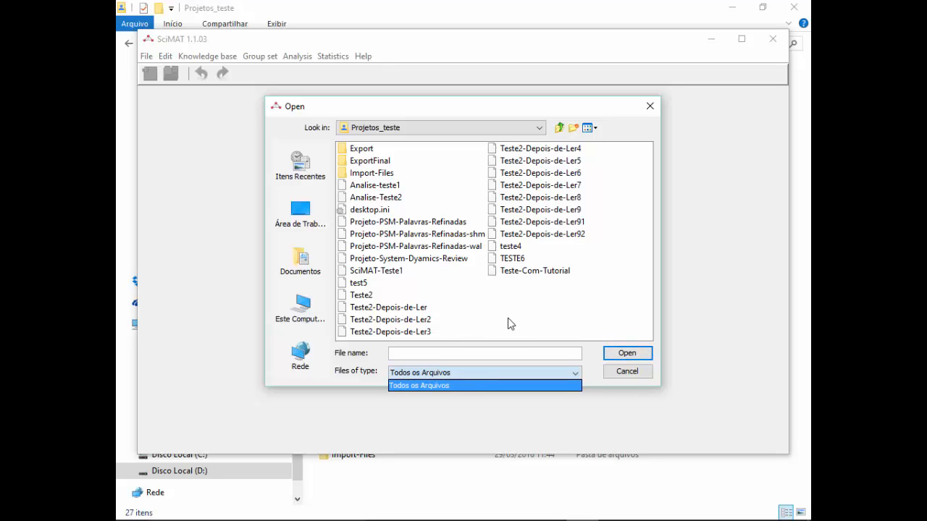
key("Escape")
key("Escape")
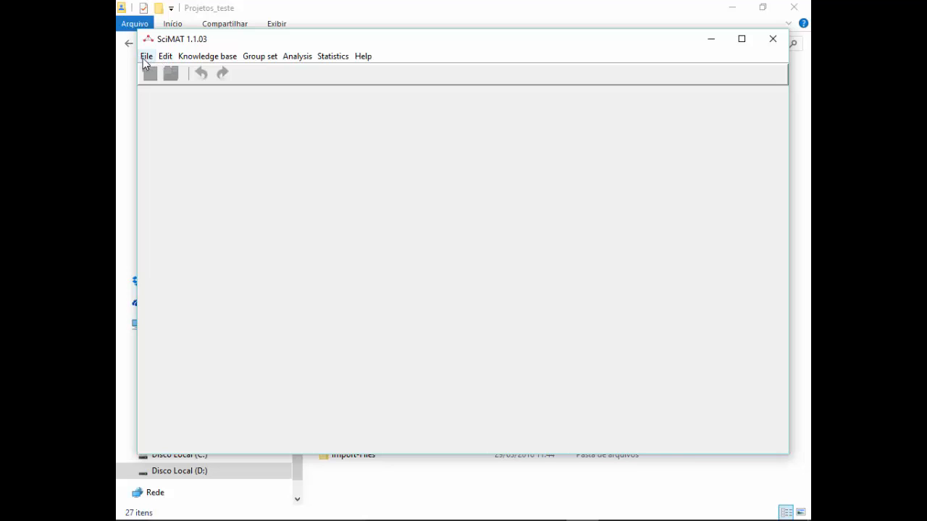
Open the authors manager from the knowledge base and widen the Name column of the authors list.
left_click(165, 55)
mouse_move(190, 57)
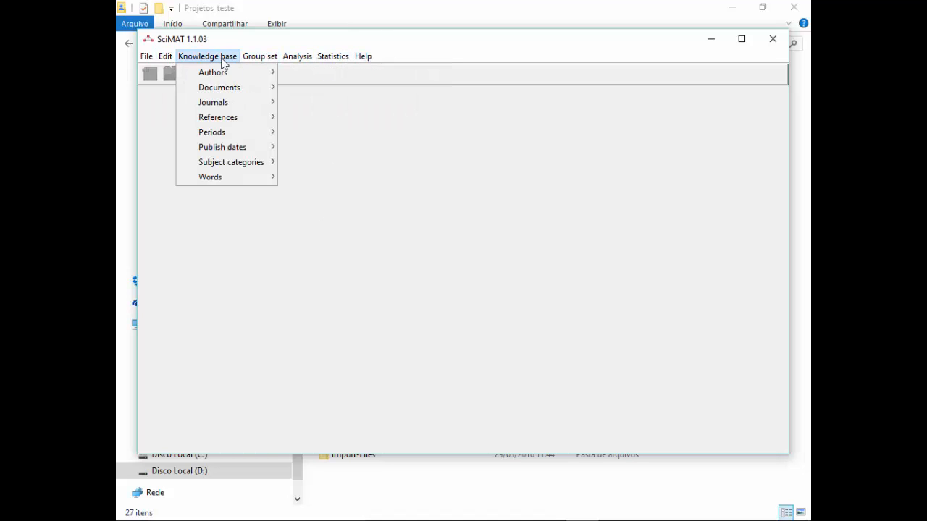
mouse_move(220, 73)
left_click(318, 73)
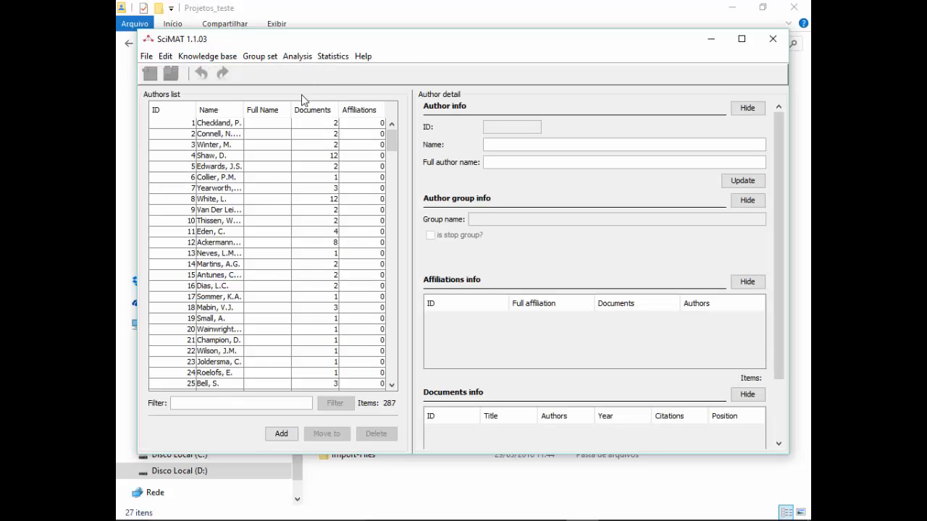
left_click_drag(245, 110, 288, 109)
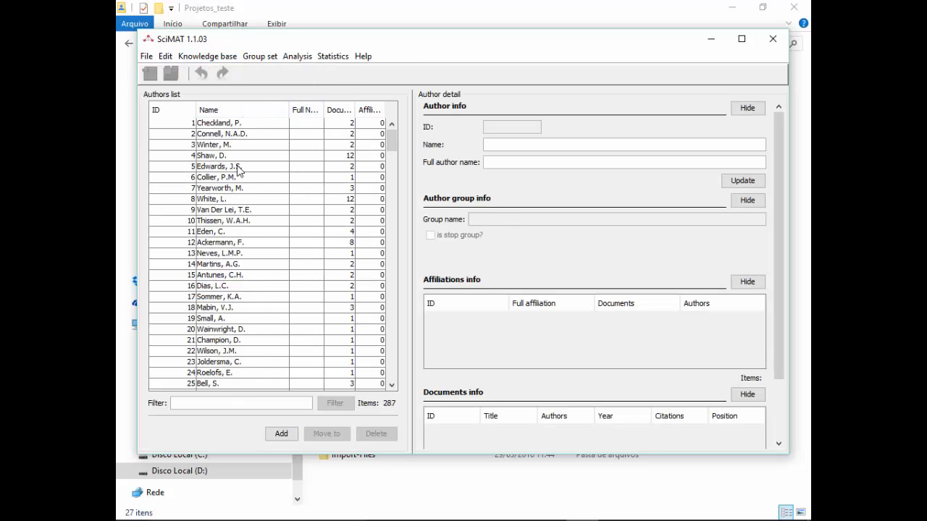
View the details of the authors with ID 5 and ID 27, including the documents linked to author 27.
left_click(242, 166)
scroll(243, 268, "down", 20)
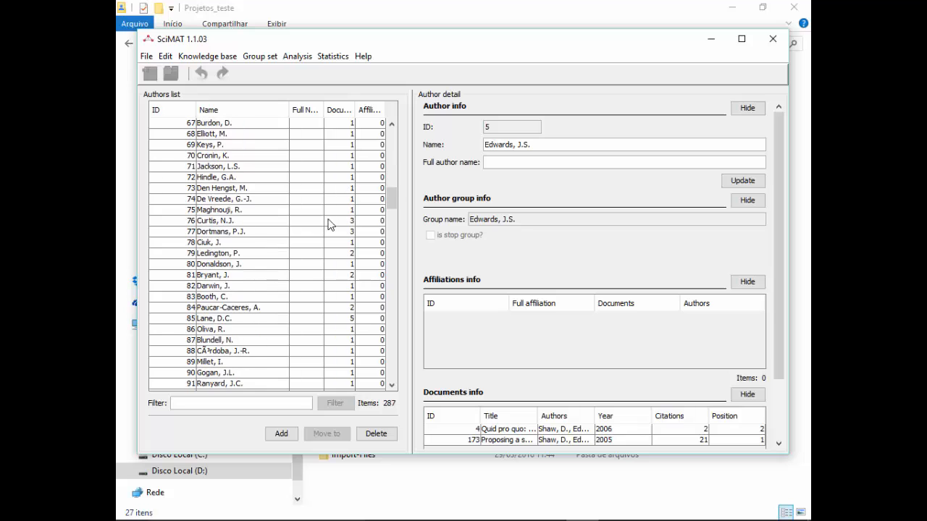
left_click_drag(387, 205, 390, 153)
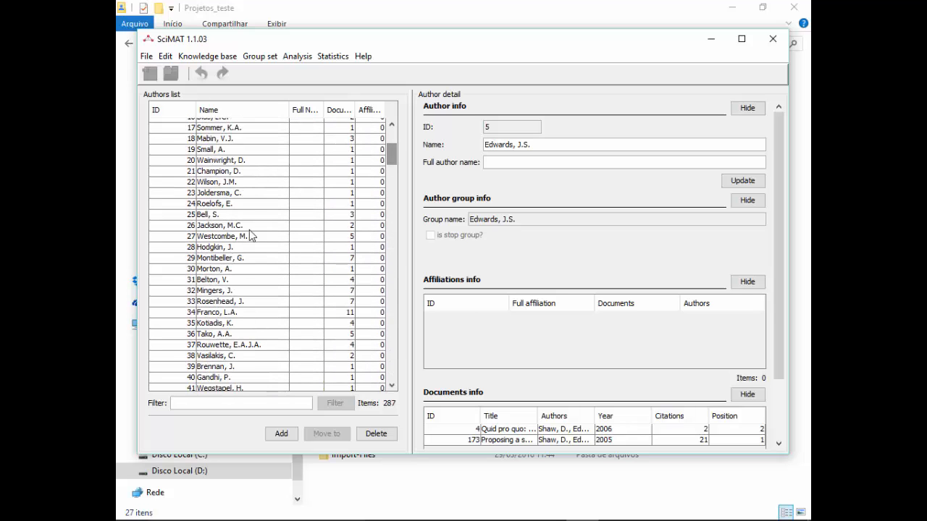
left_click(242, 236)
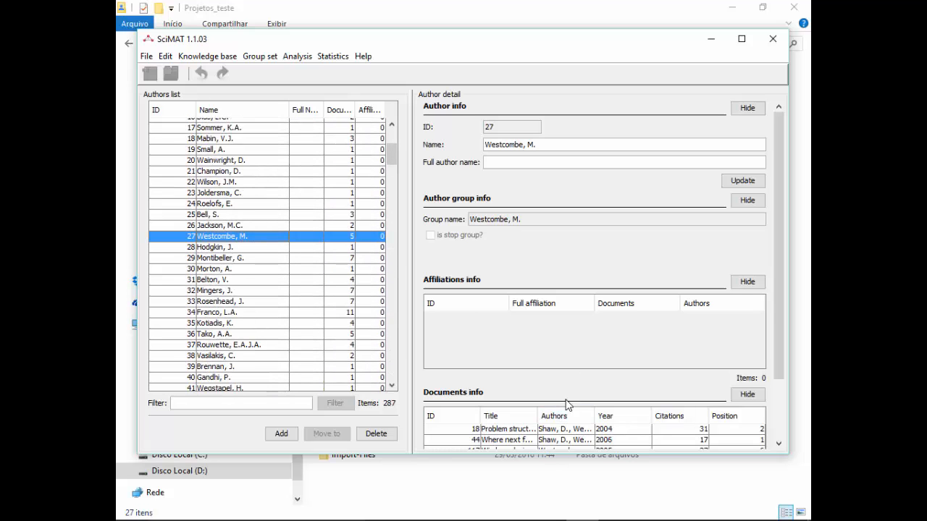
scroll(590, 409, "down", 1)
scroll(768, 369, "down", 3)
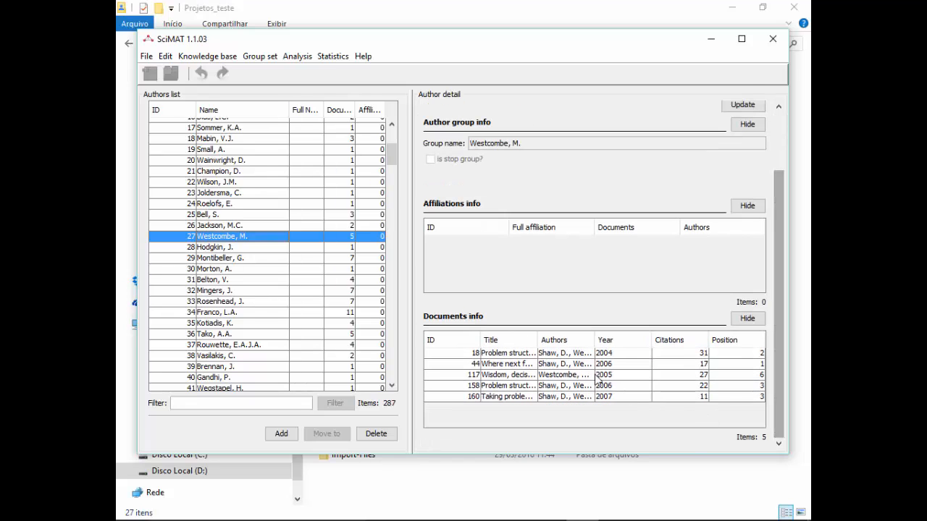
scroll(240, 213, "up", 4)
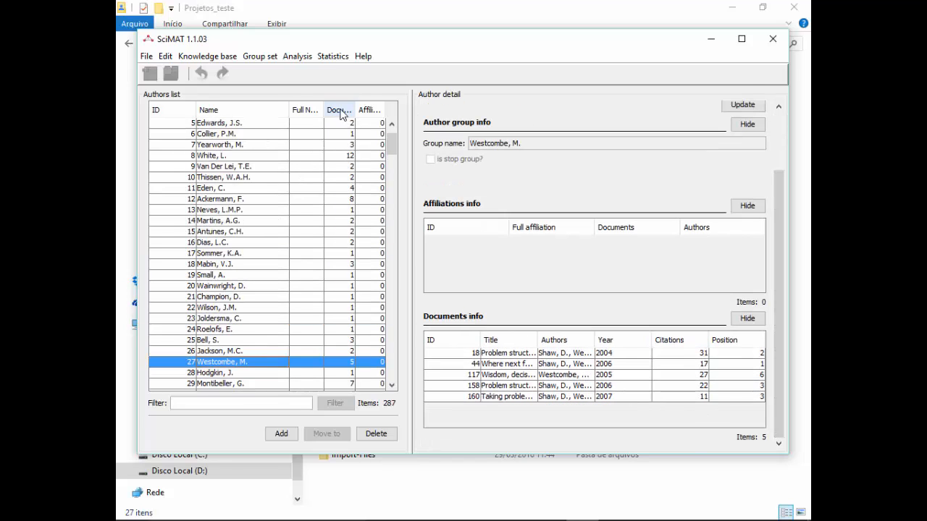
Sort the authors list by documents in descending order and look through the top author's documents.
left_click(343, 110)
left_click(343, 111)
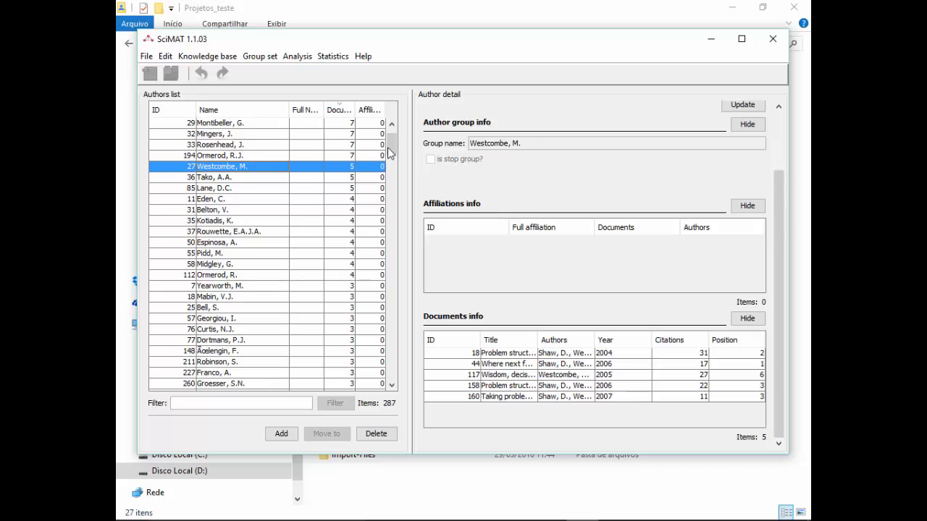
scroll(381, 130, "up", 2)
left_click(250, 125)
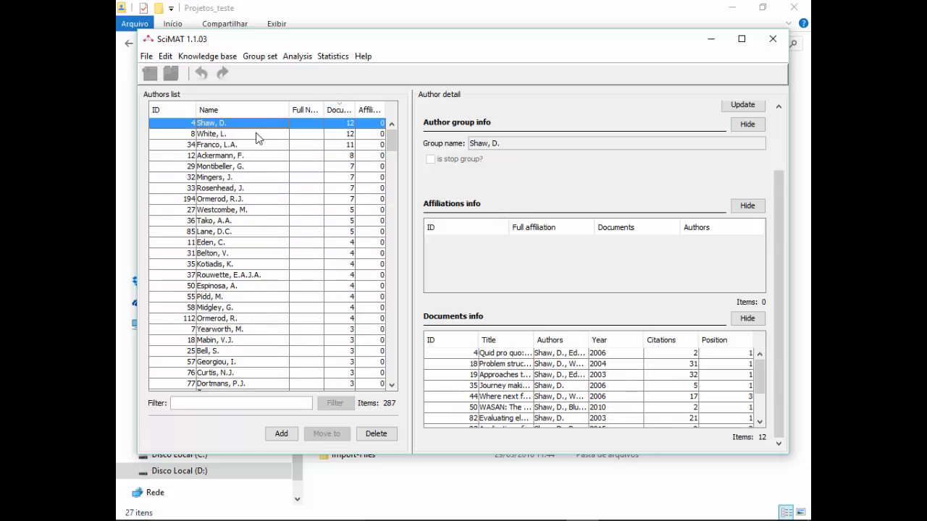
scroll(671, 388, "down", 2)
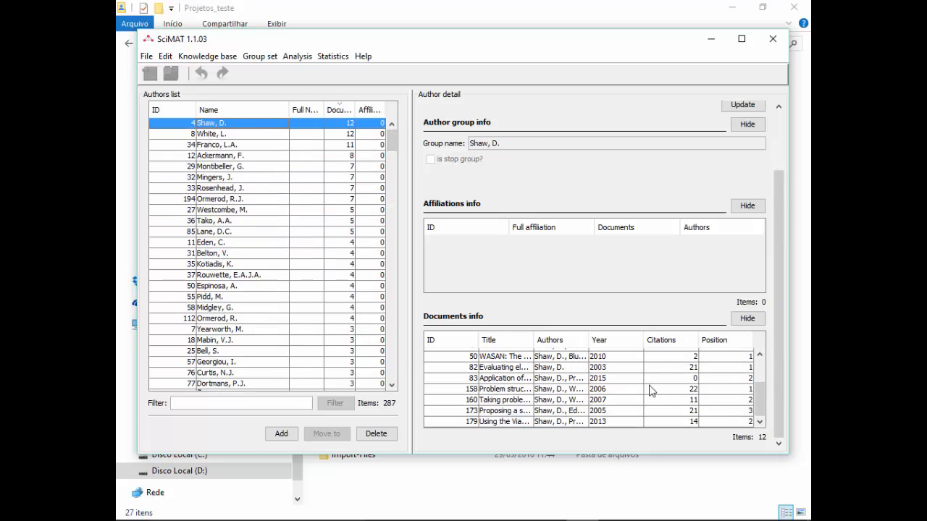
scroll(637, 385, "up", 2)
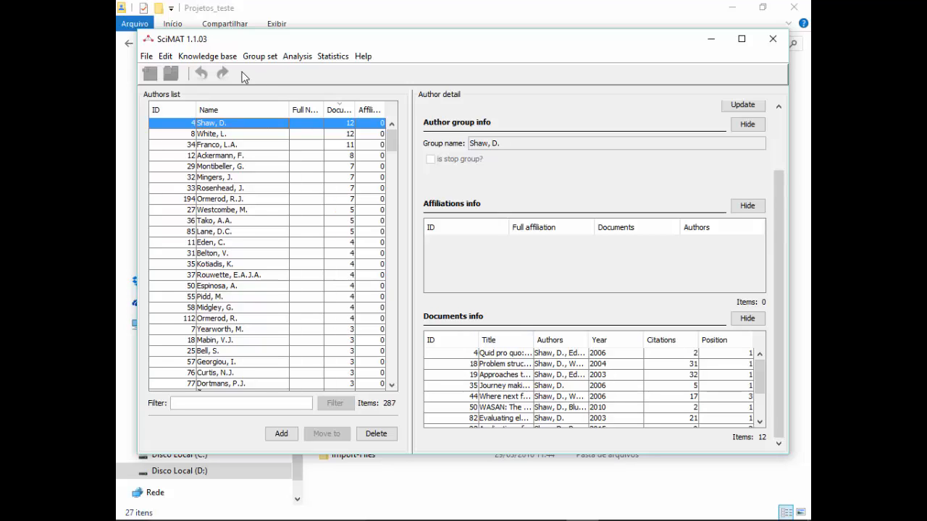
Open the documents manager from the knowledge base and view the documents list.
left_click(213, 60)
mouse_move(220, 91)
left_click(295, 87)
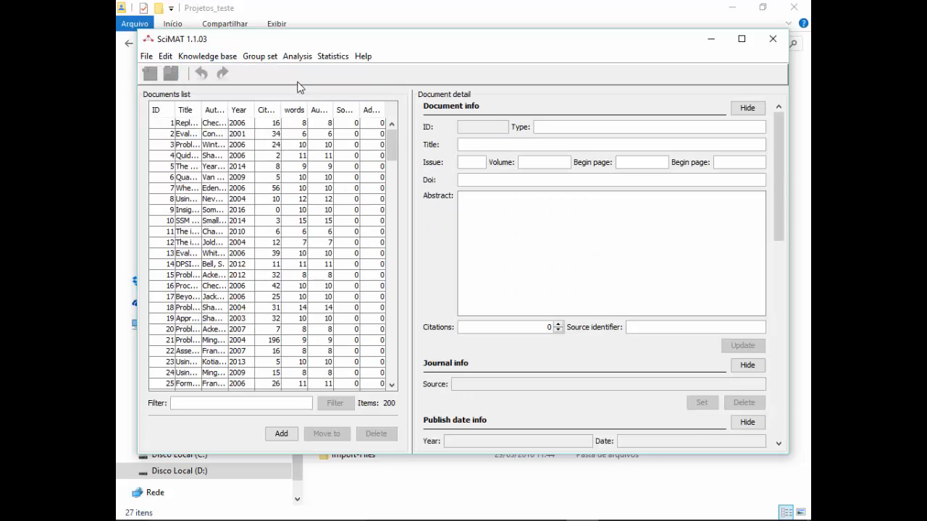
mouse_move(392, 142)
left_mouse_down()
mouse_move(398, 119)
mouse_move(414, 392)
mouse_move(409, 138)
left_mouse_up()
Open the journals manager and widen the Source column to read the journal titles.
left_click(207, 56)
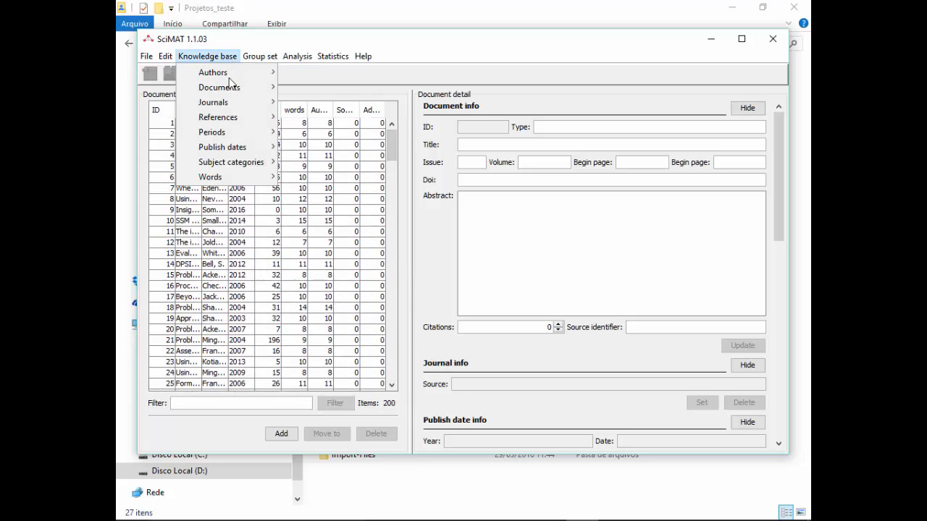
mouse_move(239, 107)
left_click(306, 103)
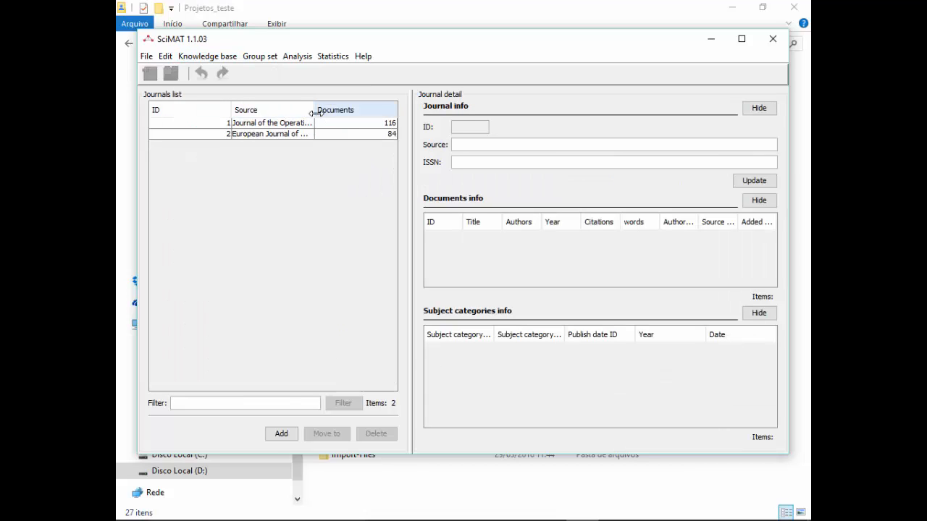
left_click_drag(314, 113, 333, 113)
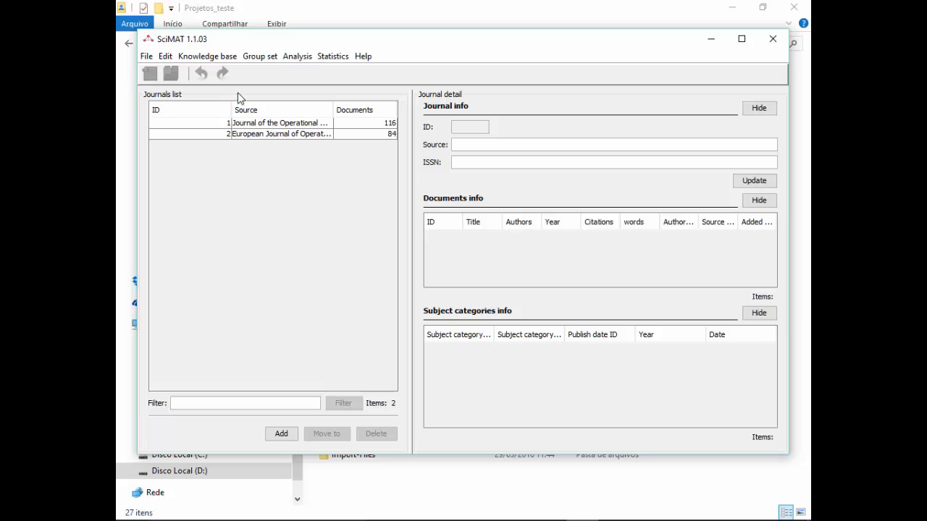
Open the references manager and sort the references by documents in descending order.
left_click(227, 58)
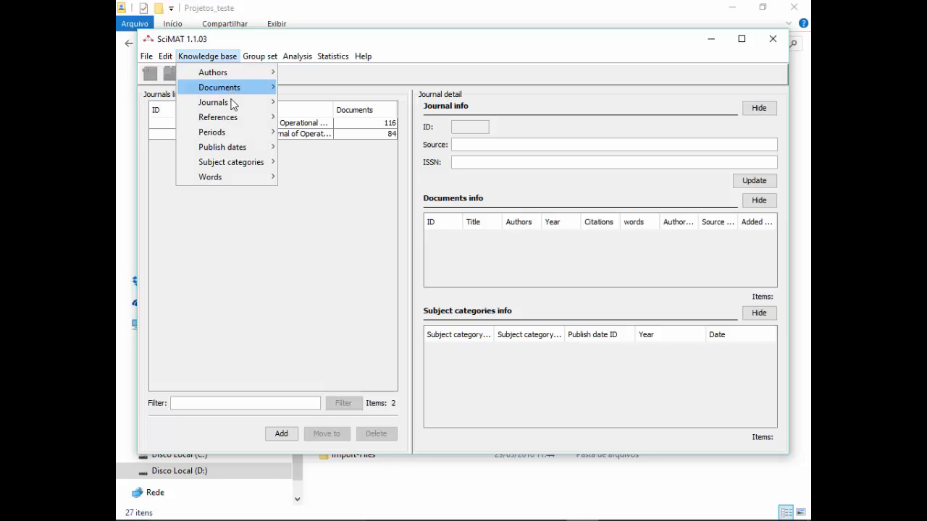
mouse_move(239, 124)
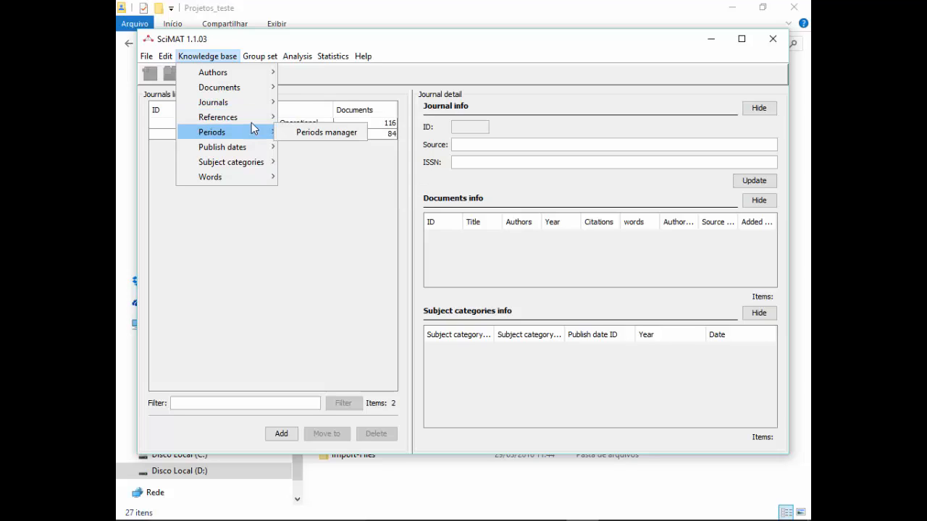
left_click(313, 117)
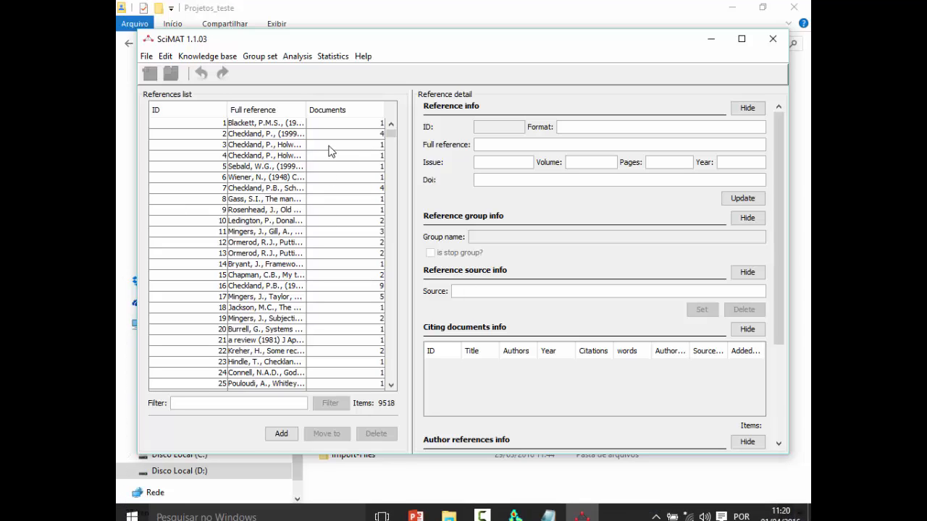
left_click(353, 112)
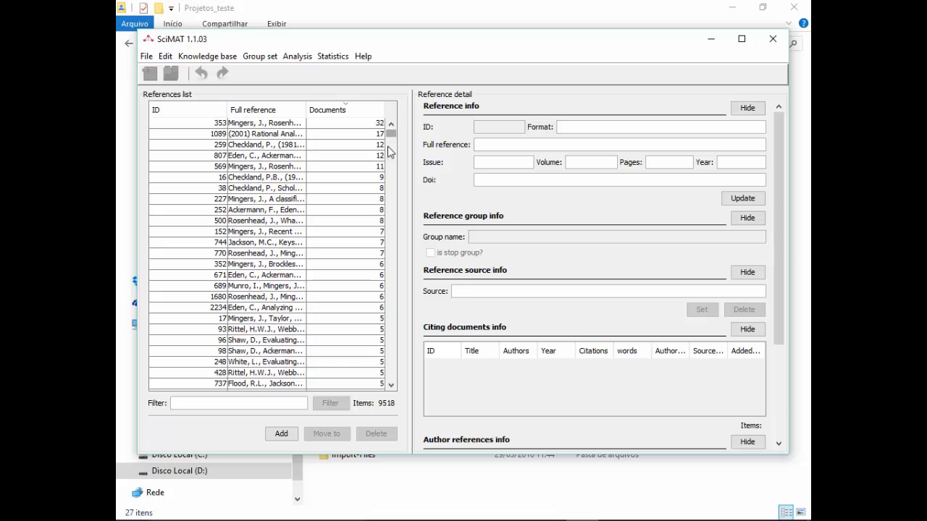
Examine the citing documents of the most cited reference, ID 353, and view the details of reference ID 259.
left_click(335, 123)
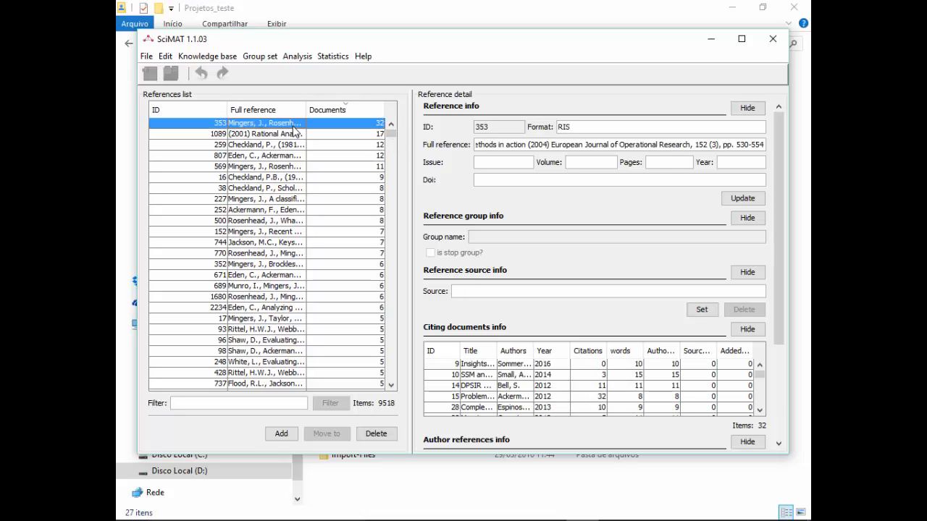
scroll(622, 389, "down", 9)
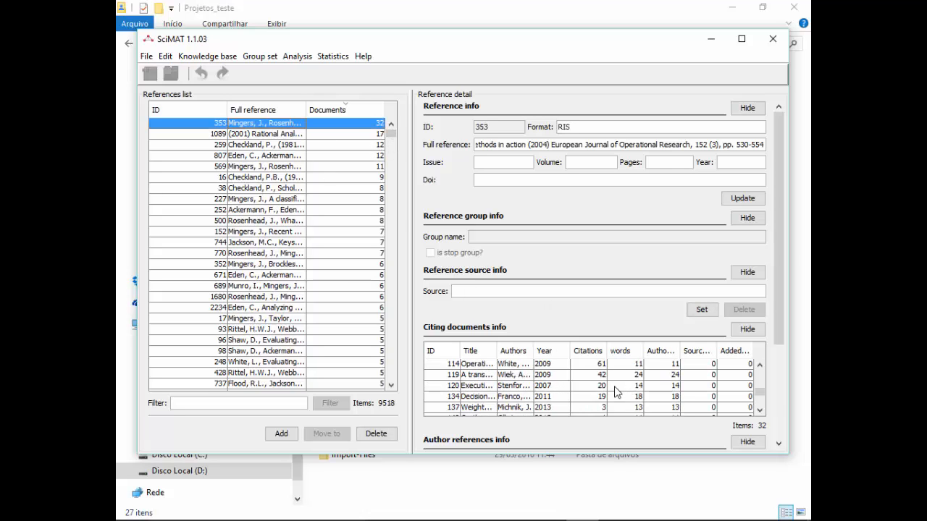
scroll(614, 391, "up", 1)
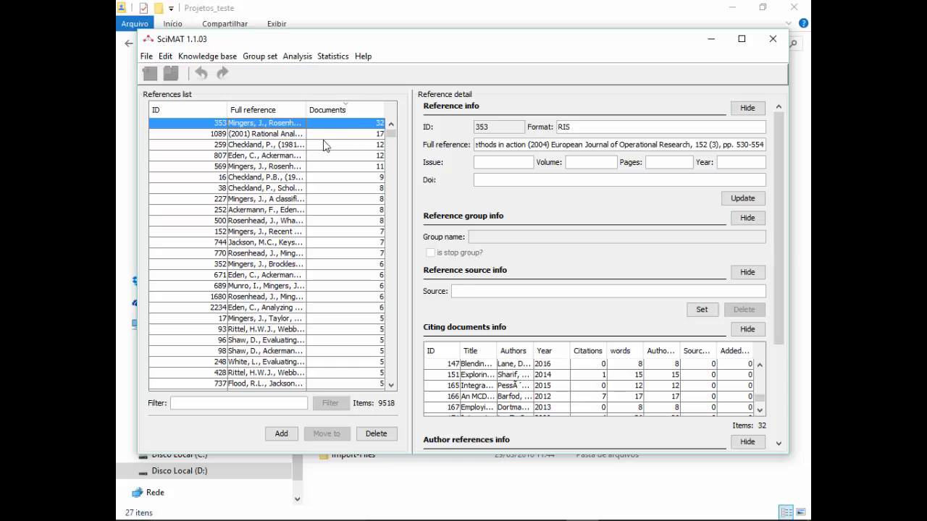
key("Down")
key("Down")
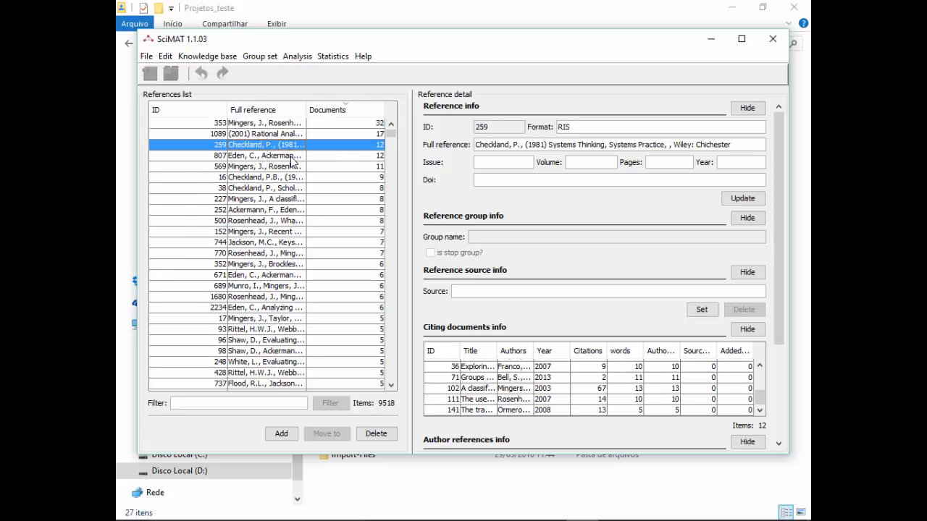
scroll(291, 162, "down", 2)
scroll(292, 164, "up", 2)
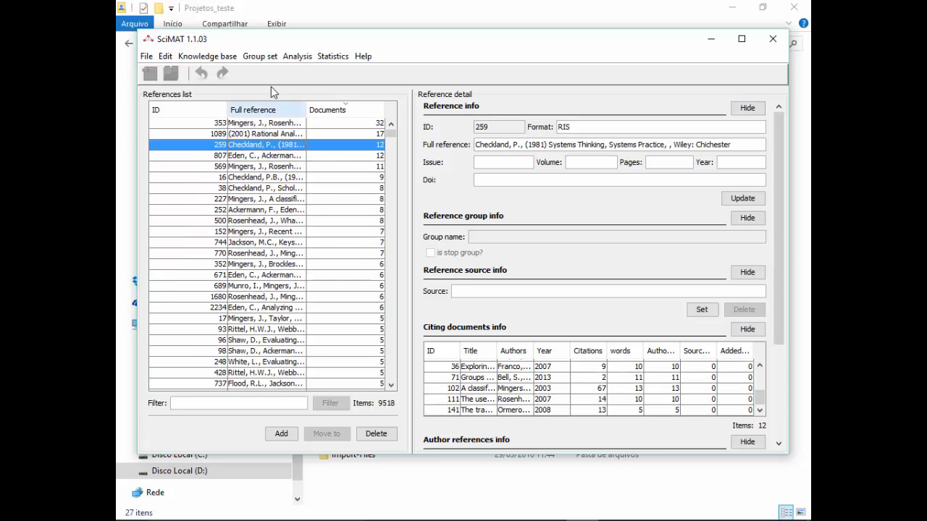
Open the periods manager and examine the publish dates of the periods [2010-2016] and [2000-2009].
left_click(224, 61)
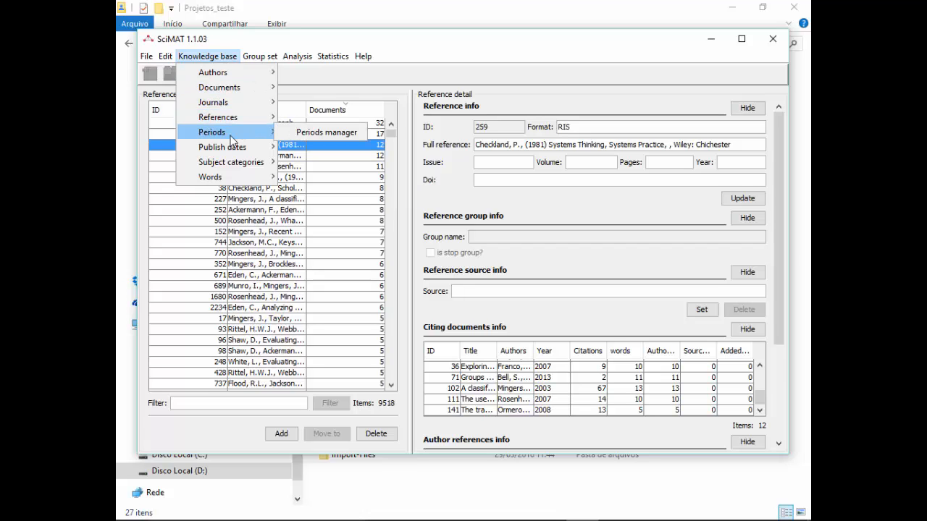
left_click(319, 133)
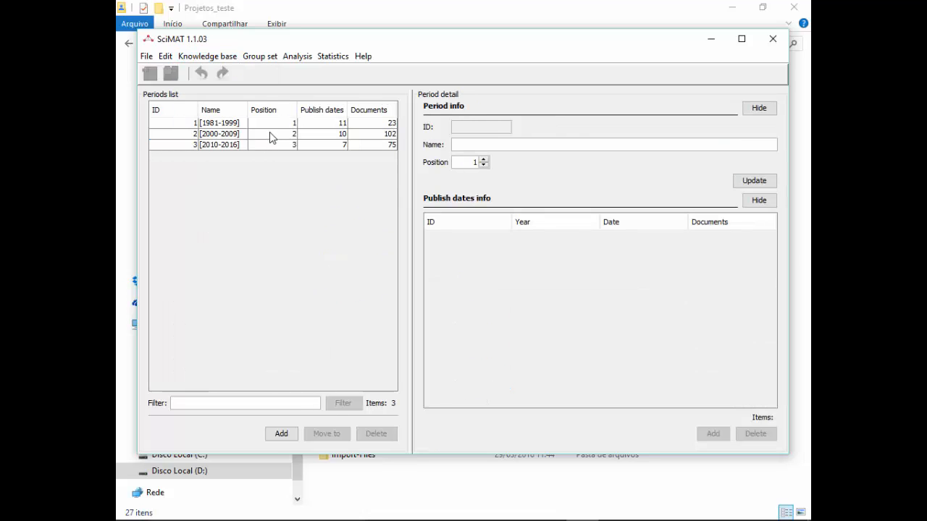
left_click(239, 134)
left_click(233, 145)
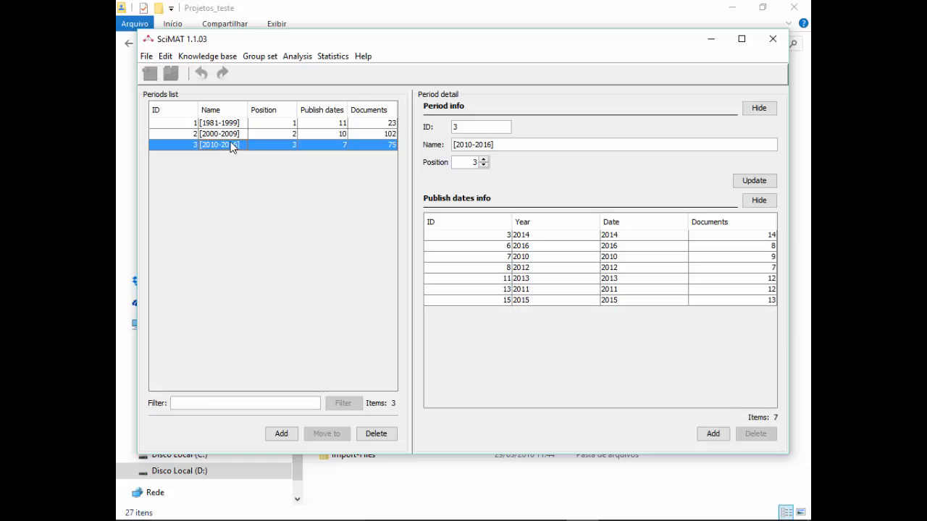
left_click(231, 134)
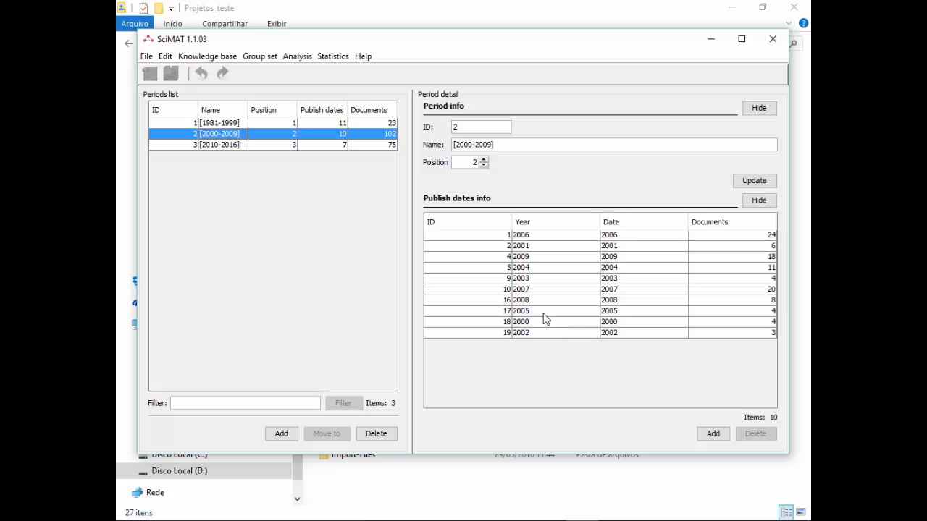
left_click(221, 56)
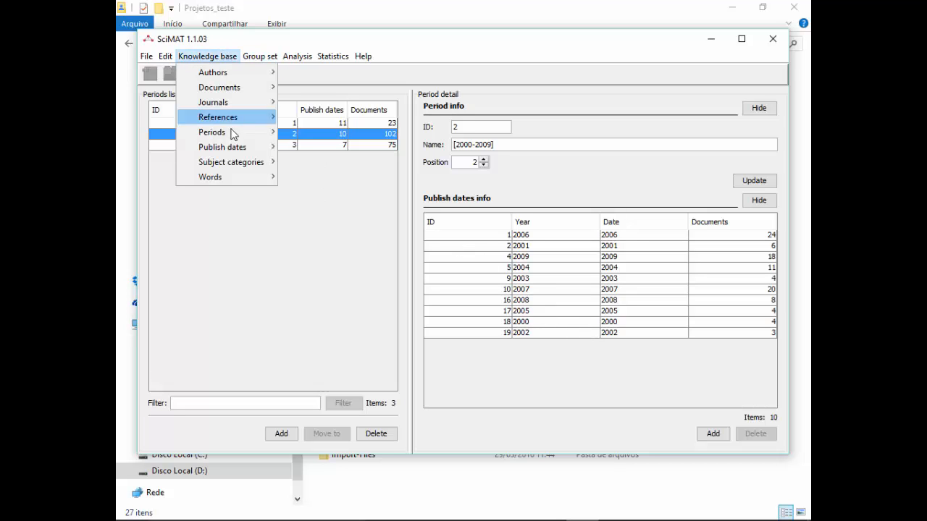
mouse_move(233, 132)
left_click(299, 136)
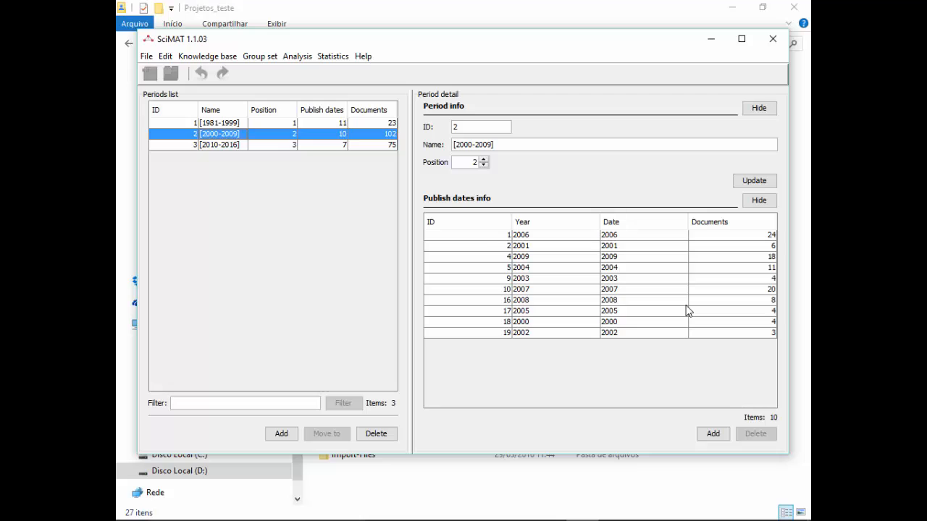
Open the publish dates manager, browse the list of dates and view the details of the year 2006.
left_click(222, 58)
mouse_move(238, 149)
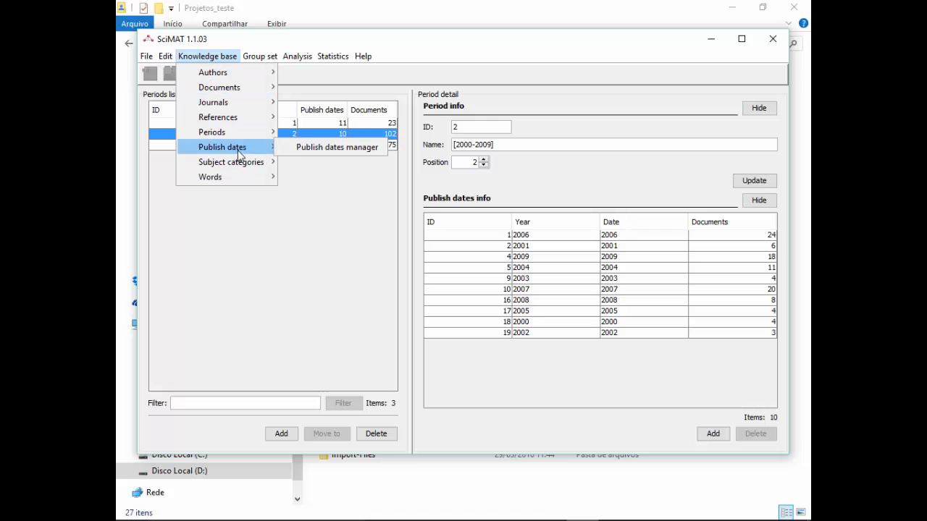
left_click(288, 149)
scroll(273, 176, "down", 1)
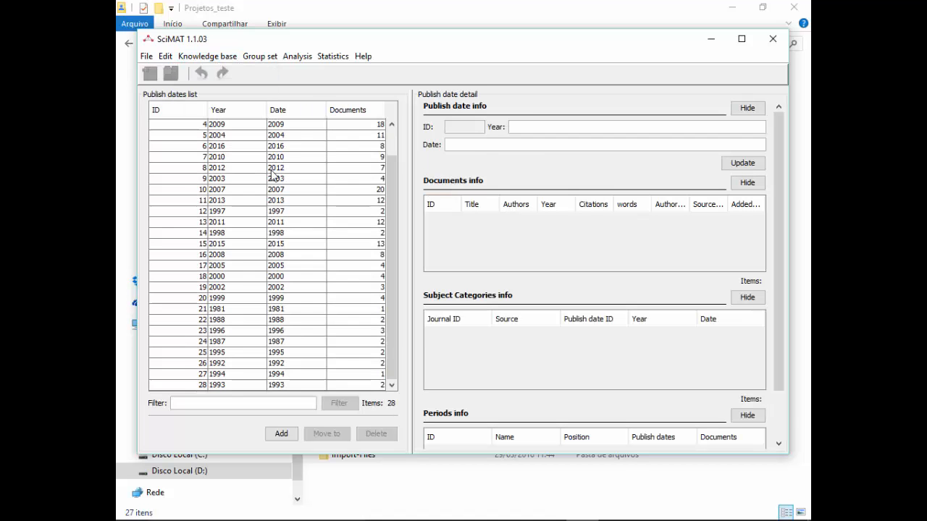
scroll(253, 176, "up", 1)
left_click(252, 135)
left_click(253, 176)
left_click(354, 123)
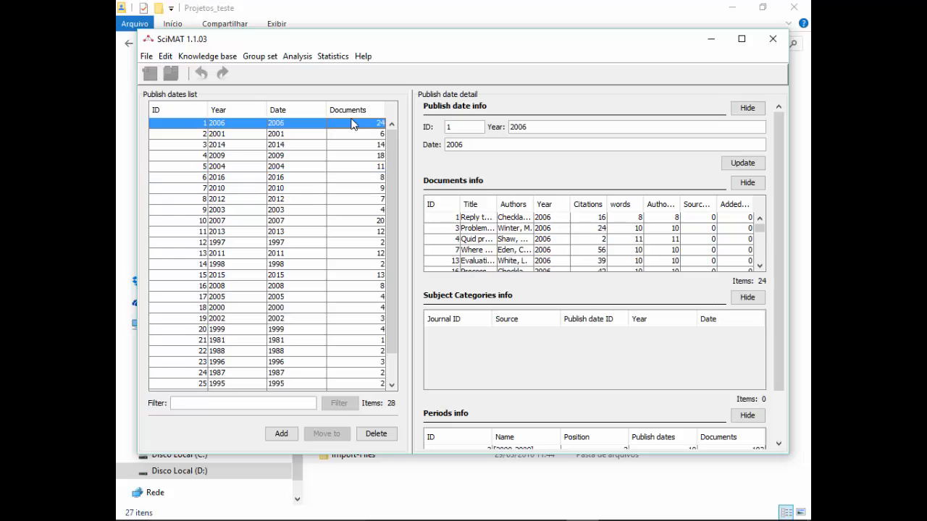
Sort the publish dates by documents in descending order and view the details of 2009 and 2006.
left_click(358, 111)
left_click(359, 111)
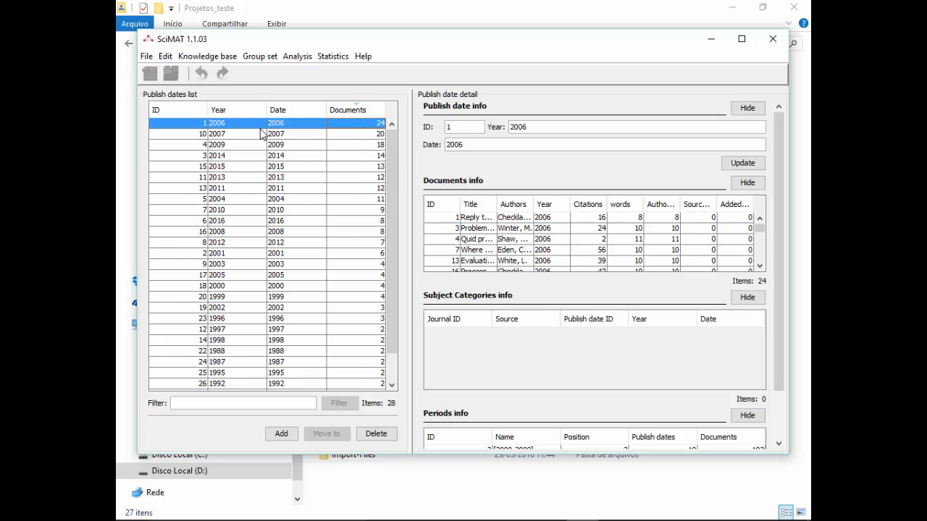
left_click(311, 146)
left_click(316, 125)
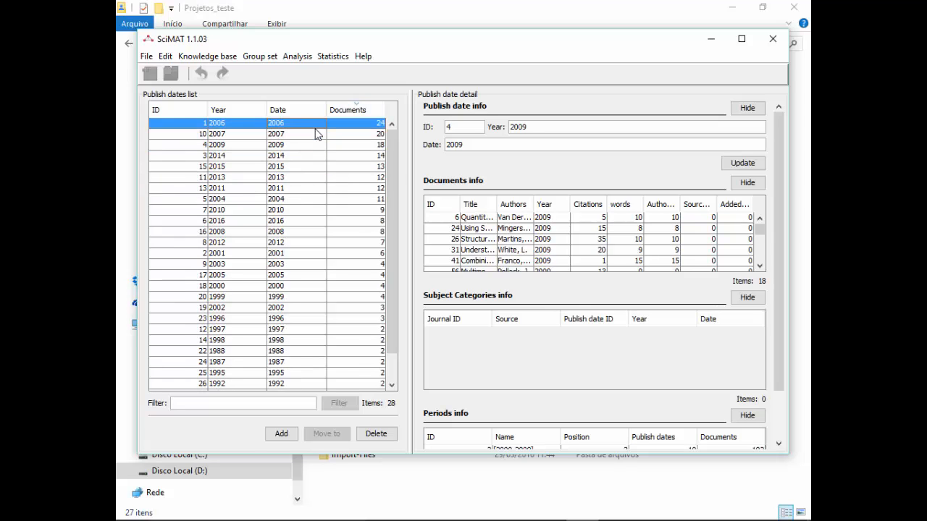
Sort the publish dates by year in descending order and examine the documents and period info of 2016.
left_click(238, 109)
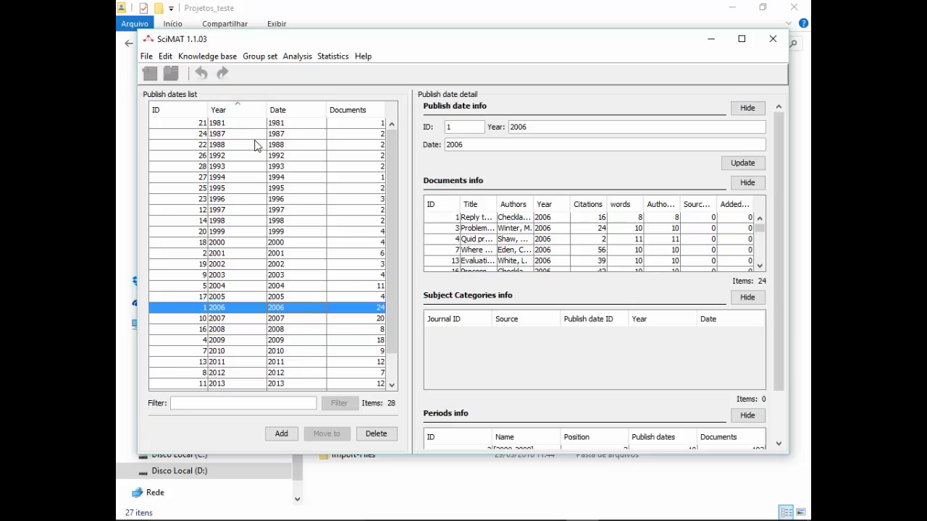
left_click(257, 145)
left_click(255, 111)
left_click(254, 124)
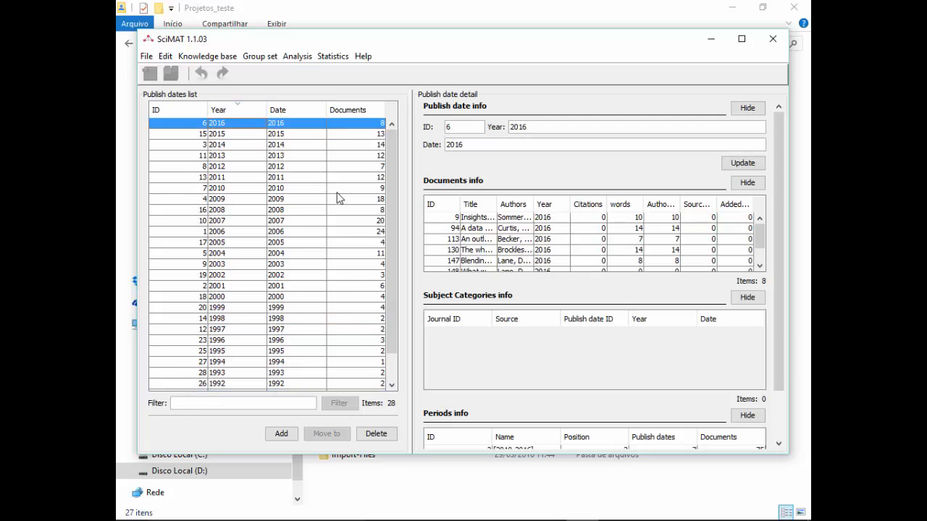
left_click(496, 218)
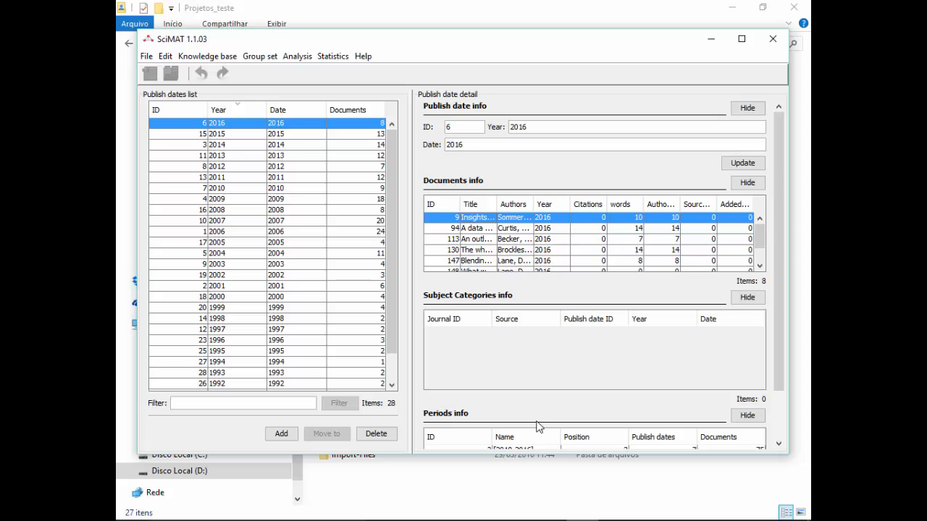
scroll(550, 405, "down", 1)
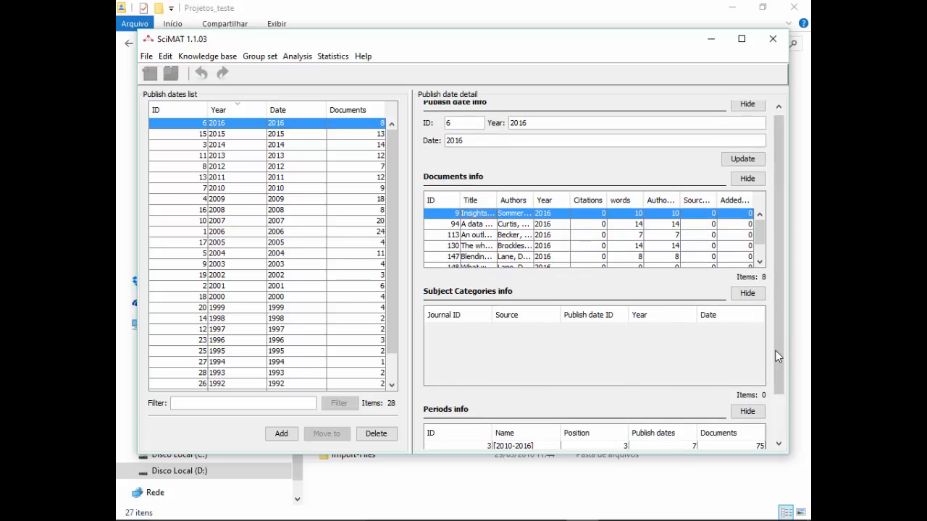
left_click_drag(779, 353, 774, 406)
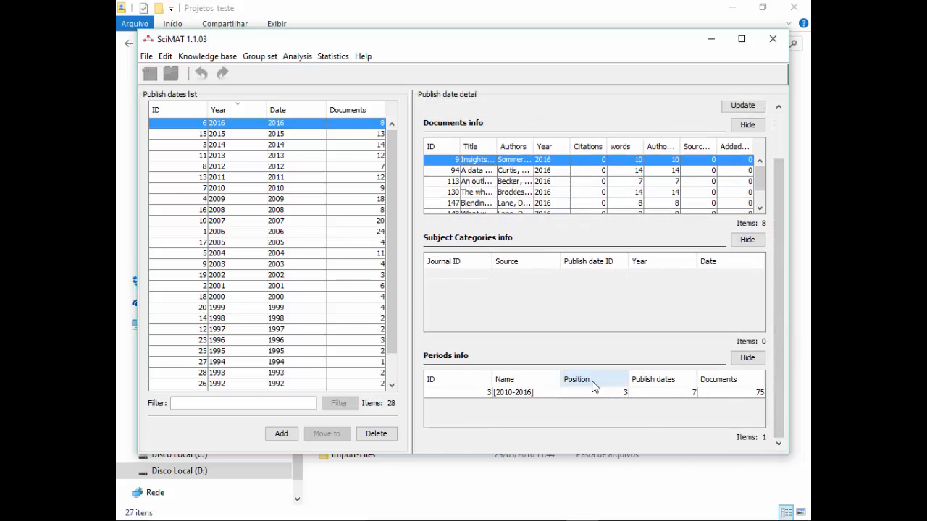
Open the subject categories manager, widen the Name column and view the details of the OPERATIONAL RESEARCH category.
left_click(182, 56)
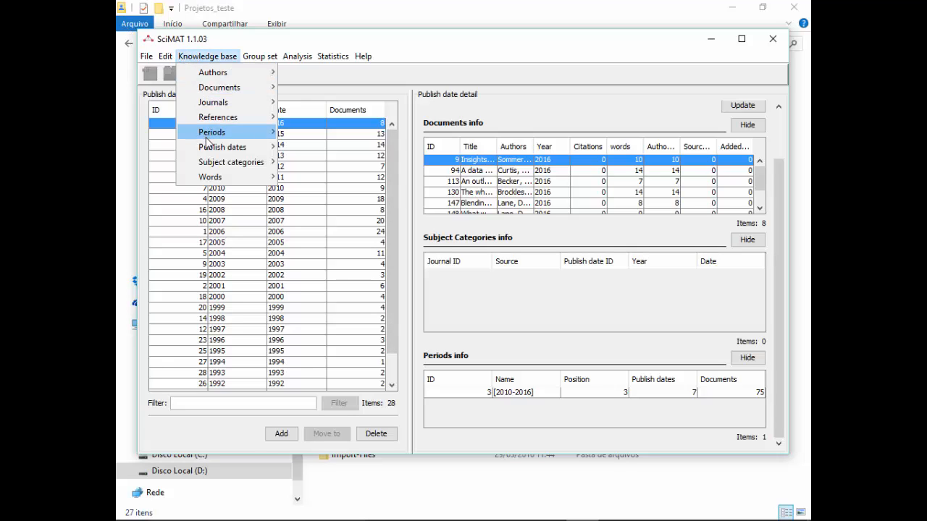
mouse_move(221, 165)
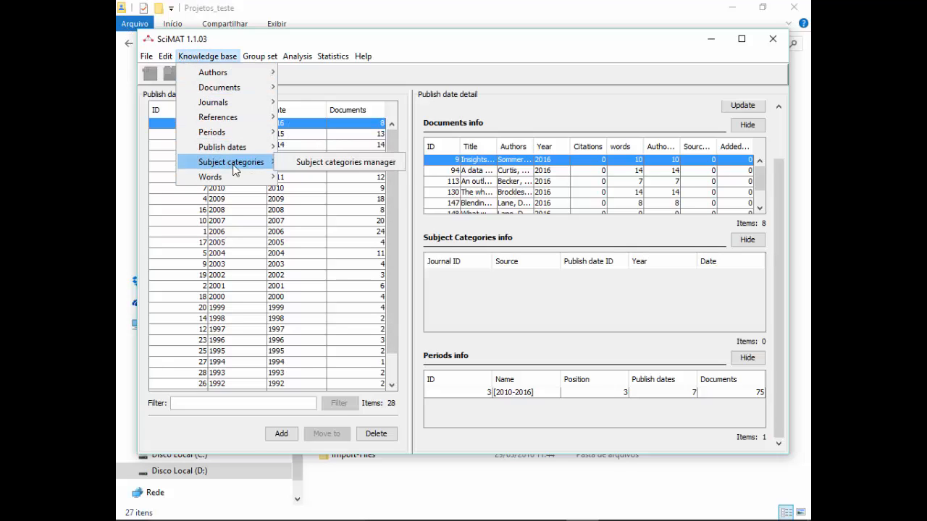
left_click(305, 167)
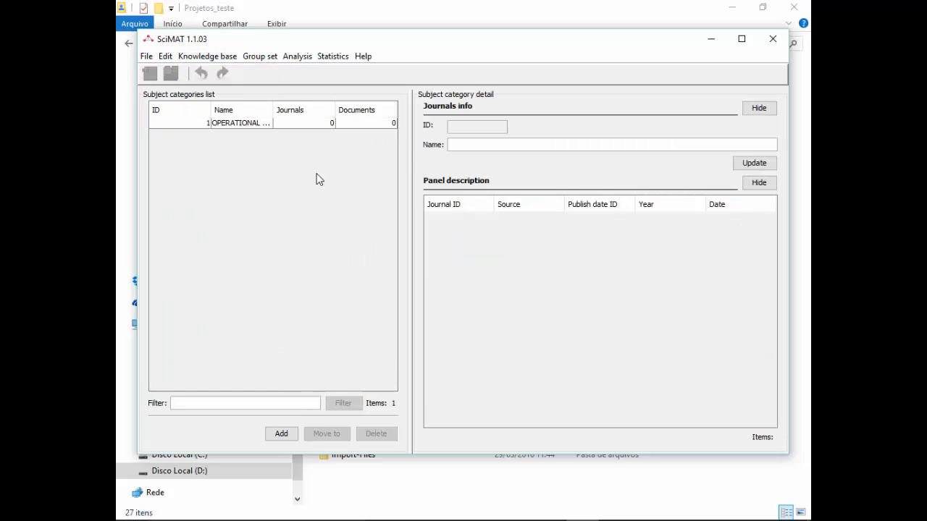
left_click_drag(273, 110, 320, 110)
left_click(268, 127)
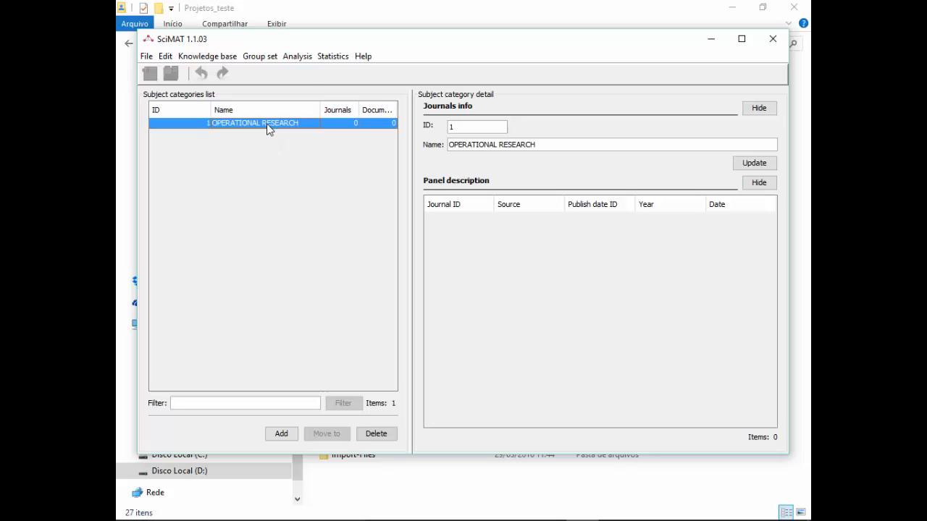
Open the words manager, widen the Name column and browse the list of words.
left_click(207, 56)
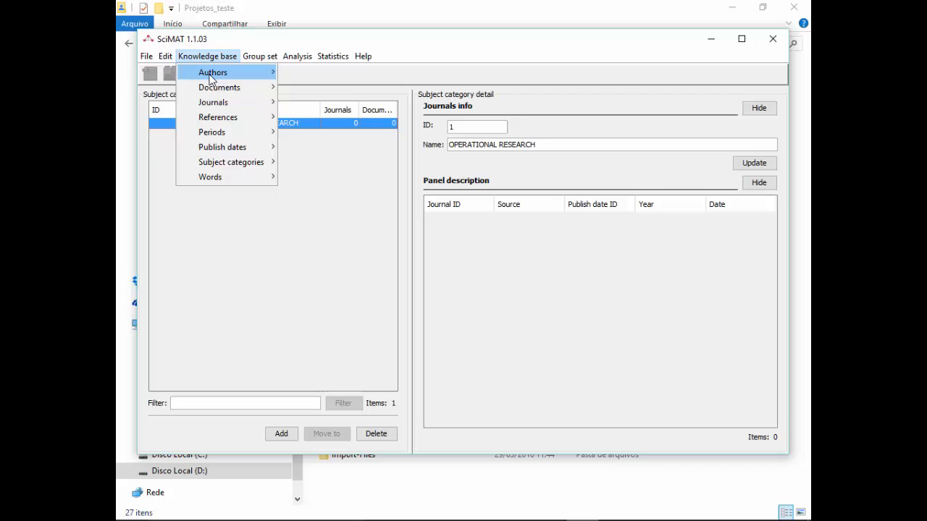
mouse_move(261, 178)
left_click(299, 181)
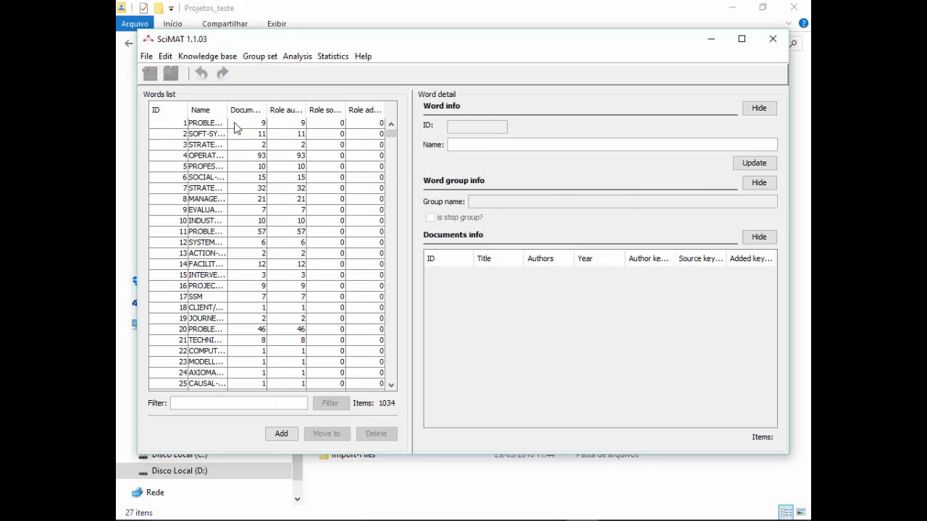
left_click_drag(220, 110, 299, 115)
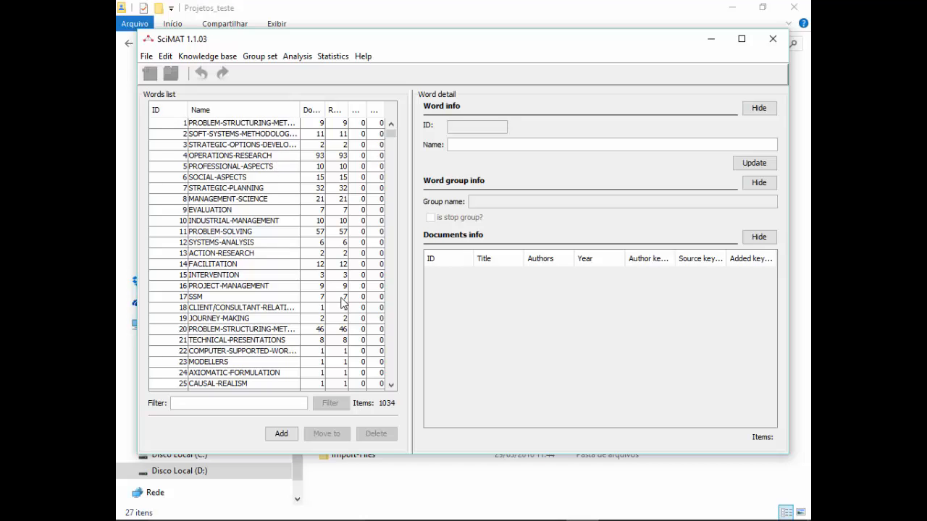
scroll(246, 297, "down", 11)
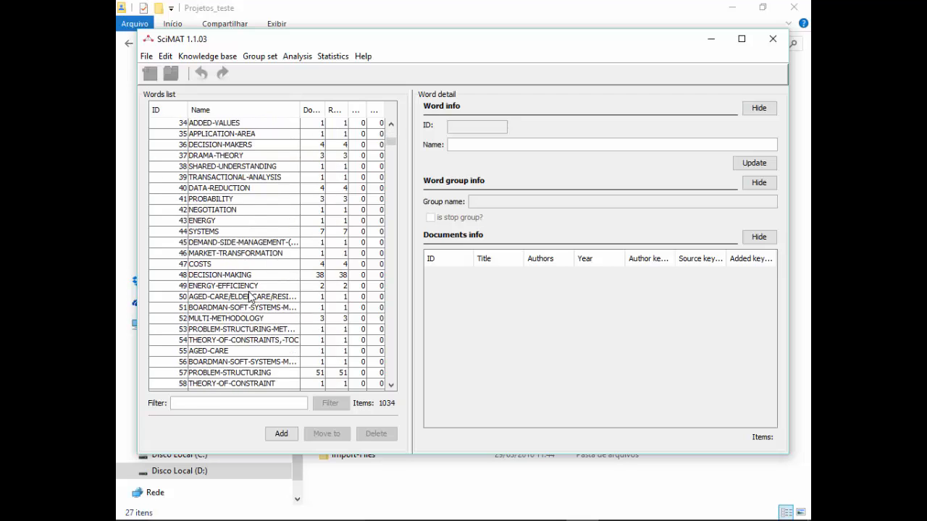
scroll(250, 297, "down", 15)
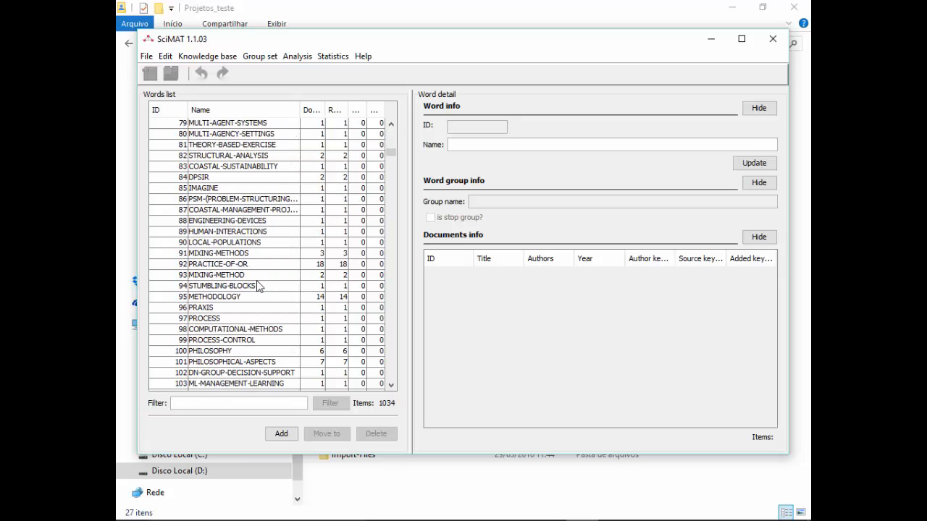
left_click_drag(391, 152, 389, 130)
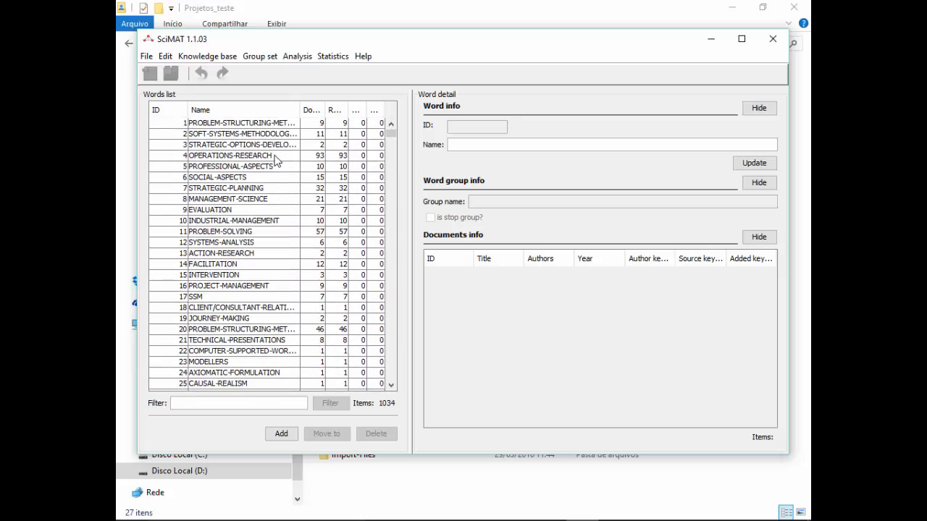
scroll(268, 224, "up", 5)
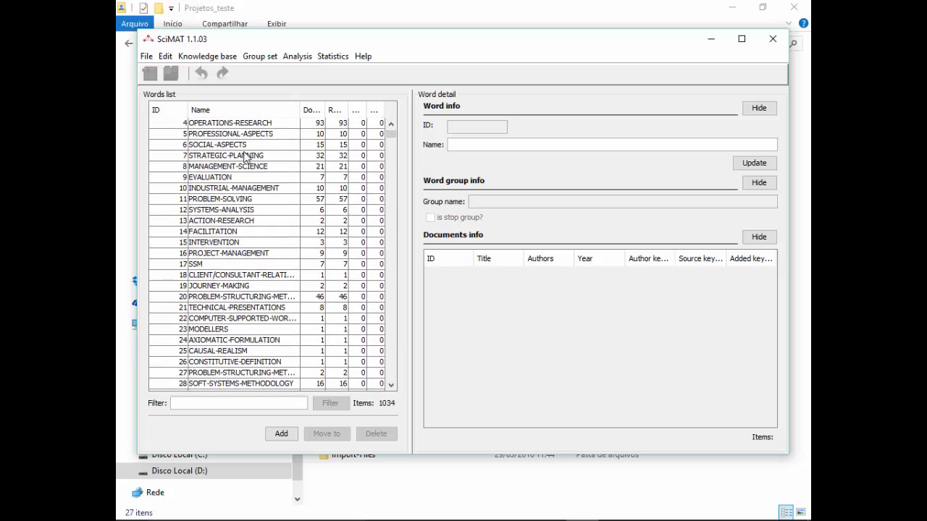
Sort the words alphabetically by name and merge the word ACADEMICS into ACADEMIC-RESEARCH.
left_click(244, 109)
scroll(391, 137, "up", 1)
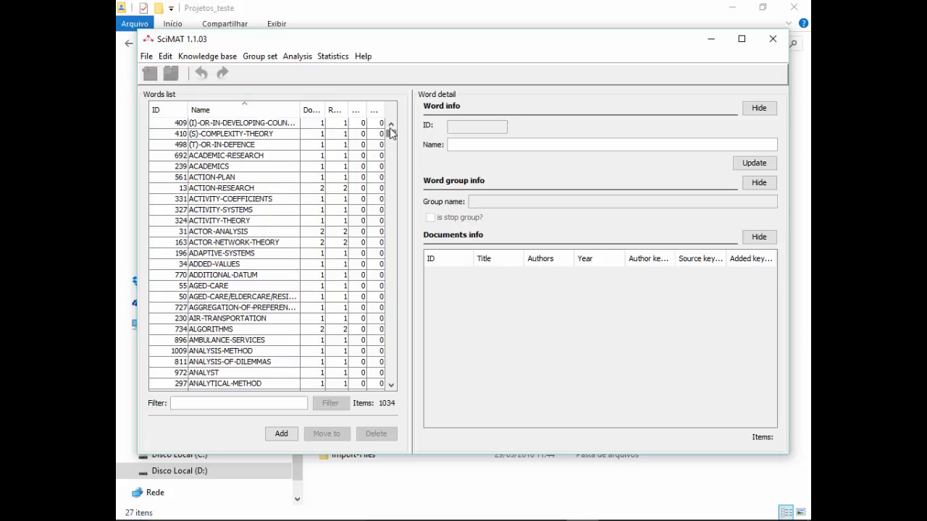
left_click(272, 156)
left_click(259, 168, "ctrl")
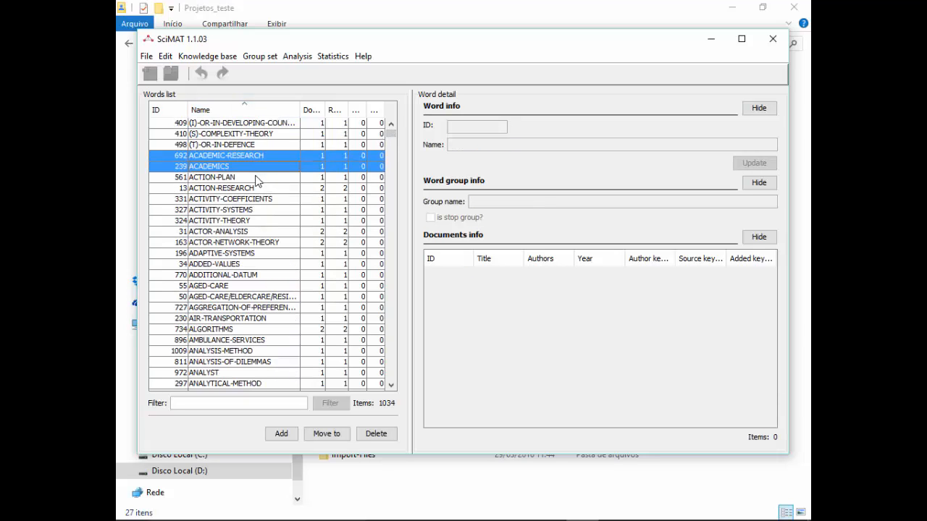
left_click(327, 433)
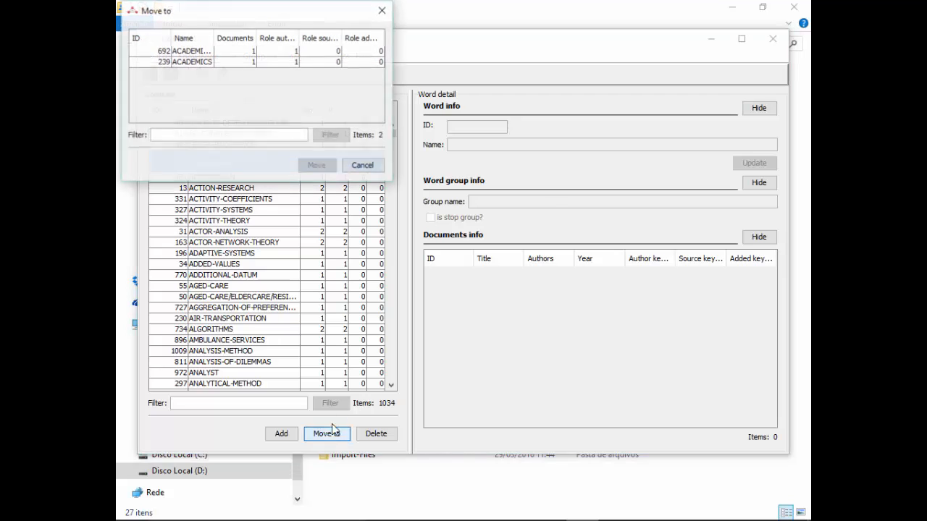
left_click(209, 52)
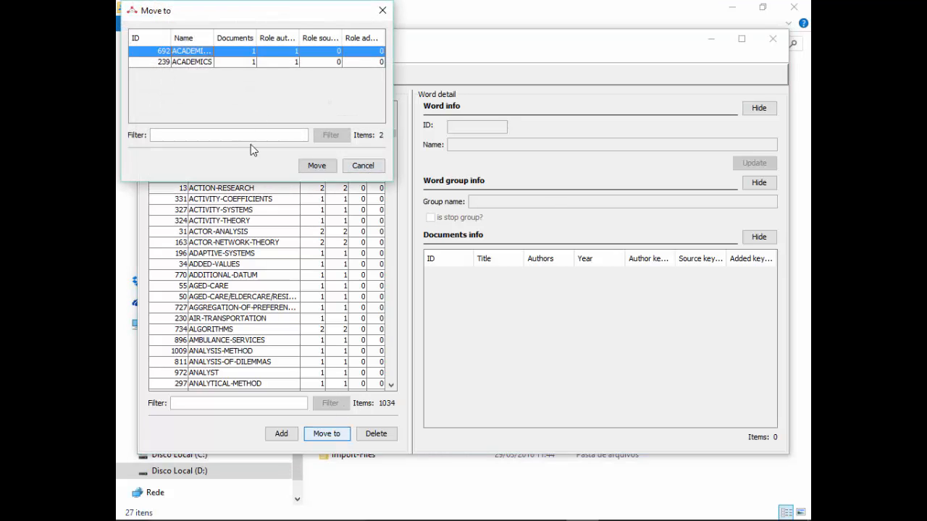
left_click(316, 166)
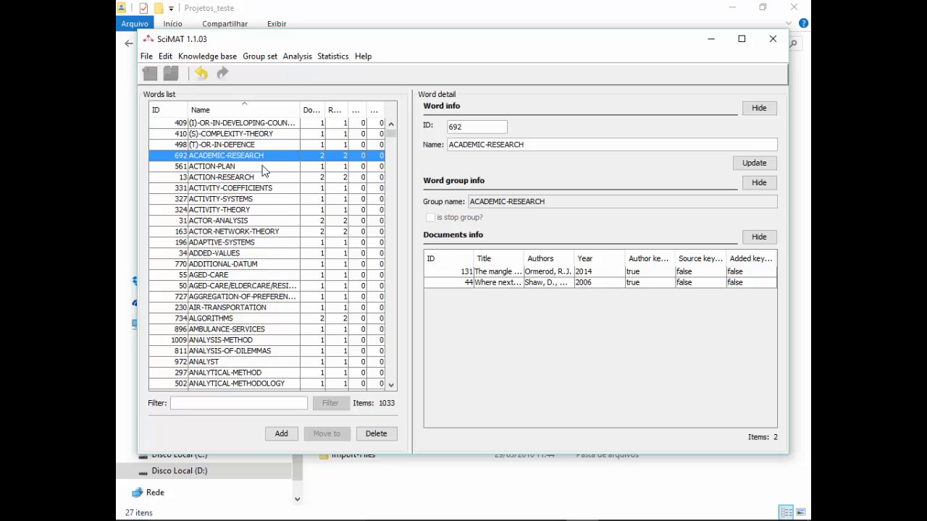
Examine the alphabetical words list for similar terms, down to the SOFT-OR and SOFT-SYSTEMS entries.
scroll(263, 170, "down", 12)
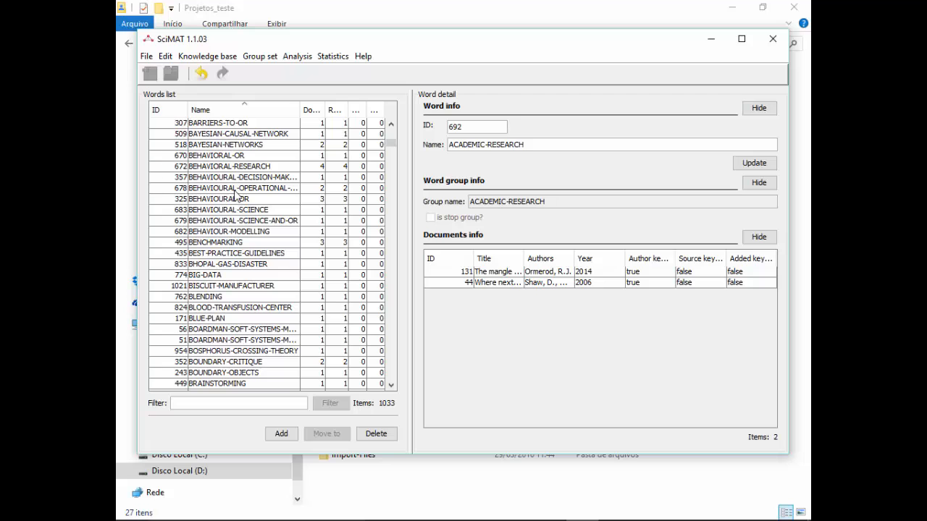
scroll(247, 250, "down", 10)
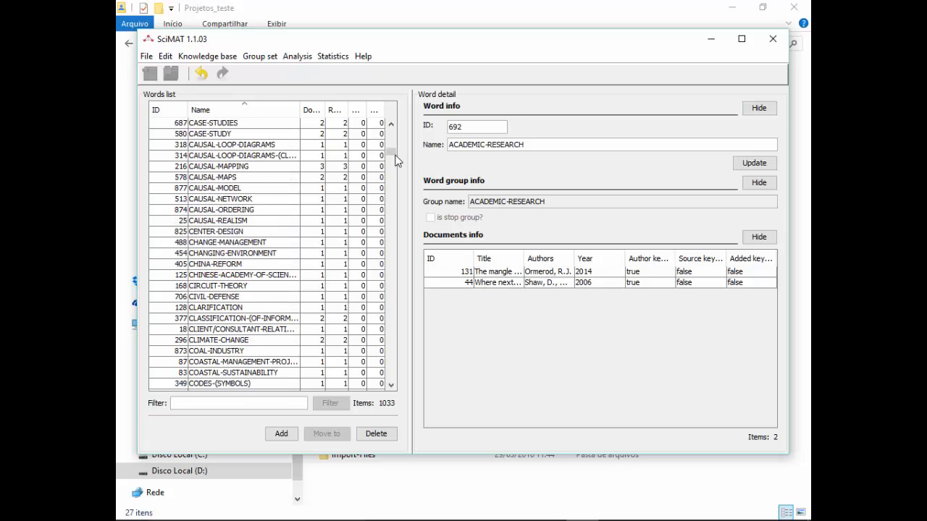
left_click_drag(391, 158, 384, 338)
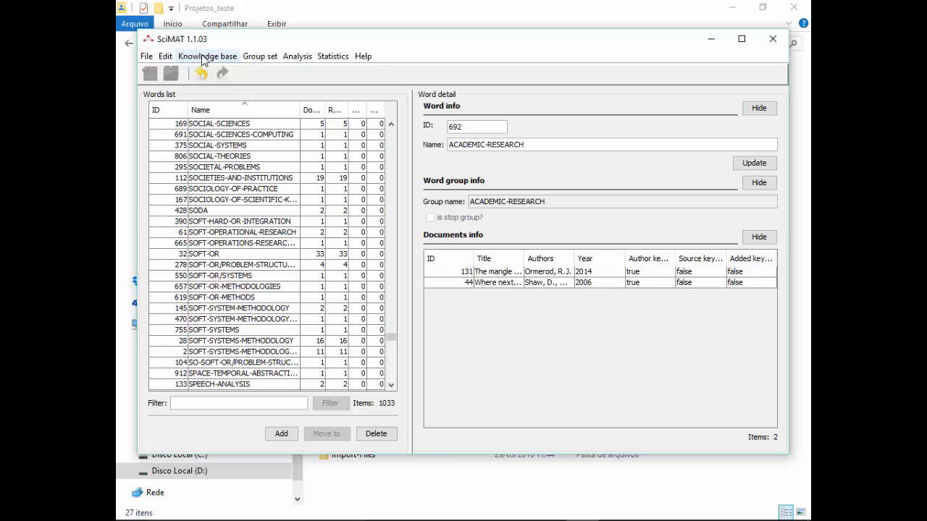
Review the available group set types and open the author groups manager.
left_click(259, 58)
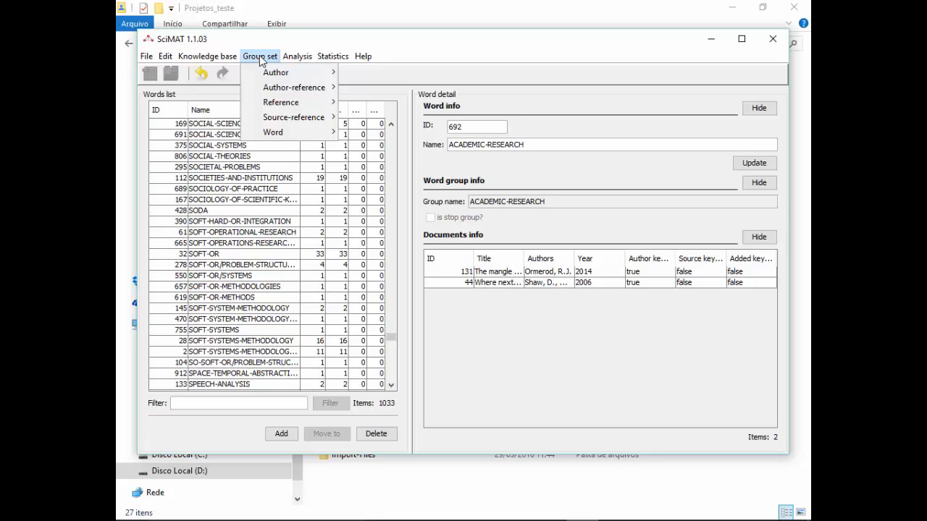
left_click(215, 174)
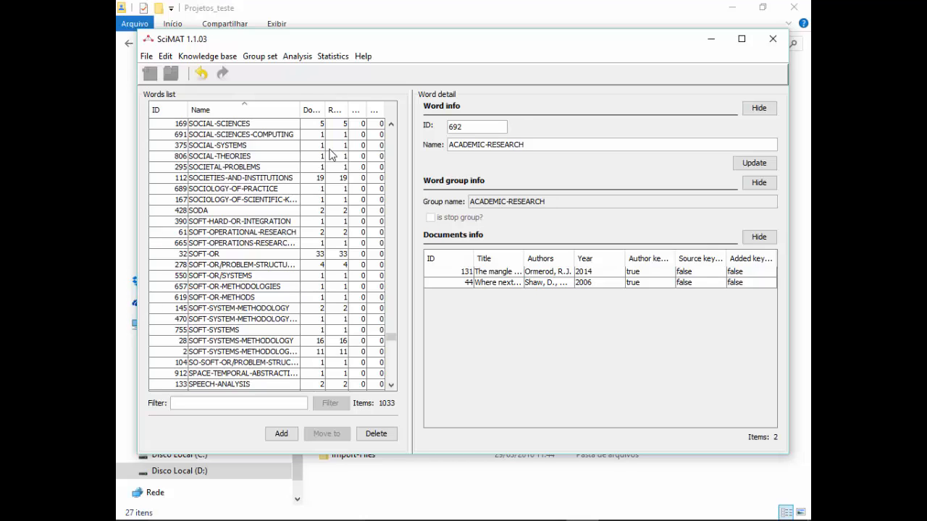
left_click(263, 57)
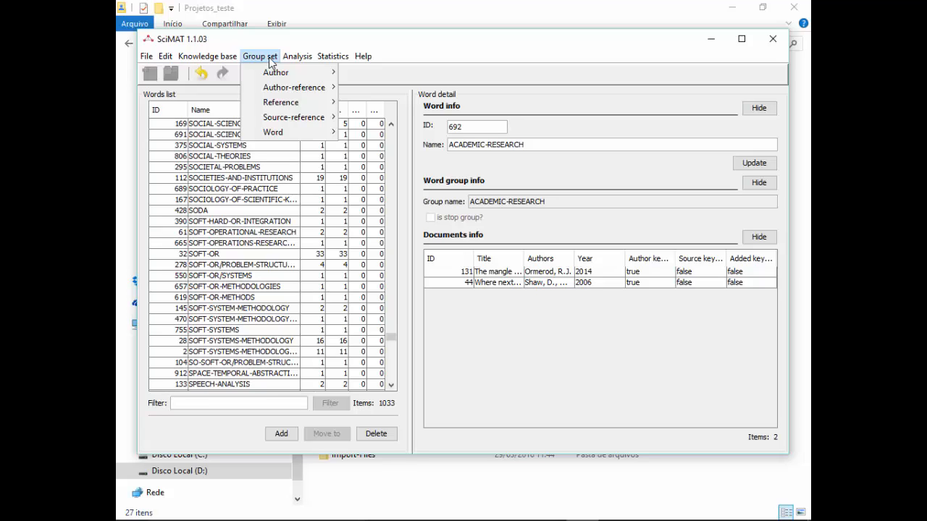
mouse_move(207, 56)
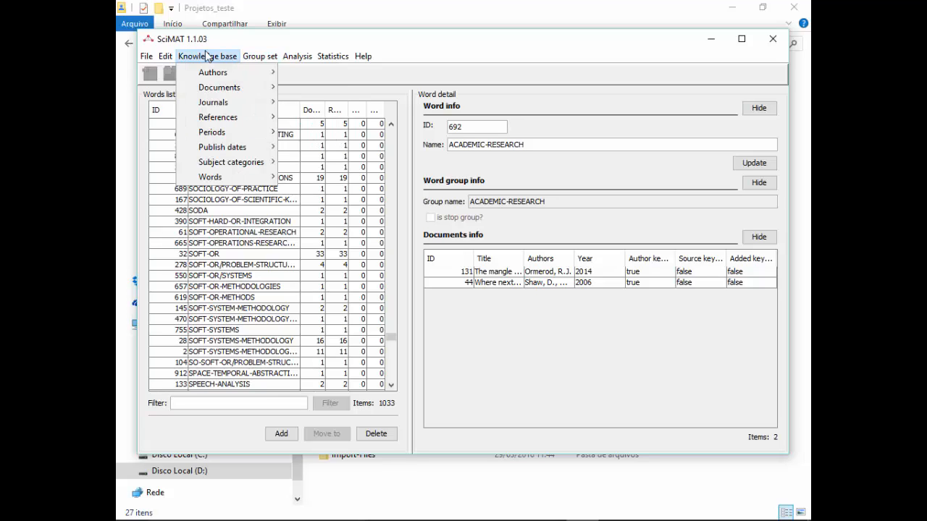
mouse_move(297, 57)
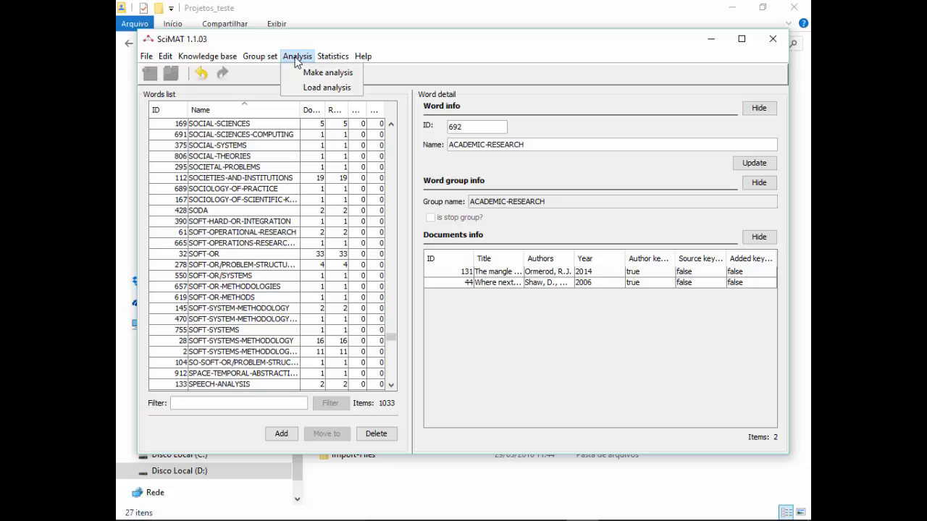
mouse_move(260, 57)
left_click(358, 74)
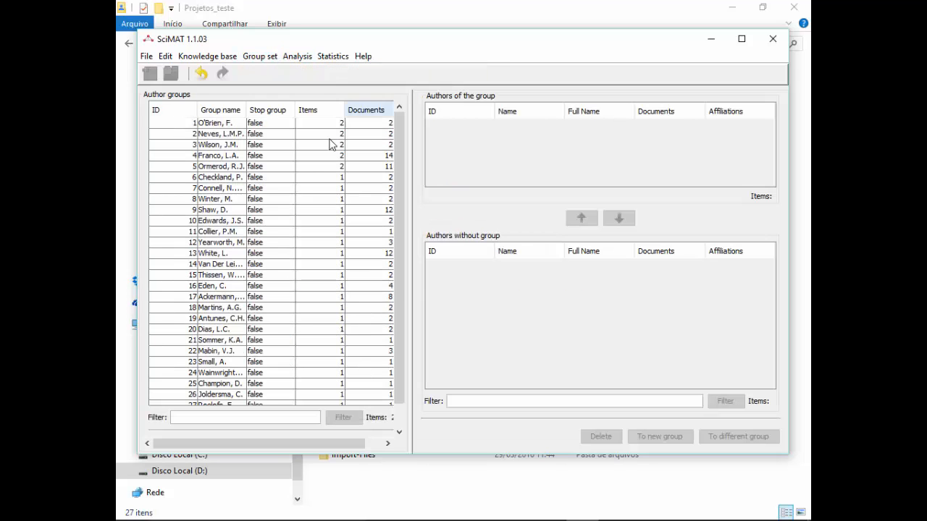
Open the word groups manager and widen its Group name column to read the full group names.
scroll(224, 152, "down", 7)
left_click(265, 57)
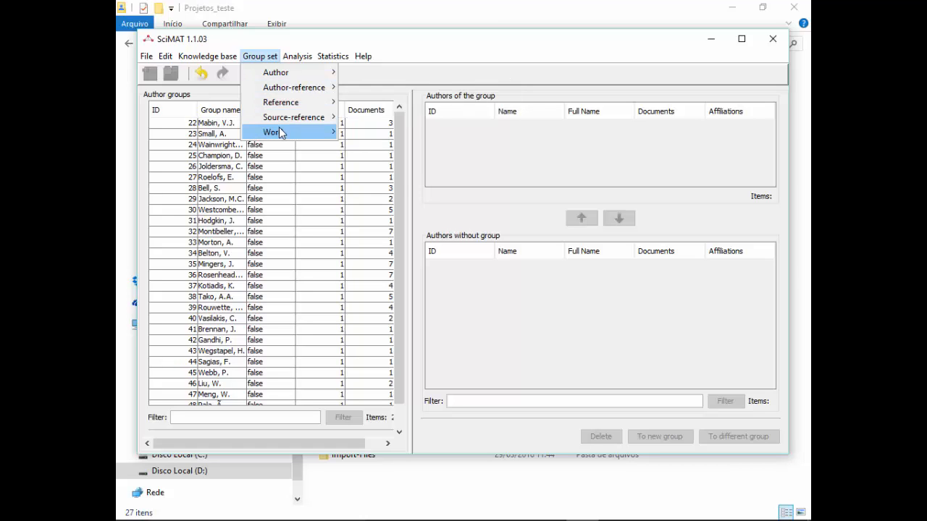
mouse_move(280, 133)
left_click(377, 129)
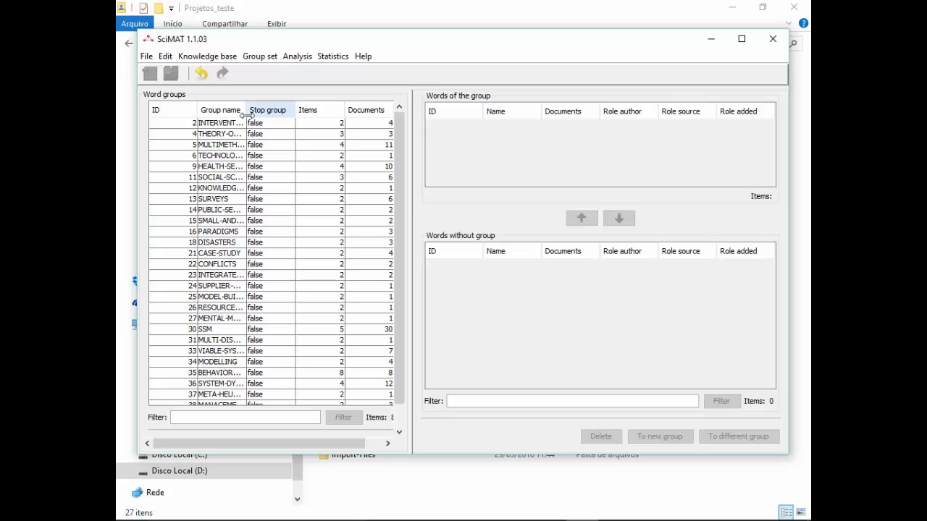
left_click_drag(247, 114, 284, 114)
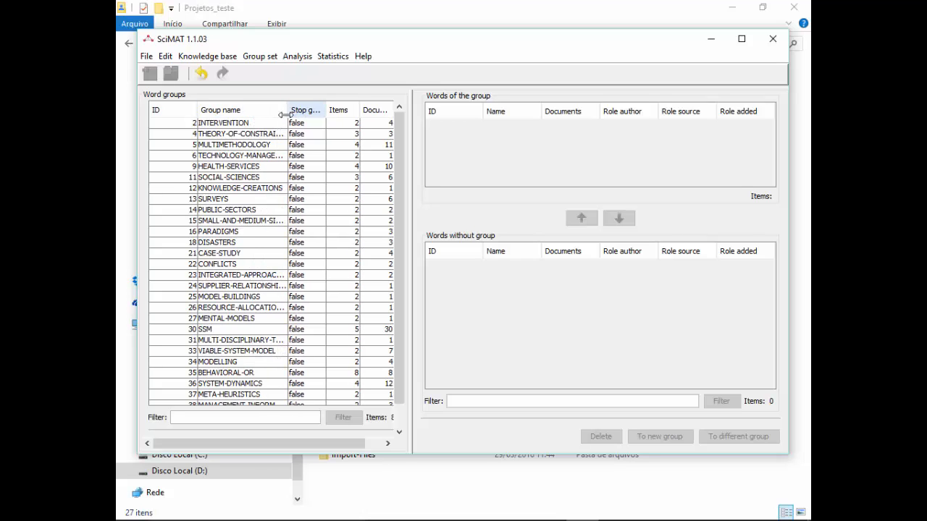
Remove the second word, ID 64, from the technology management word group and select it among the words without group.
left_click(252, 155)
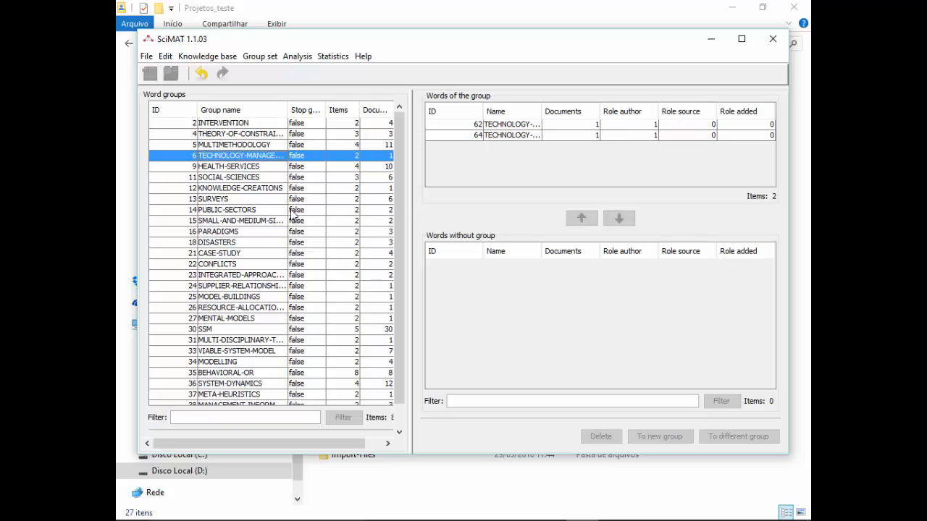
scroll(293, 214, "down", 1)
scroll(284, 239, "up", 1)
left_click(519, 136)
left_click(618, 217)
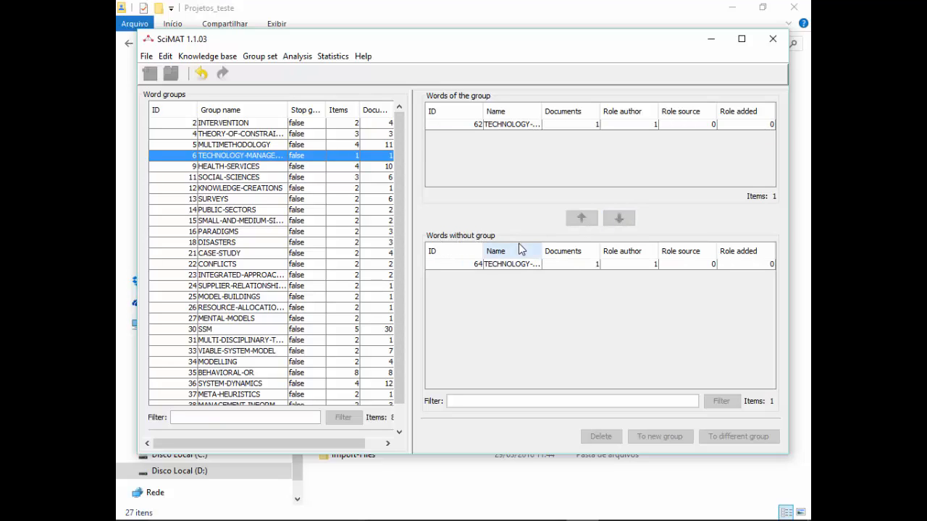
left_click(528, 264)
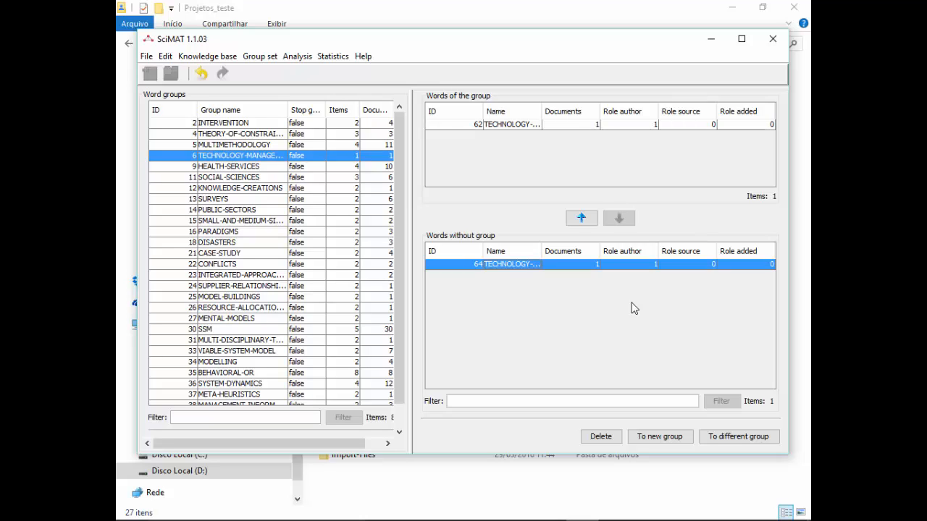
Sort the word groups by document count in descending order and display the words of the SOFT-OR group.
left_click(377, 111)
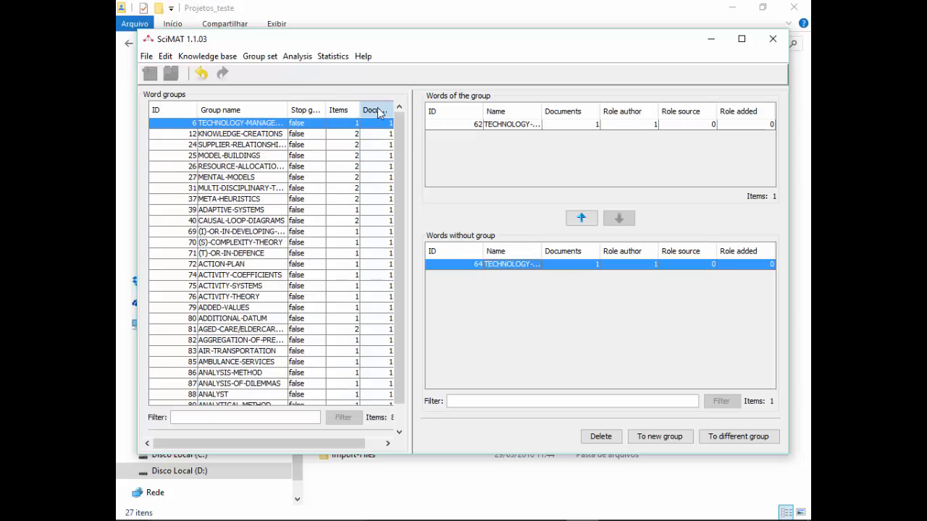
left_click(379, 112)
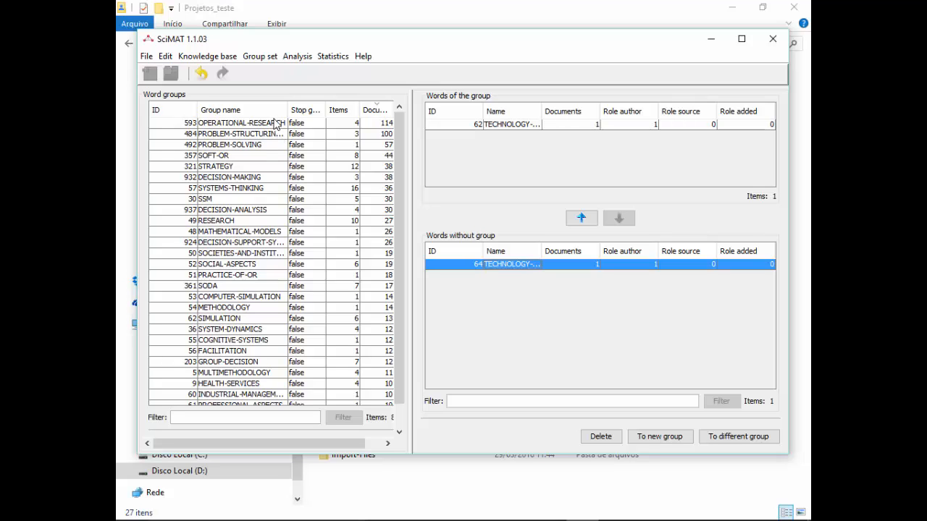
mouse_move(290, 110)
left_mouse_down()
mouse_move(301, 110)
mouse_move(293, 111)
left_mouse_up()
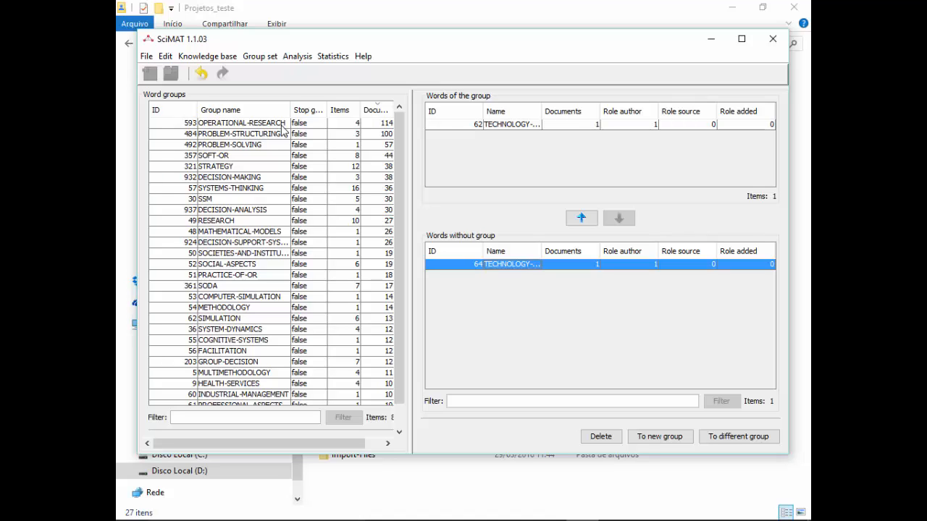
left_click(296, 155)
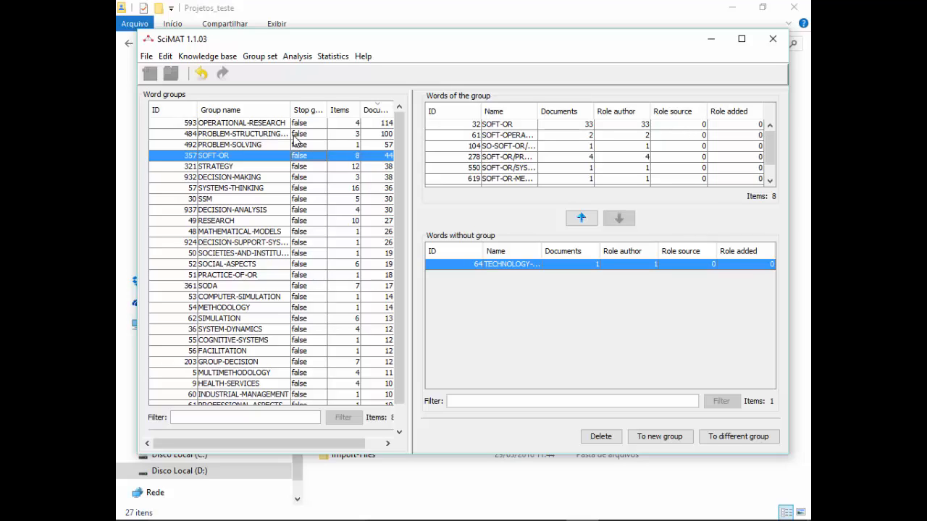
Start a new analysis and include all three available periods in it.
left_click(303, 58)
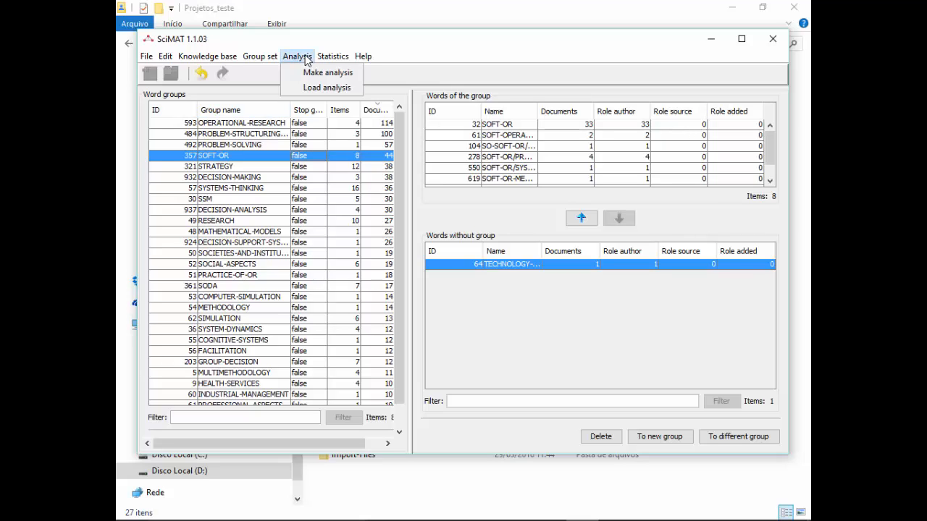
left_click(308, 74)
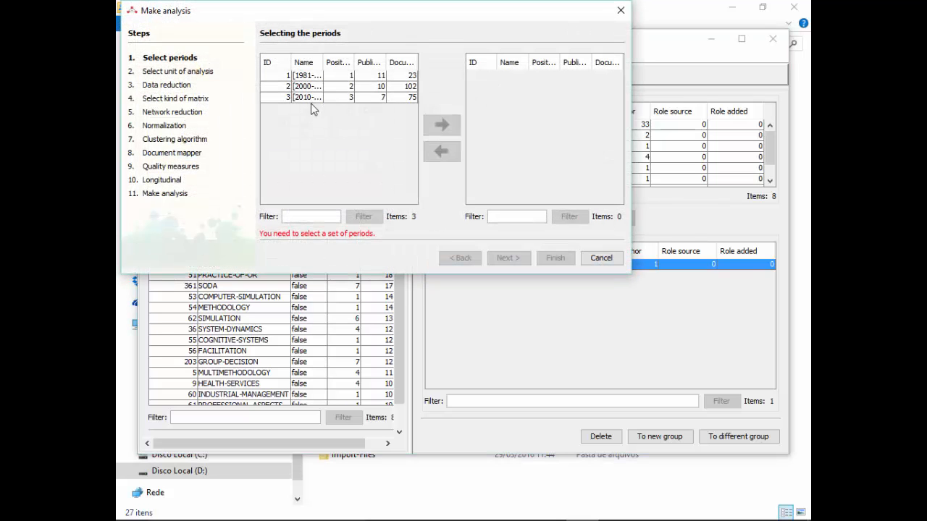
left_click_drag(423, 15, 507, 79)
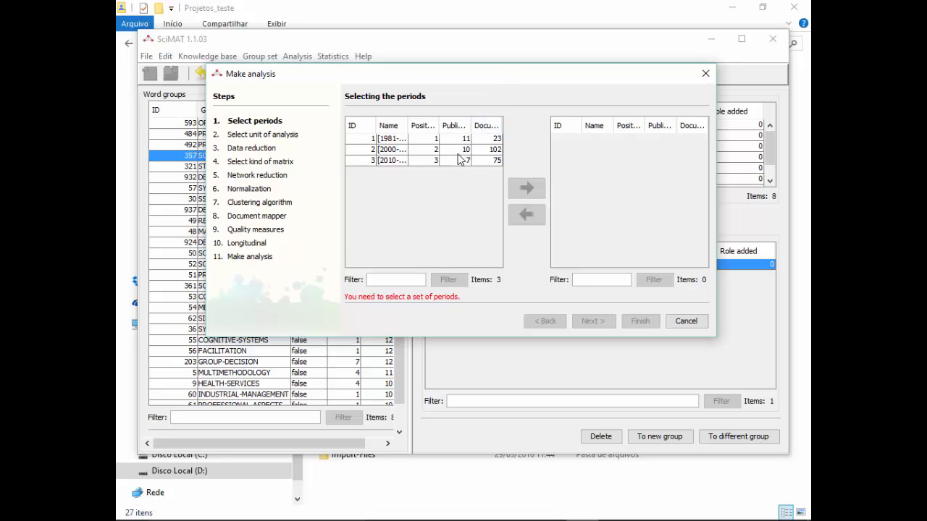
left_click(440, 139)
left_click(427, 161, "shift")
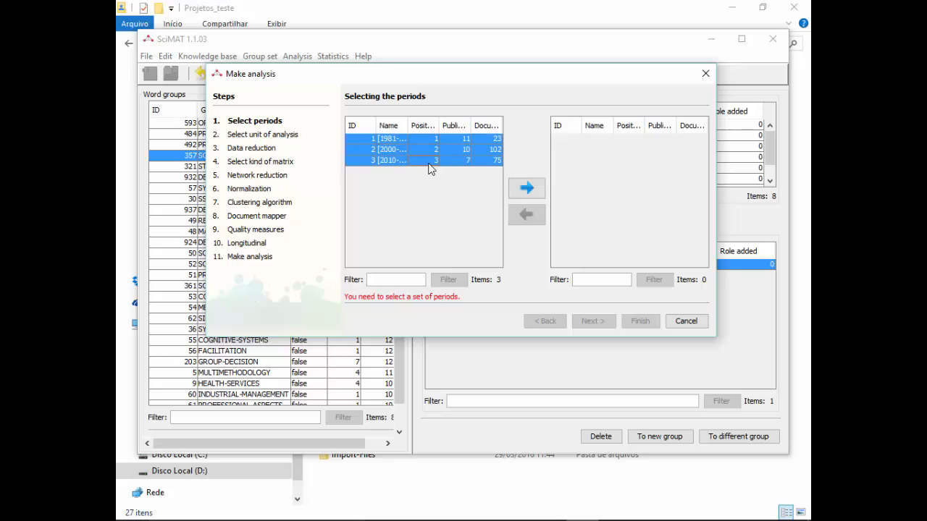
left_click(526, 188)
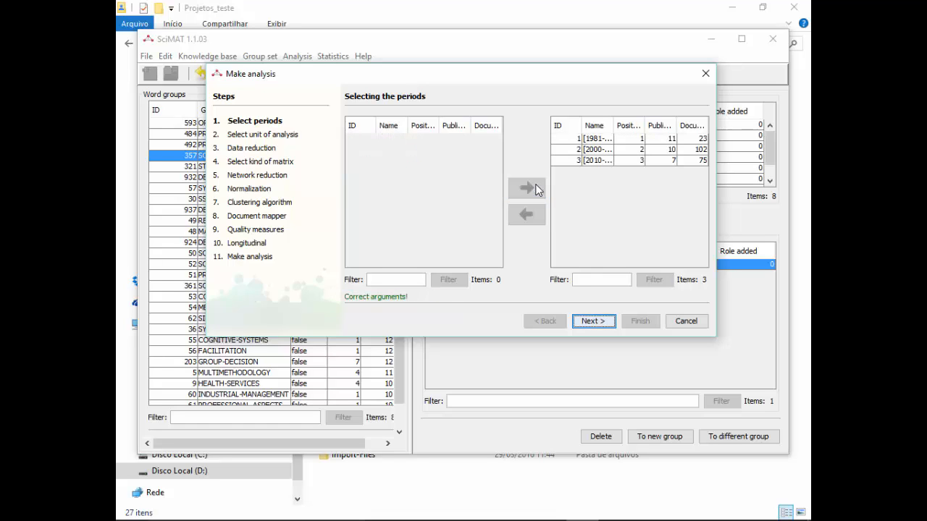
left_click(592, 322)
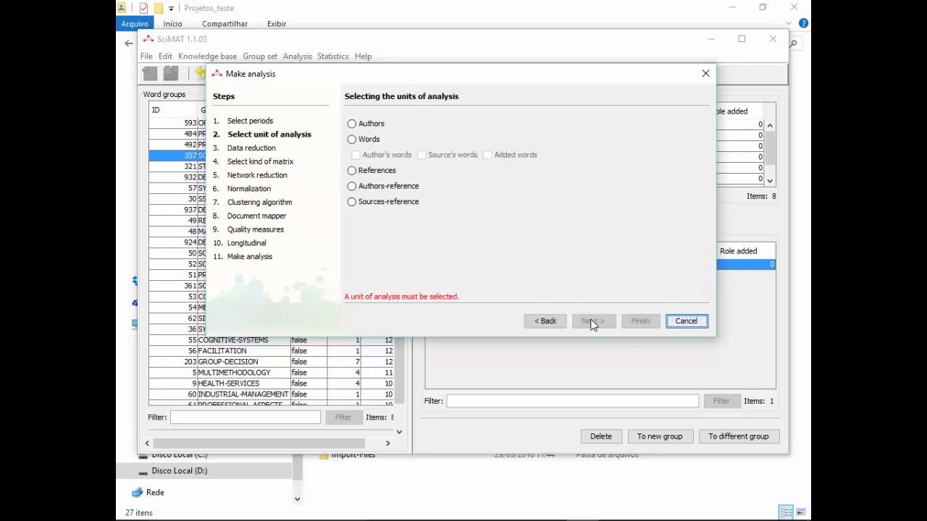
Set the unit of analysis to Words, including author's words, source's words and added words.
left_click(374, 139)
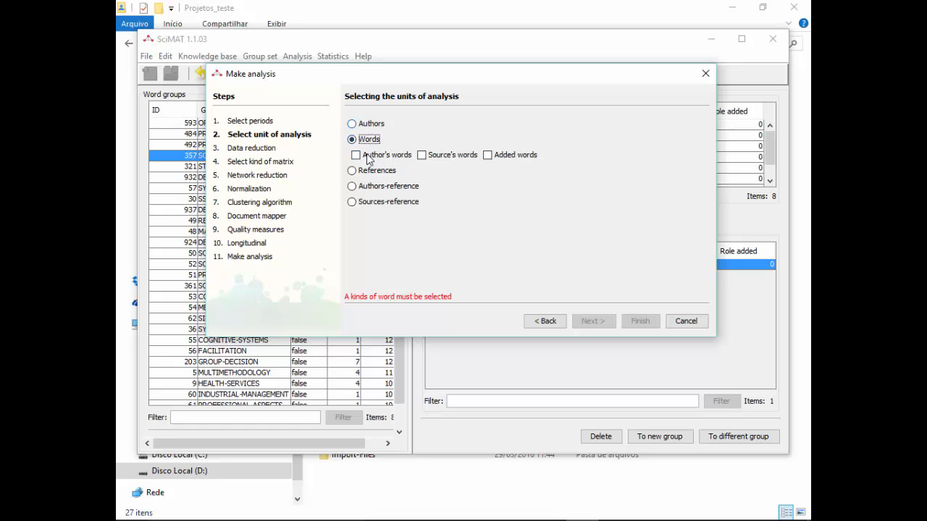
left_click(373, 158)
left_click(427, 158)
left_click(496, 159)
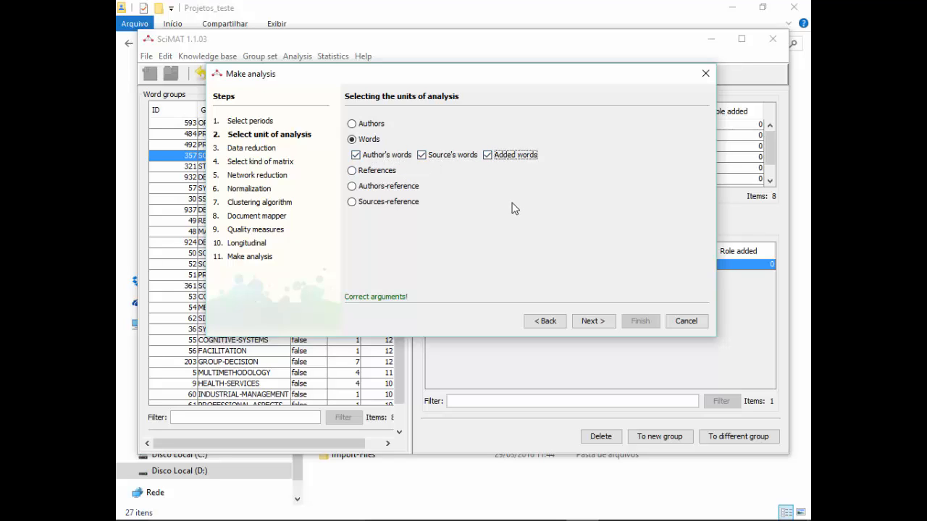
left_click(589, 321)
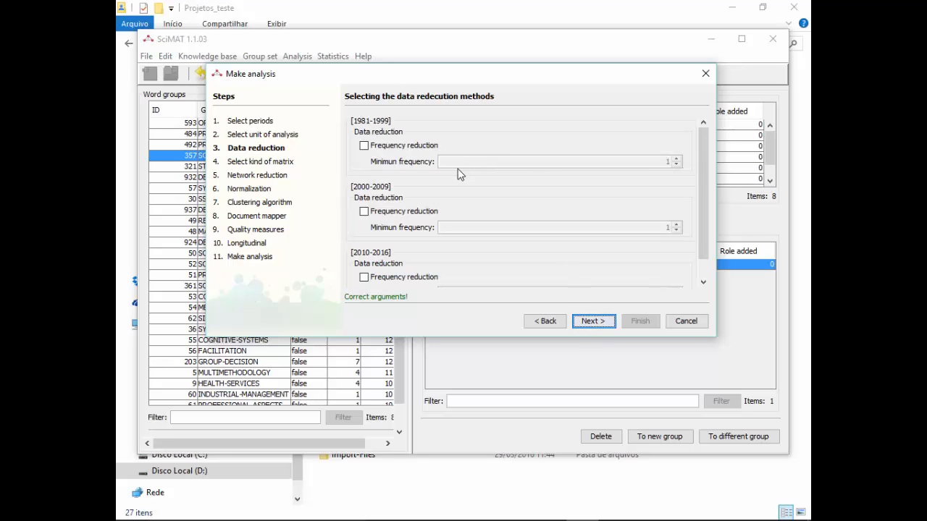
Enable frequency reduction for 2000-2009 with a minimum frequency of 2, and for 2010-2016 with its minimum raised.
scroll(424, 168, "down", 2)
scroll(426, 170, "down", 1)
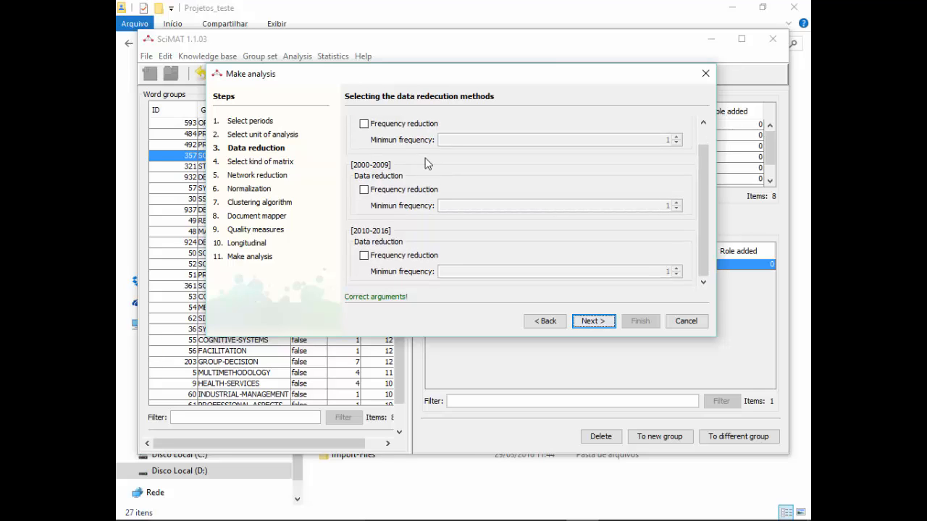
scroll(427, 156, "up", 2)
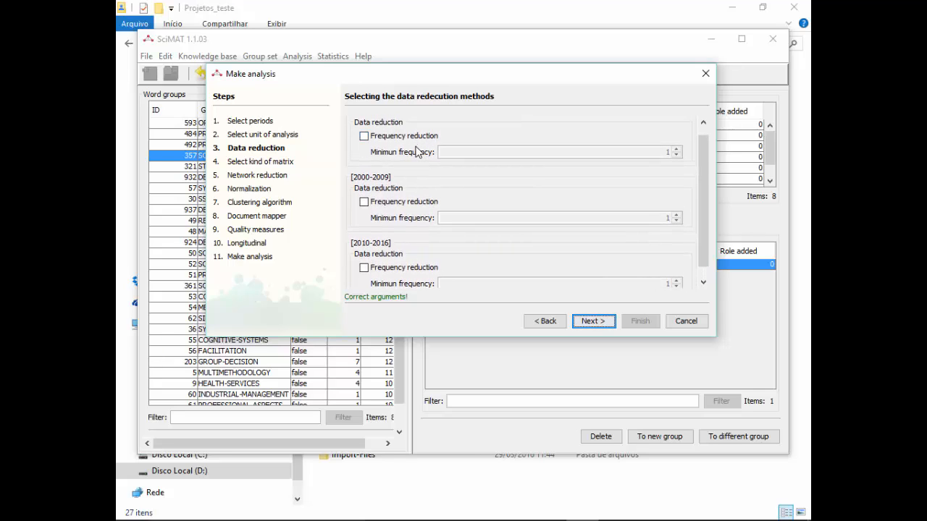
scroll(415, 144, "up", 1)
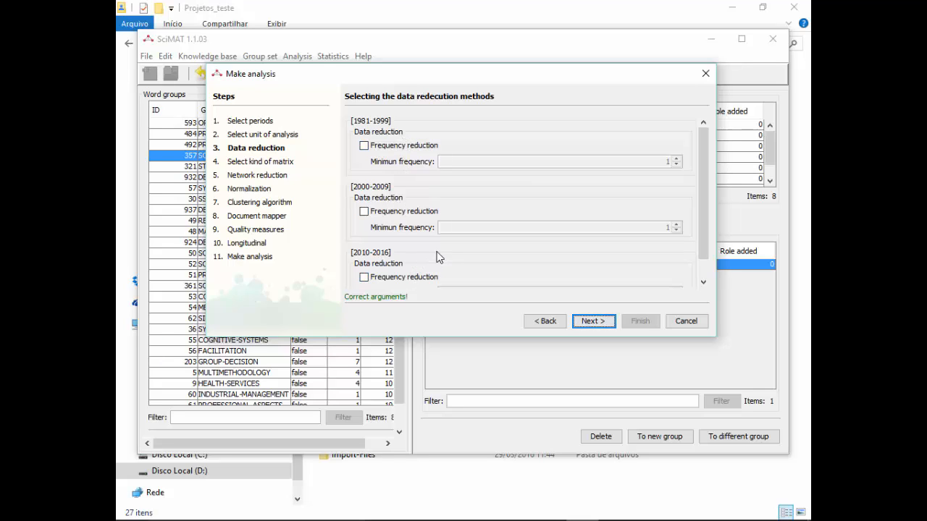
scroll(507, 243, "down", 1)
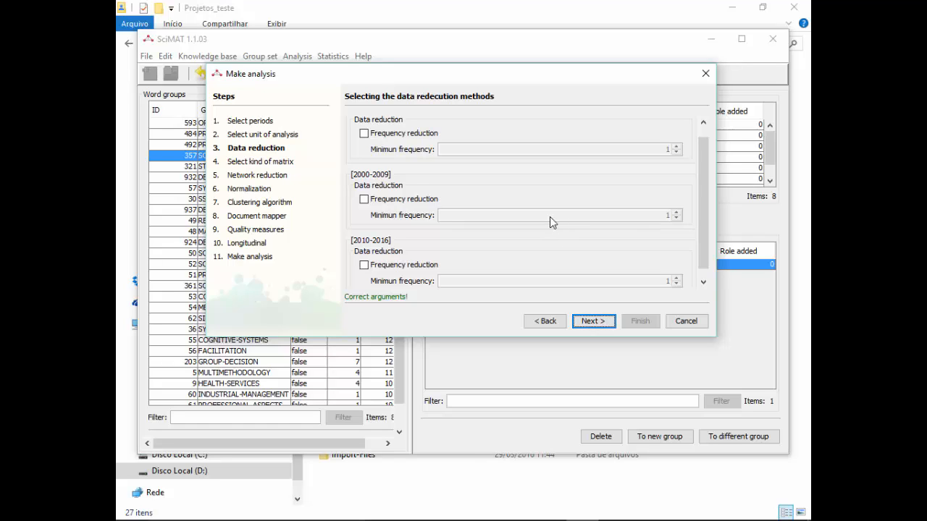
left_click(379, 200)
left_click(676, 212)
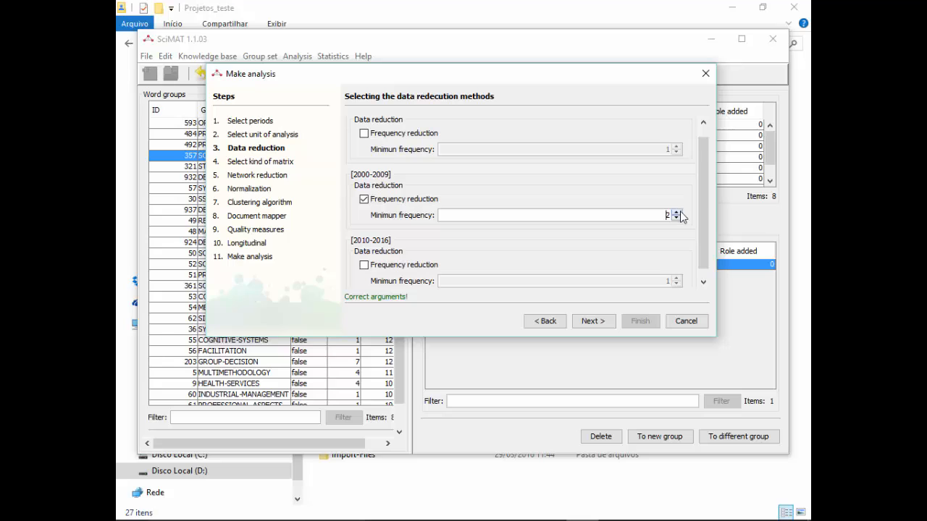
left_click(416, 266)
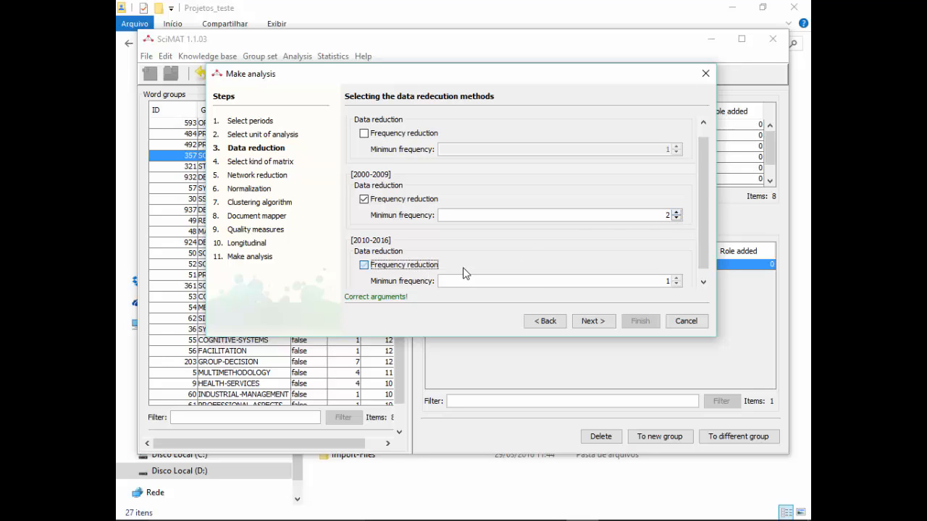
left_click(679, 279)
left_click(598, 324)
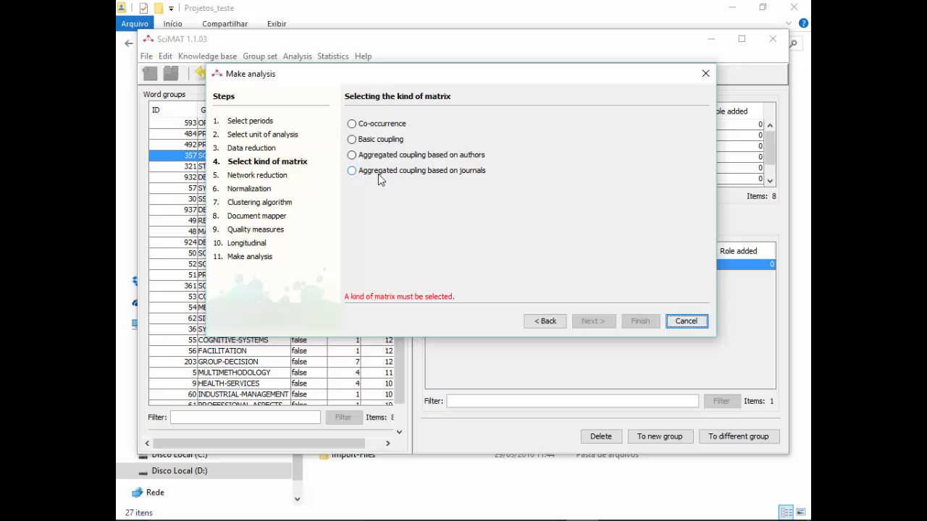
Choose the Co-occurrence matrix and leave edge value reduction disabled for every period.
left_click(381, 126)
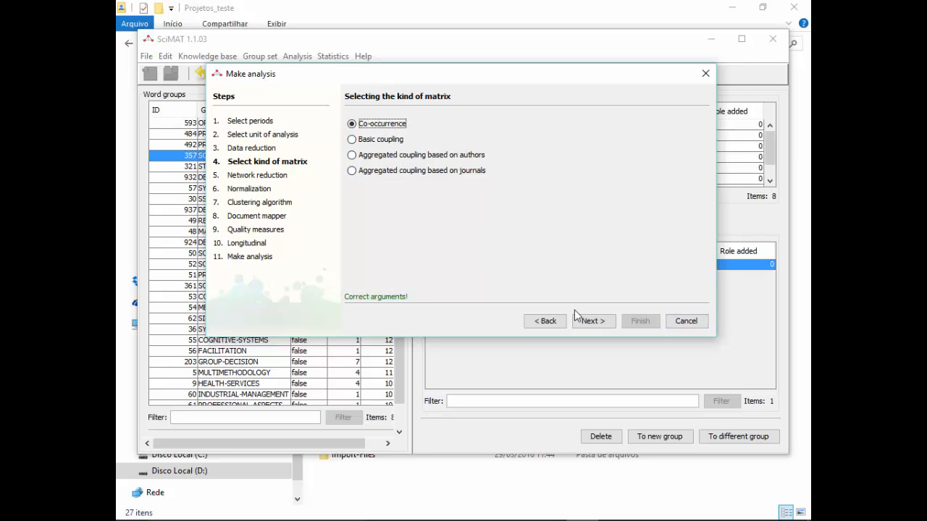
left_click(591, 321)
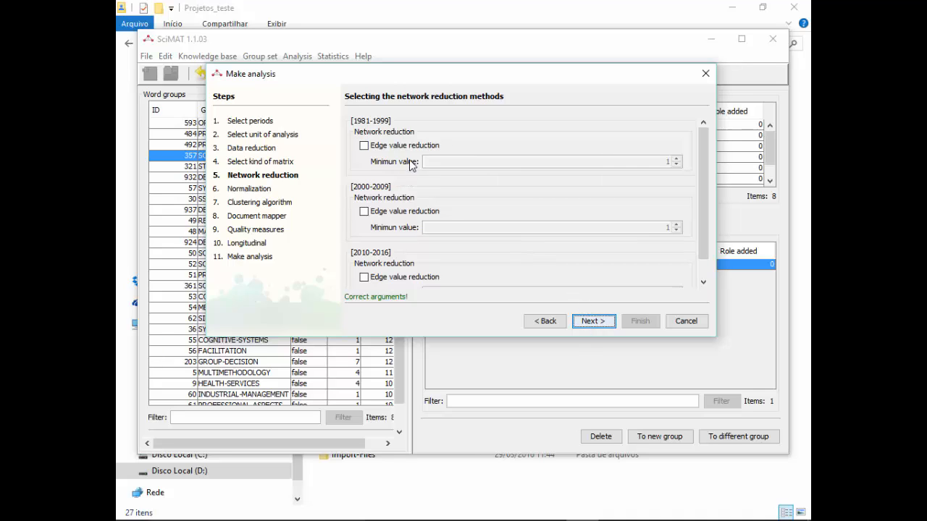
scroll(410, 160, "down", 3)
scroll(413, 196, "up", 3)
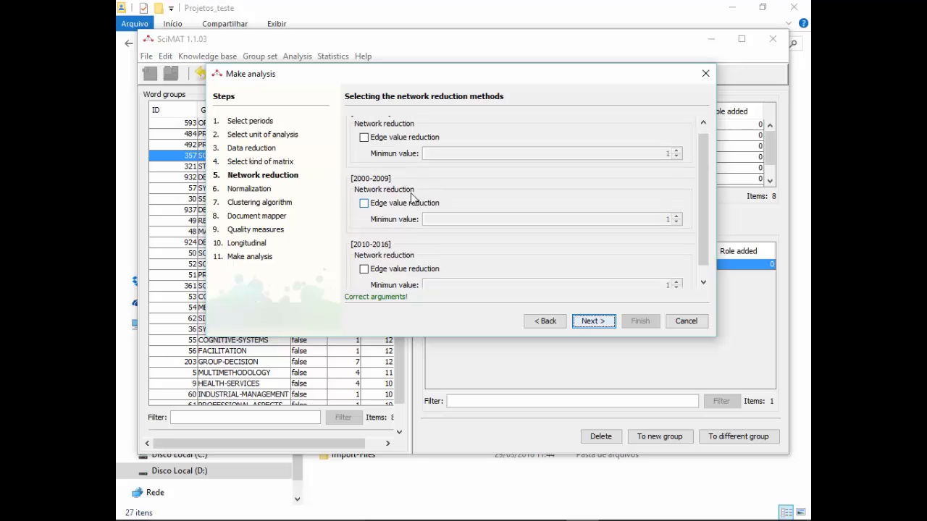
scroll(412, 196, "down", 4)
left_click(590, 323)
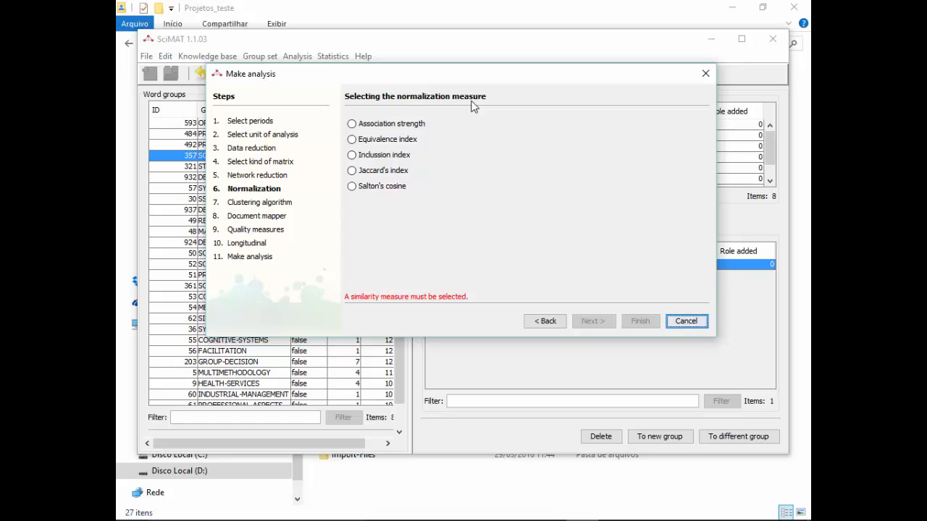
Set the normalization measure to Equivalence index and the clustering algorithm to Simple centers algorithm.
left_click(411, 139)
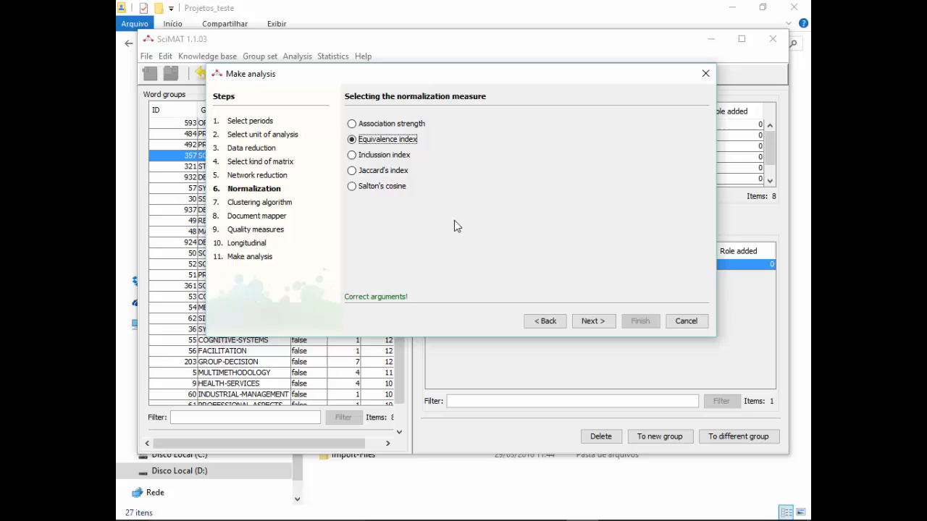
left_click(588, 321)
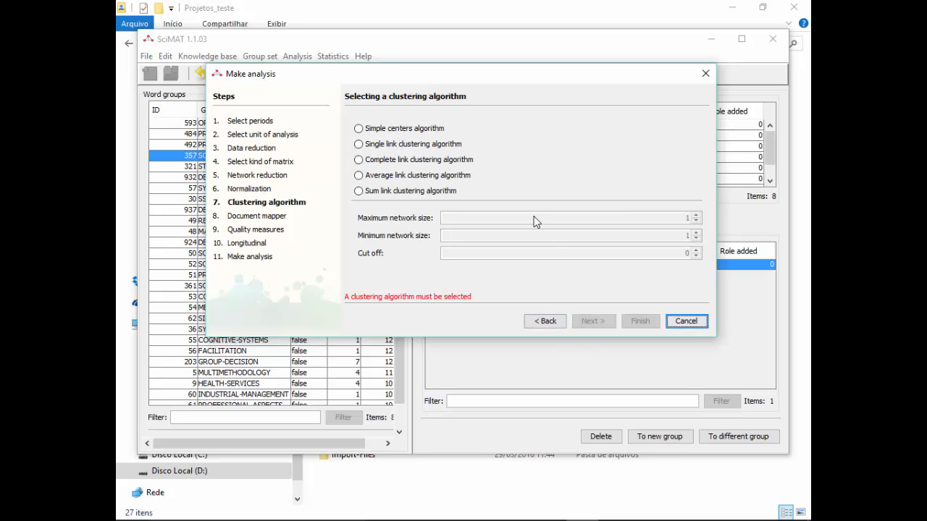
left_click(436, 132)
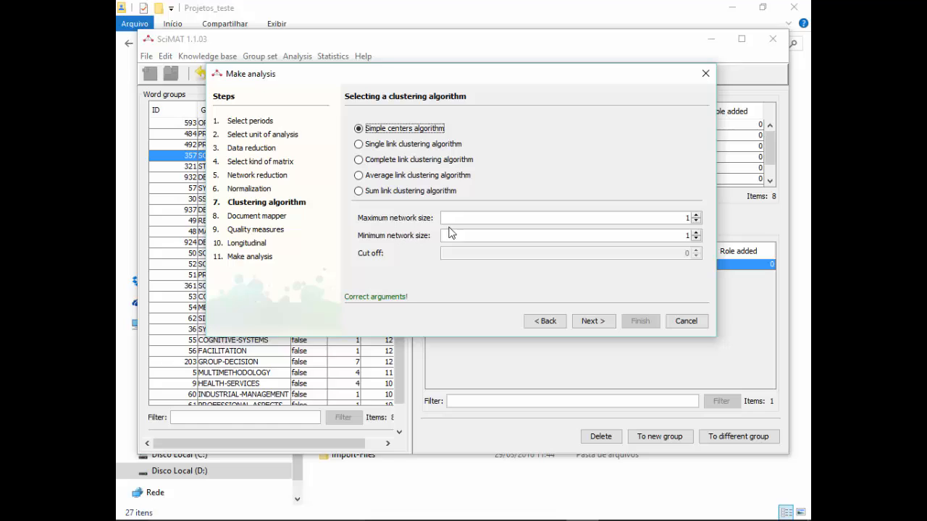
key("Tab")
left_click(687, 236)
left_click(592, 321)
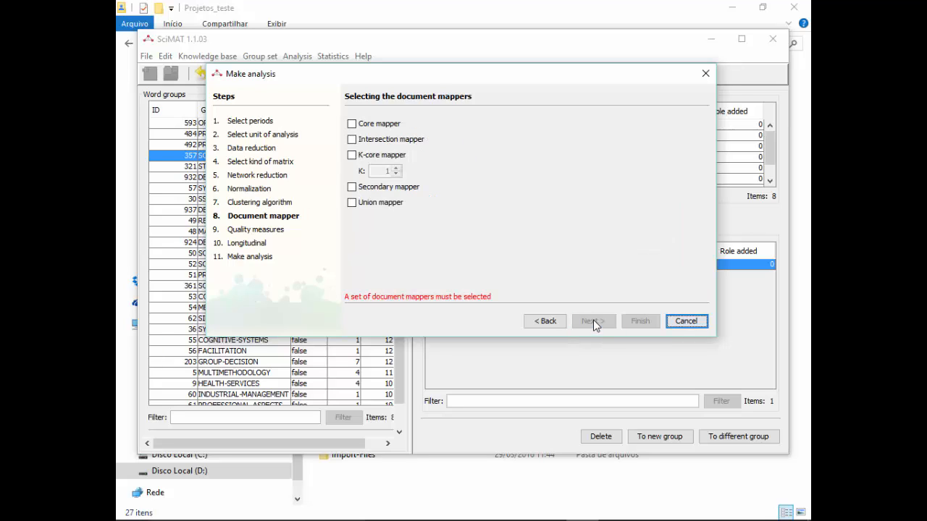
Use the Core mapper as document mapper and select the h-index, g-index, q2-index, hg-index and Average citations quality measures.
left_click(388, 127)
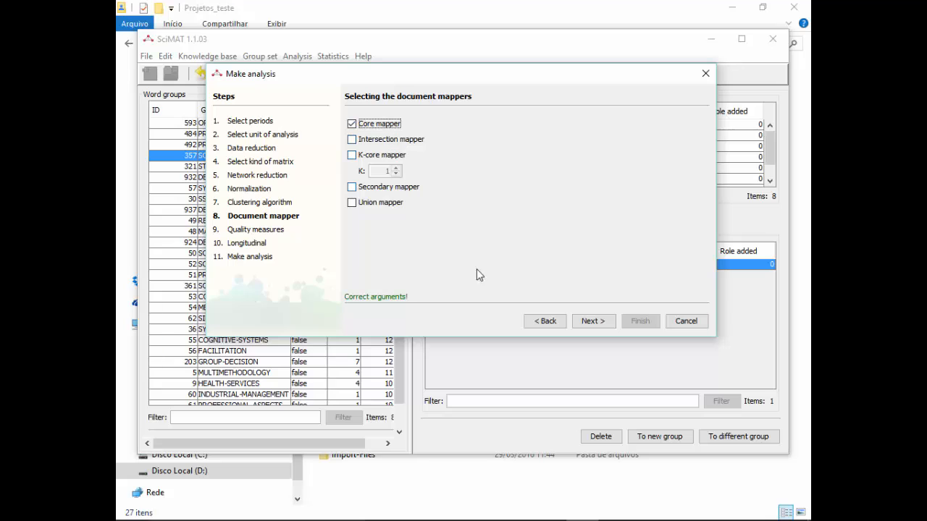
left_click(593, 321)
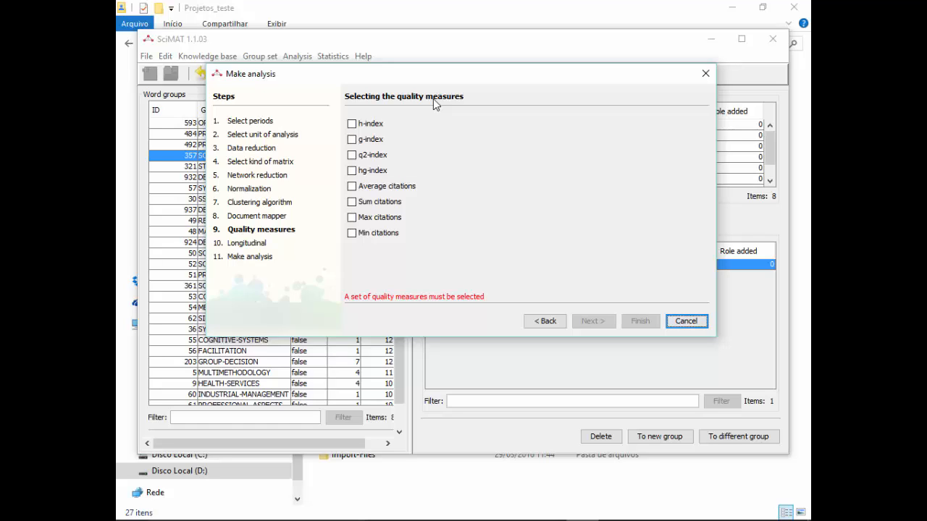
left_click(366, 124)
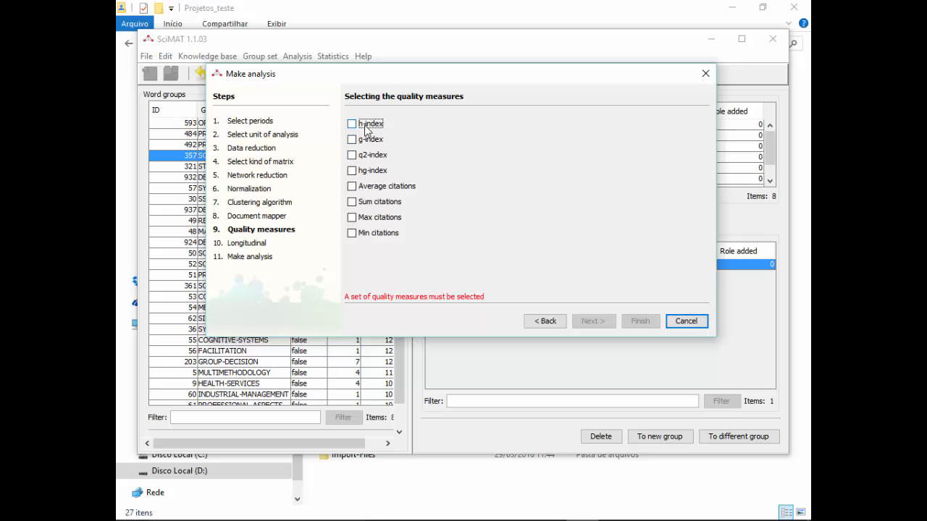
left_click(369, 139)
left_click(375, 155)
left_click(375, 171)
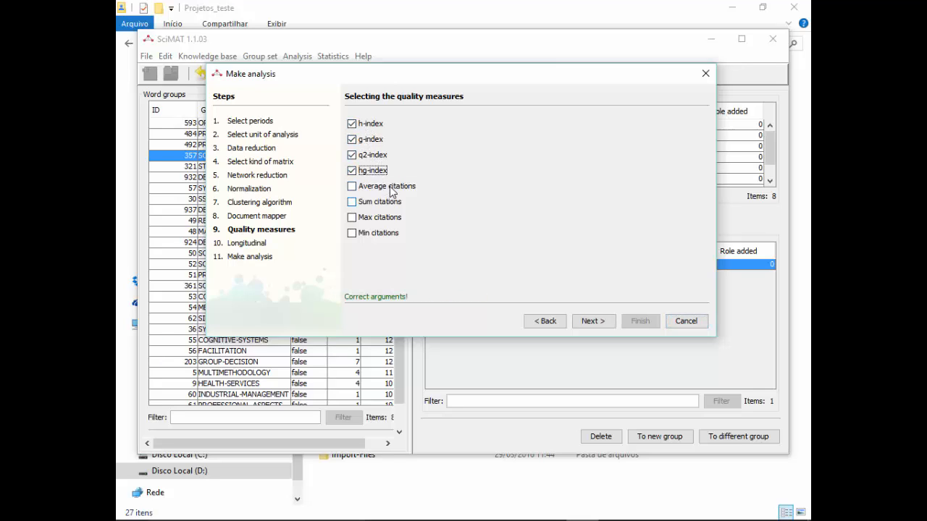
left_click(385, 186)
left_click(390, 202)
left_click(389, 202)
left_click(591, 321)
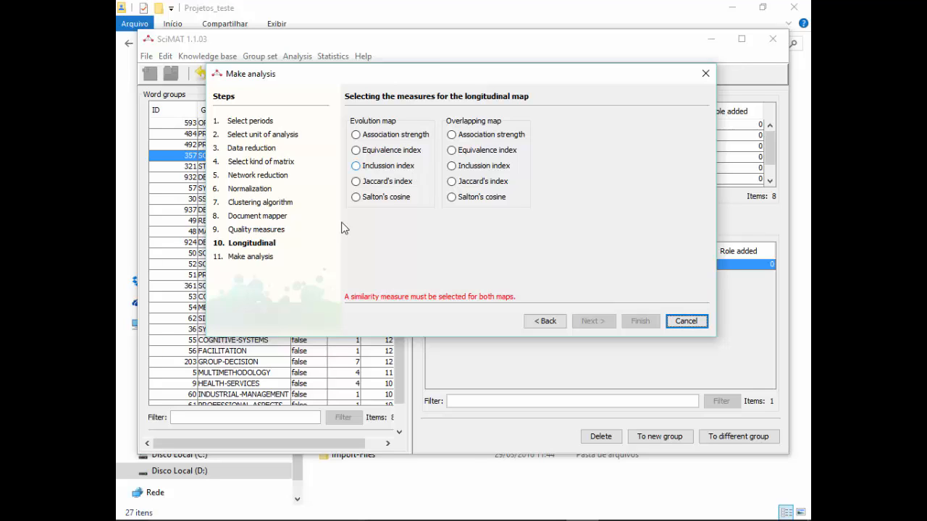
Set both the evolution map and the overlapping map to Inclussion index and finish the analysis setup.
left_click(365, 166)
left_click(474, 166)
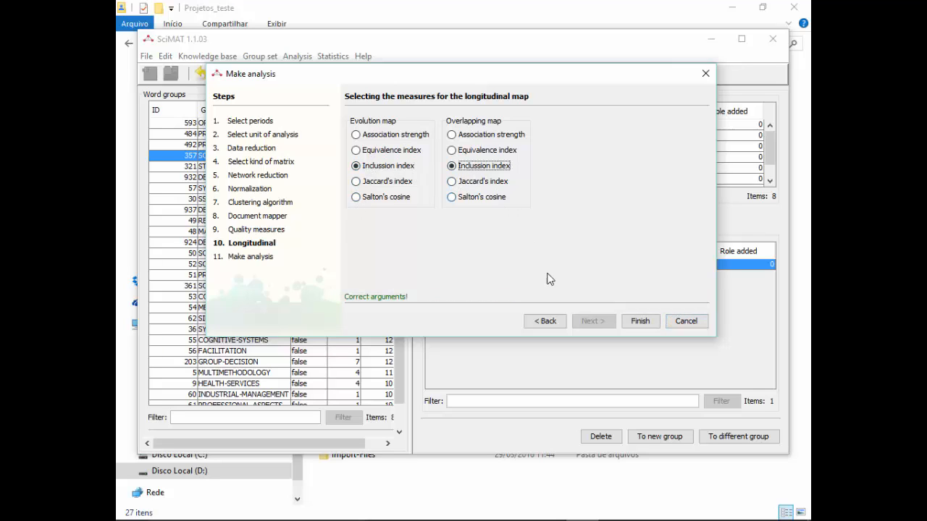
left_click(641, 323)
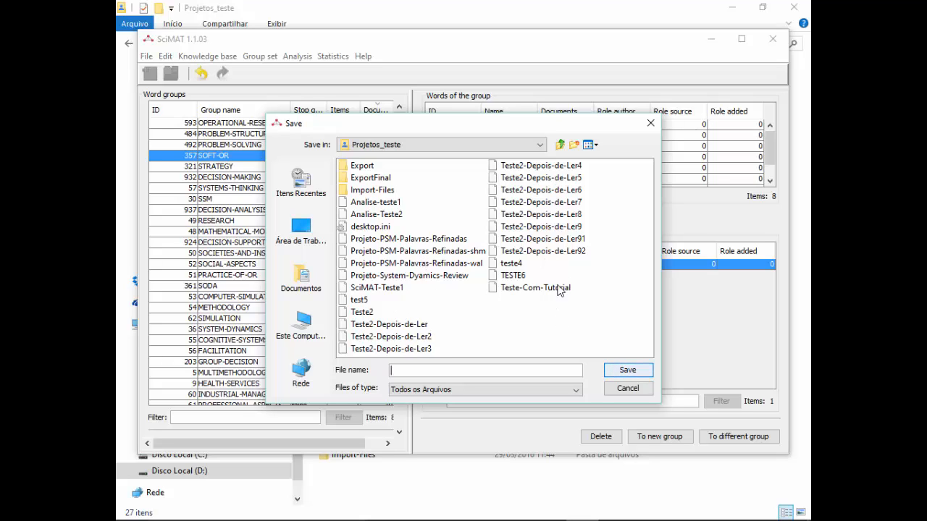
Save the analysis in the Projetos_teste folder as Teste2-Depois-de-Ler93, based on the existing Teste2-Depois-de-Ler92 name.
left_click(567, 251)
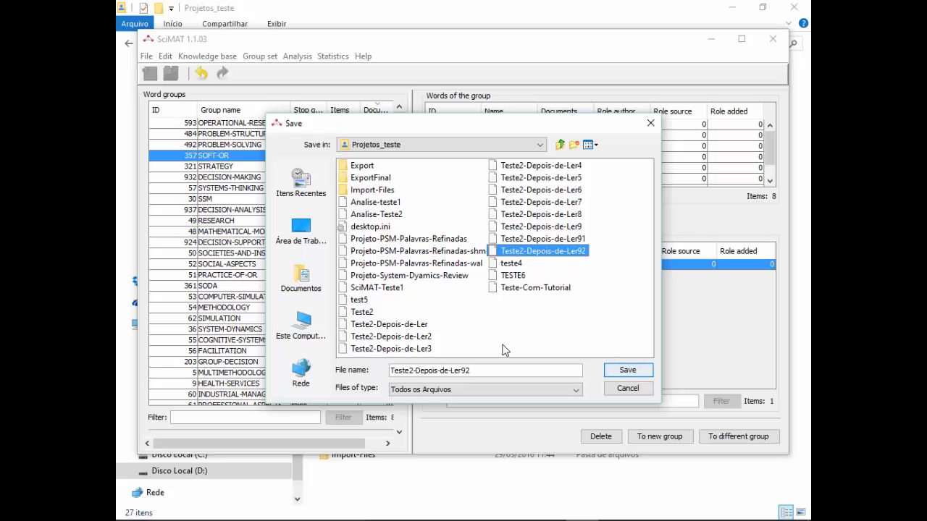
left_click(492, 371)
key("BackSpace")
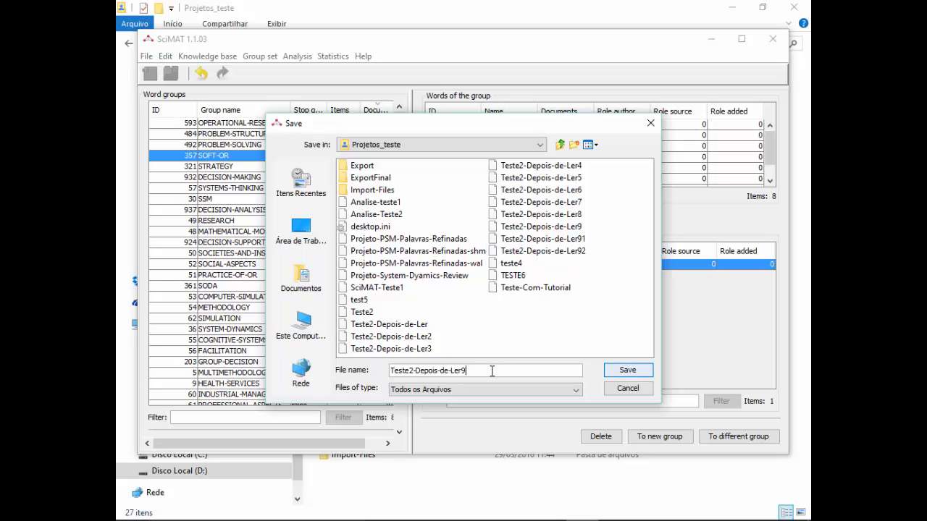
type("3")
left_click(621, 370)
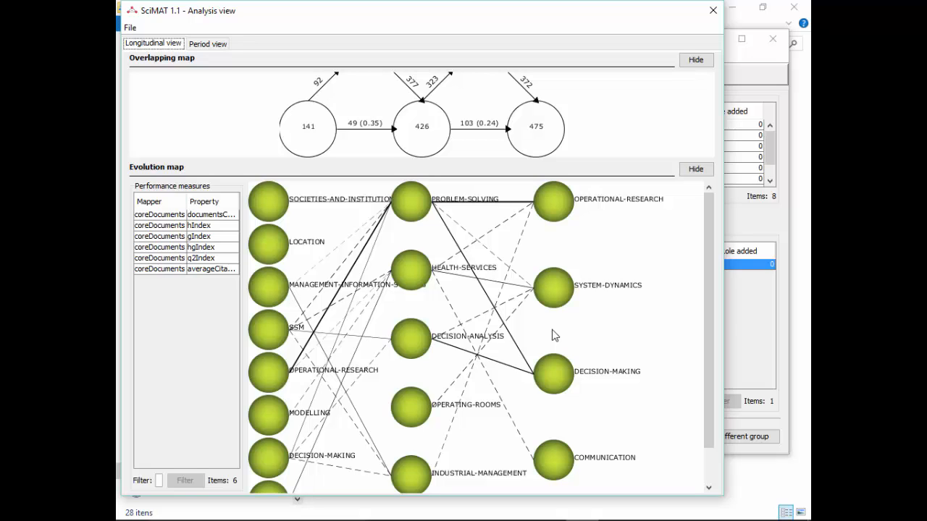
Compare the evolution map under the gIndex, averageCitations and hgIndex measures, finishing with hIndex.
left_click(224, 247)
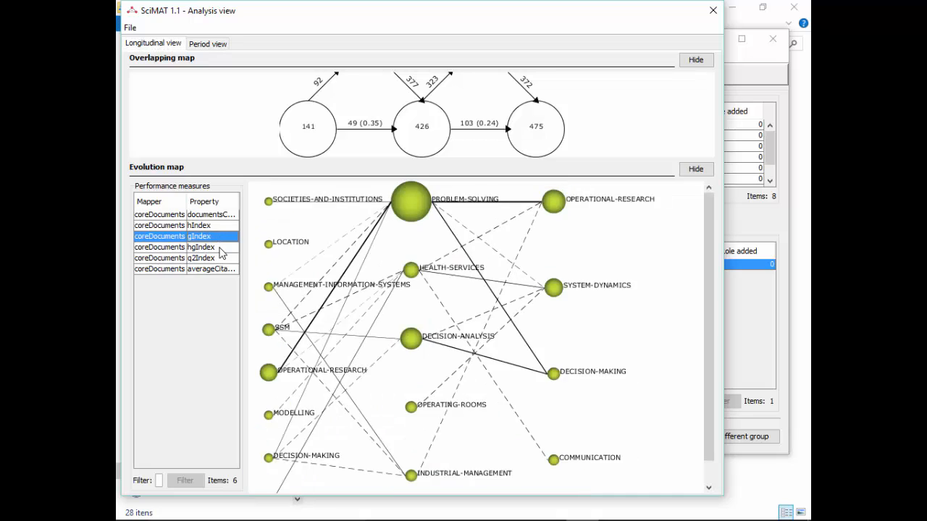
left_click(219, 269)
left_click(213, 247)
left_click(212, 236)
left_click(213, 225)
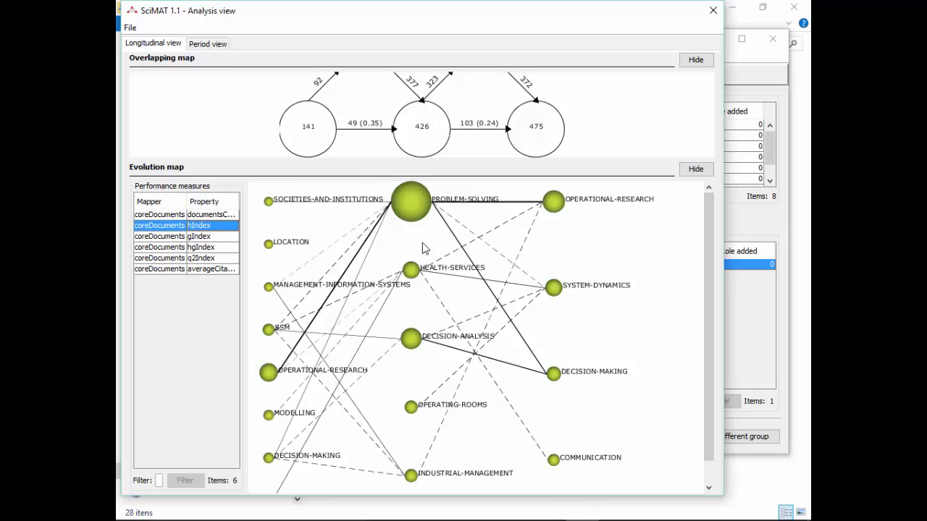
Show the 1981-1999 period's strategic diagram by hIndex and widen the analysis window.
left_click(216, 48)
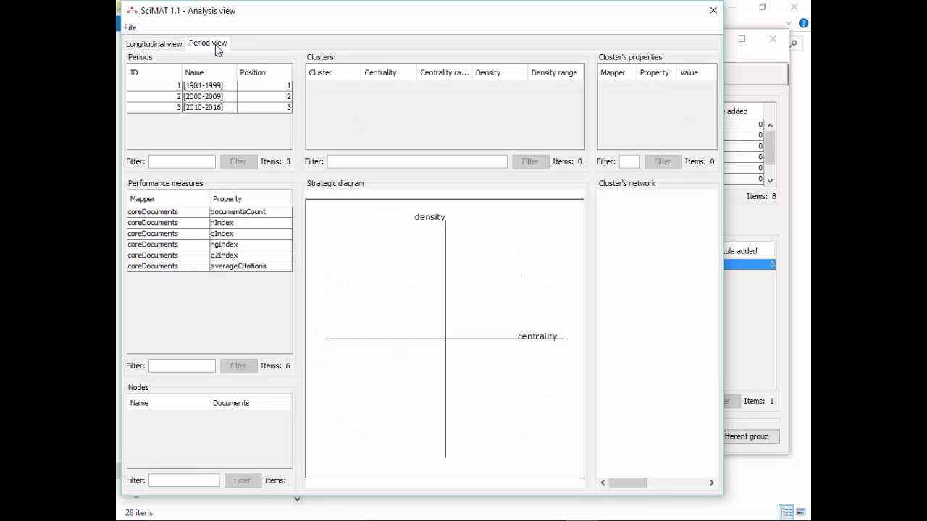
left_click(208, 87)
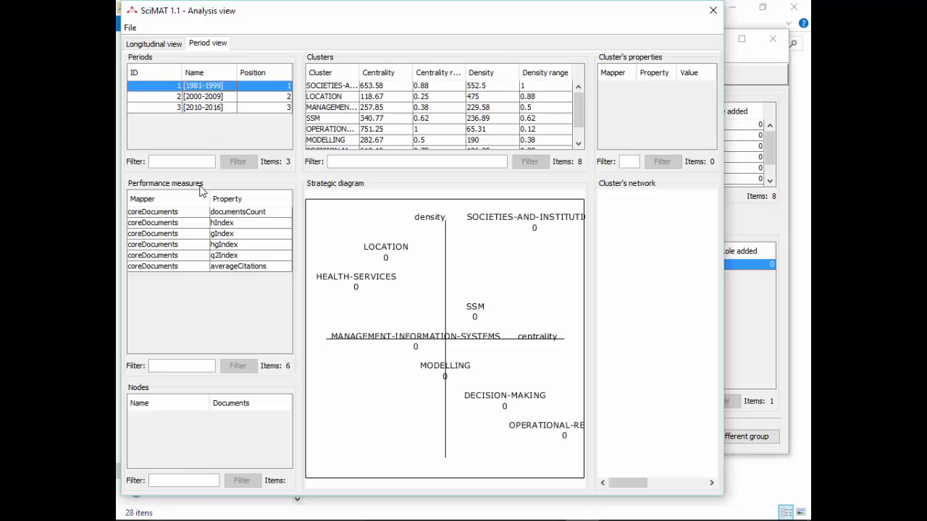
left_click(196, 223)
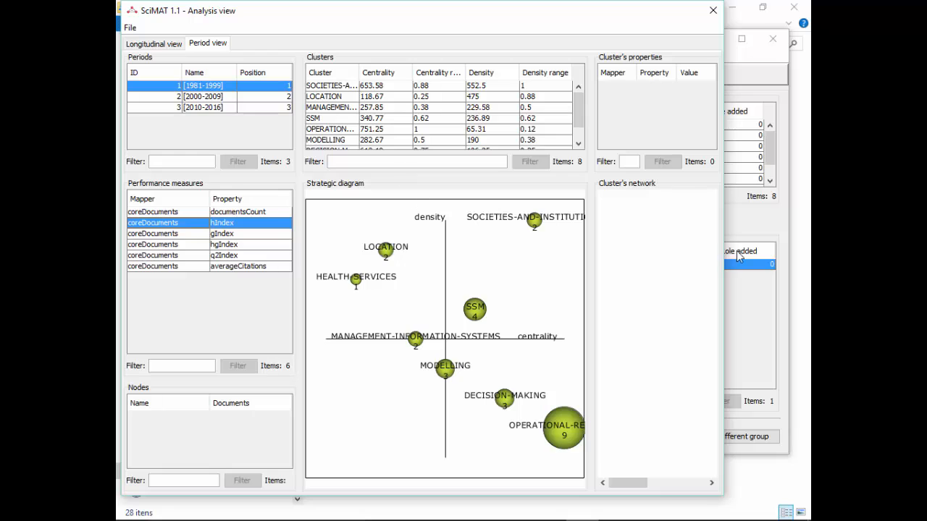
left_click_drag(723, 249, 796, 249)
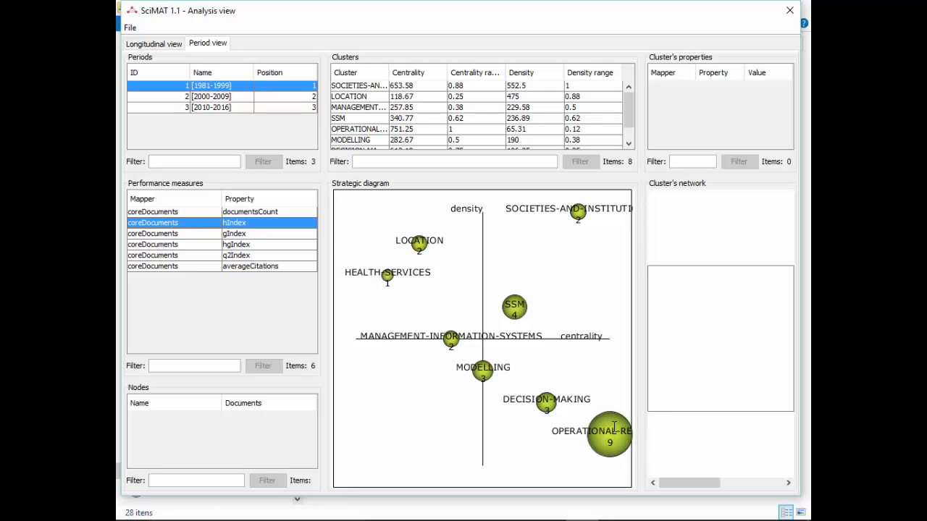
Examine the OPERATIONAL-RESEARCH cluster's network for 1981-1999 and the strategic diagrams of the 2000-2009 and 2010-2016 periods.
scroll(378, 108, "down", 1)
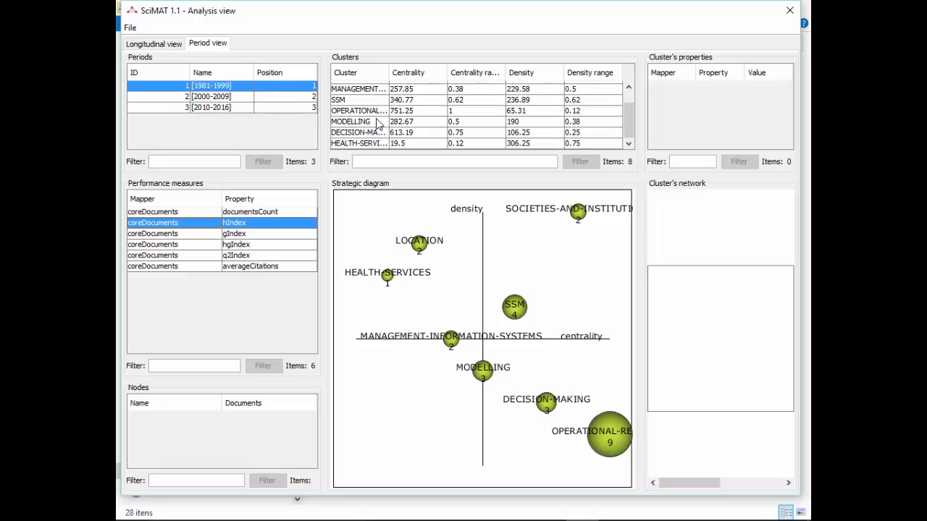
left_click(371, 110)
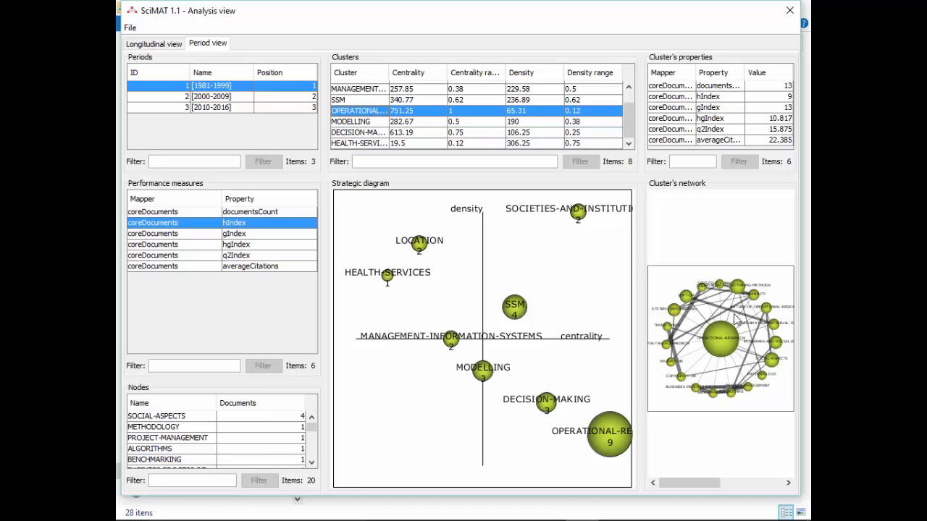
left_click(238, 97)
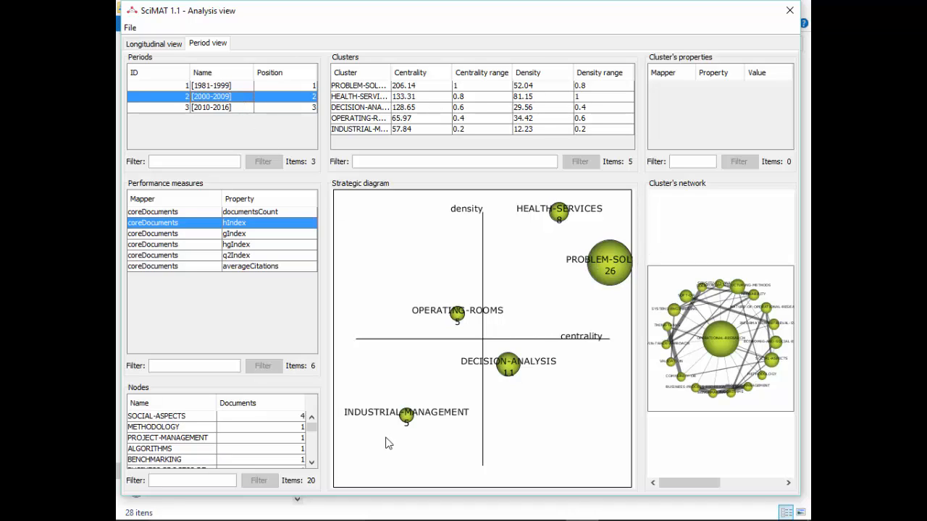
left_click(222, 108)
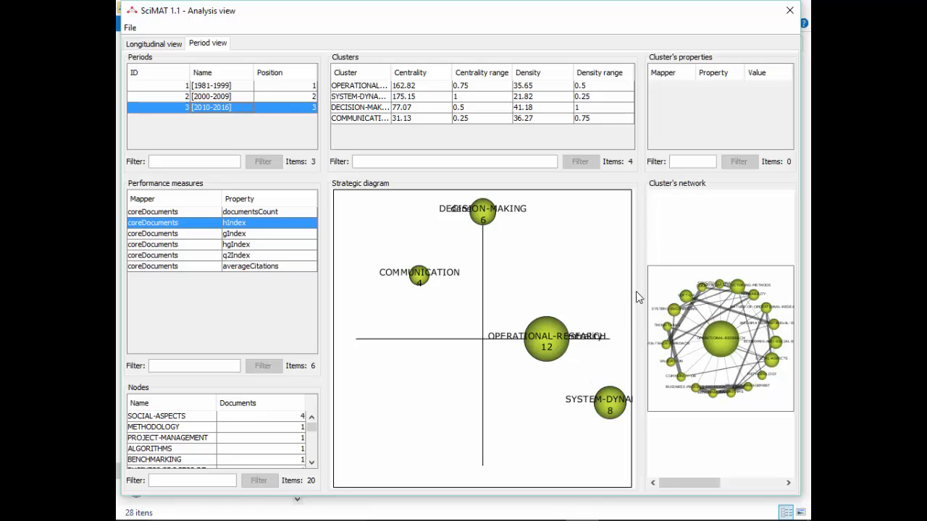
Export the analysis to HTML in a new folder named Export-1 inside Projetos_teste.
left_click(131, 28)
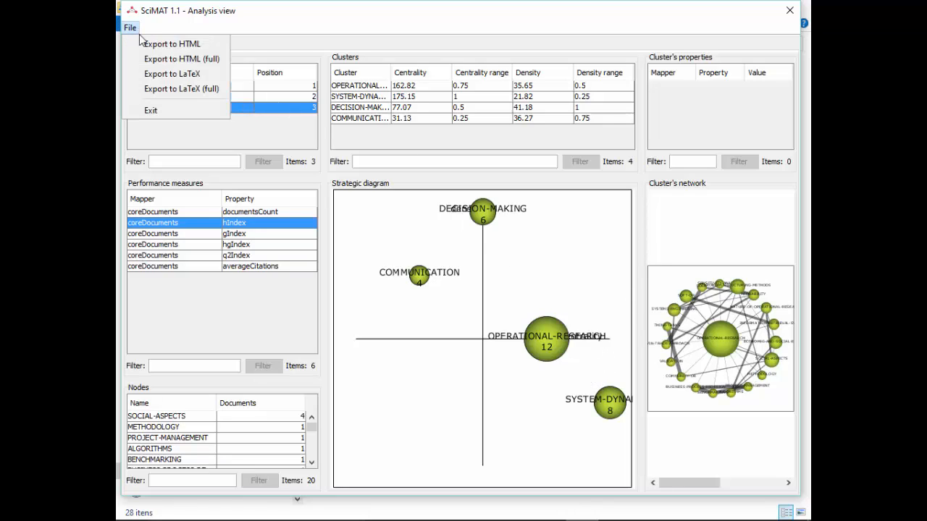
left_click(163, 71)
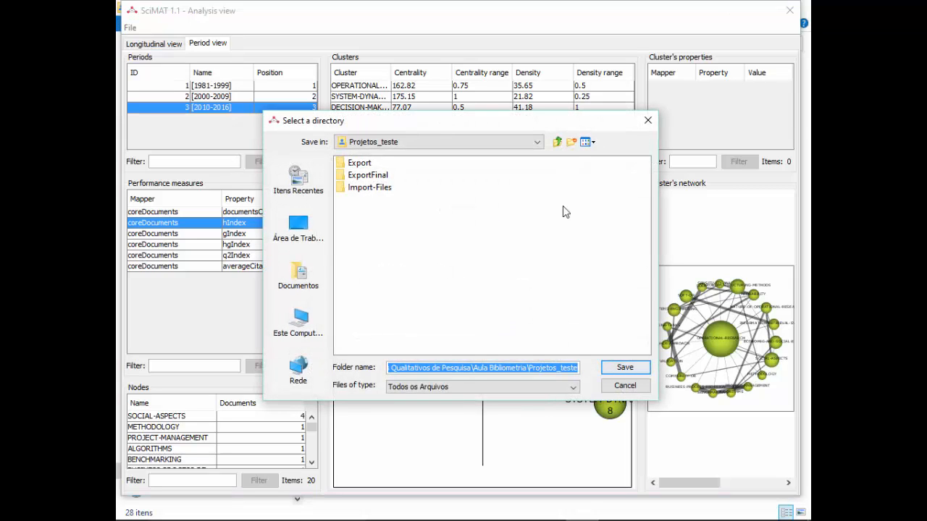
left_click(571, 142)
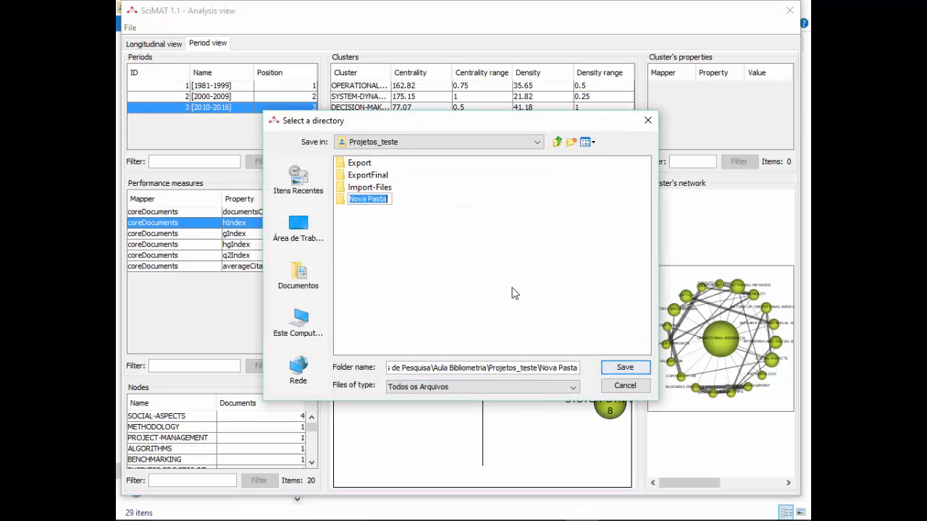
type("Export-1")
key("Return")
key("Return")
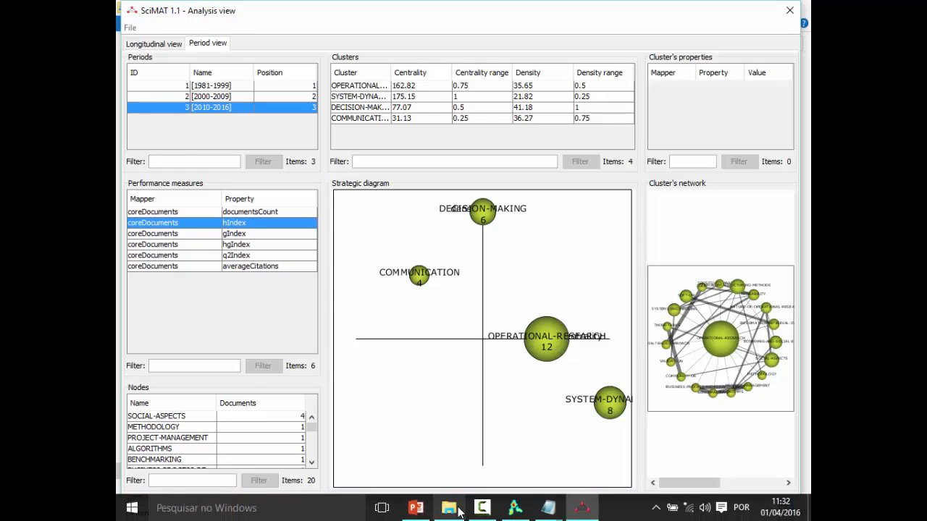
Switch to File Explorer, view clusterNetwork-period0-cluster2.png in Export-1's images folder, and return to the SciMAT analysis view.
left_click(452, 509)
double_click(387, 441)
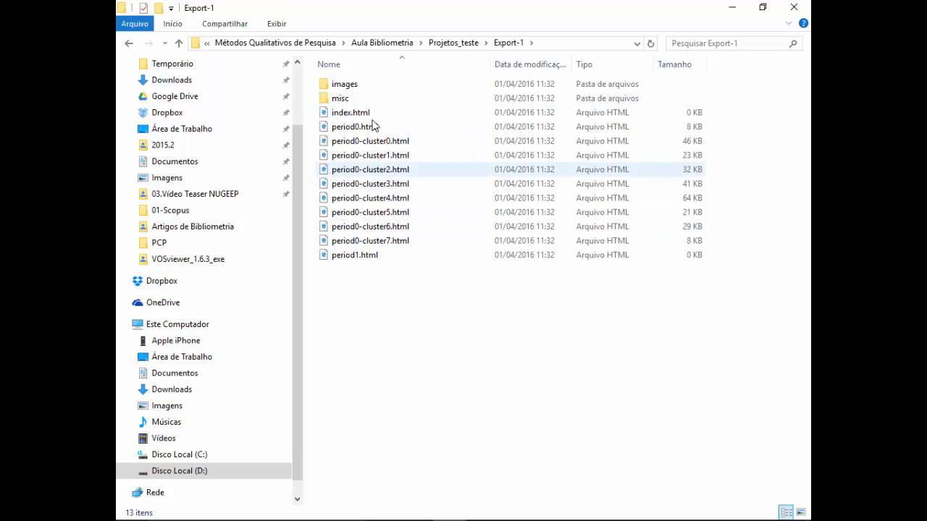
left_click(370, 89)
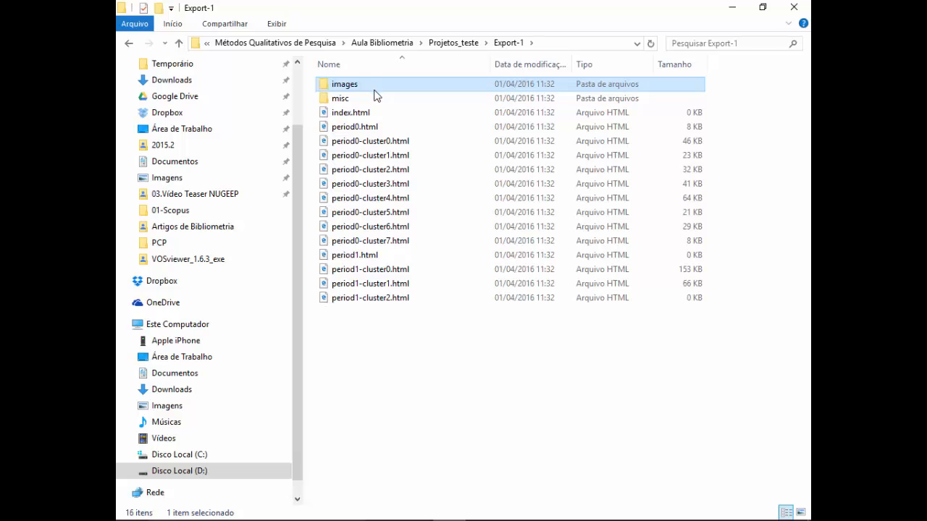
double_click(442, 89)
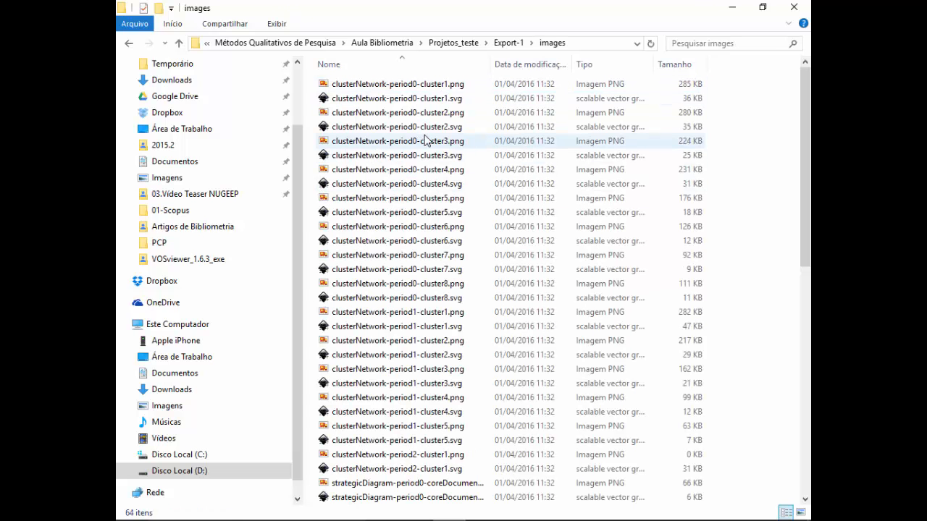
double_click(427, 112)
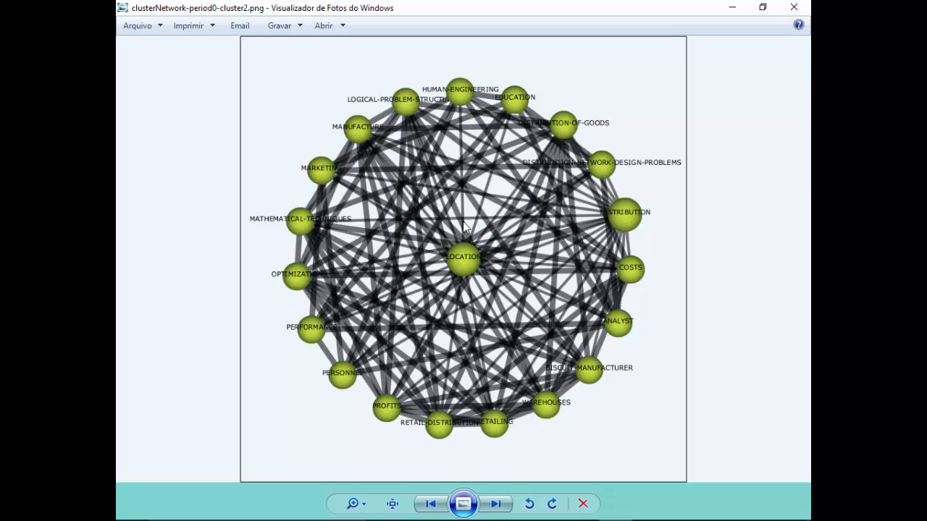
left_click(794, 8)
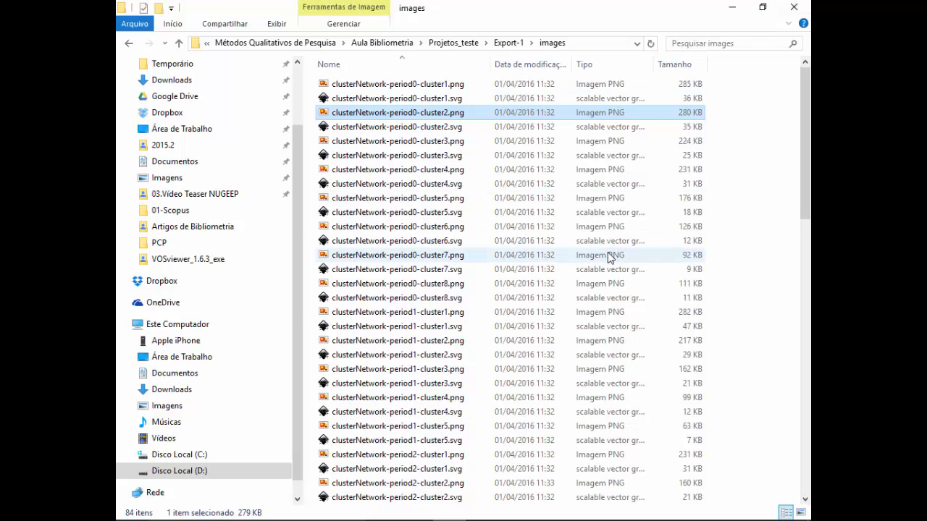
key("alt+Tab")
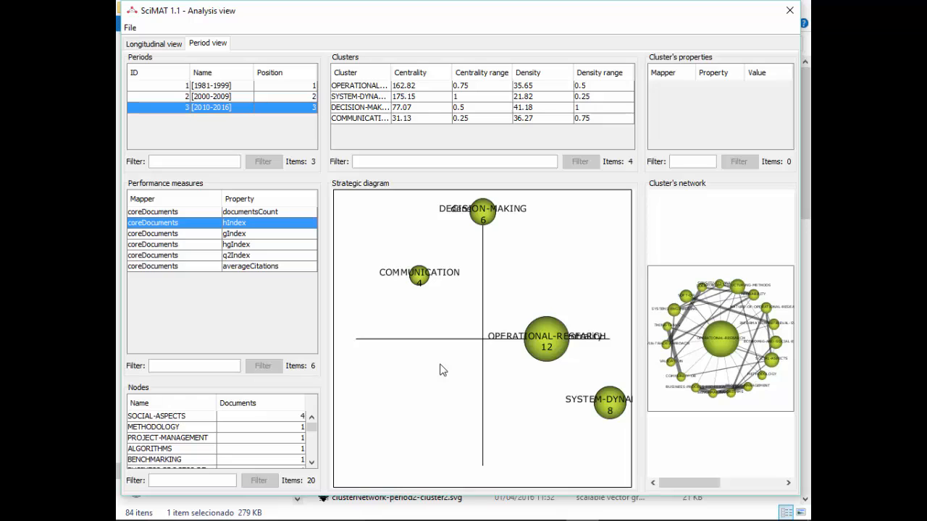
Launch Excel with a blank workbook and widen columns A and B.
key("super+r")
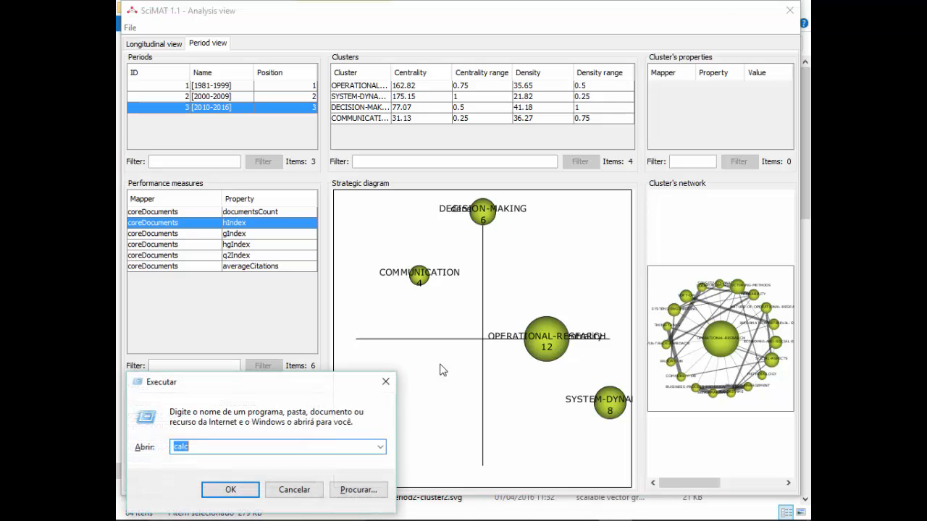
type("excel")
key("Return")
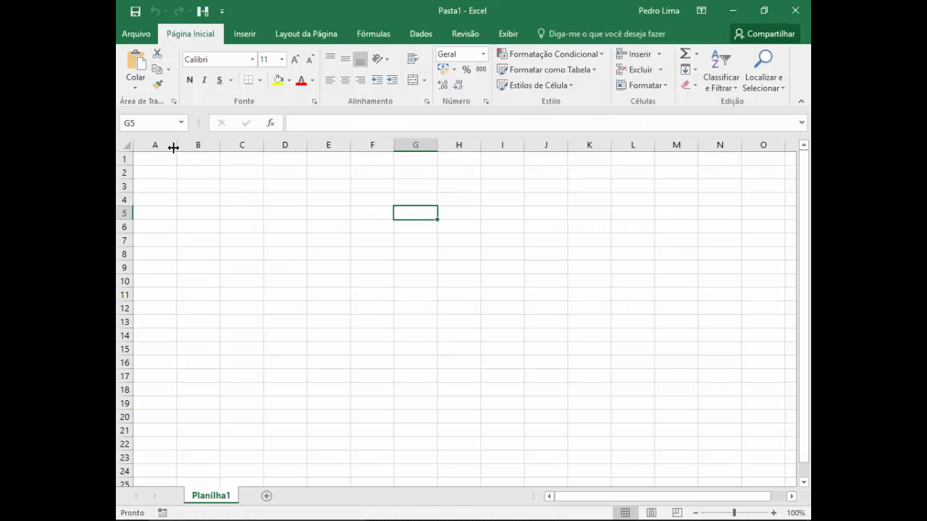
left_click_drag(177, 145, 321, 145)
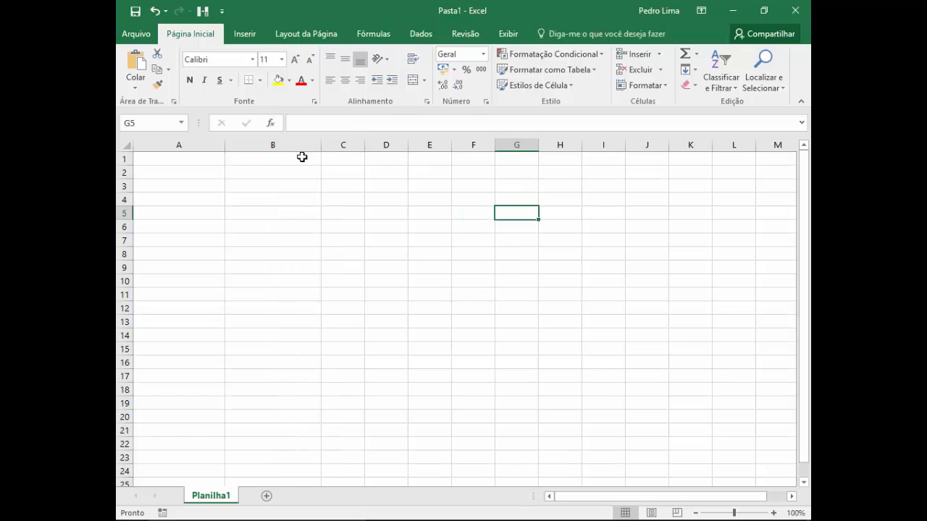
left_click(294, 155)
type("Peri")
key("BackSpace")
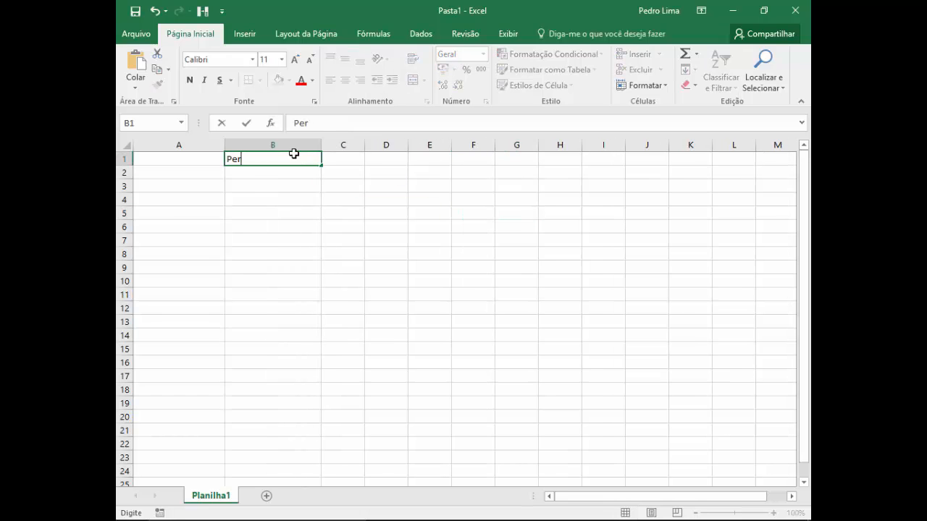
type("íodo 1")
key("Escape")
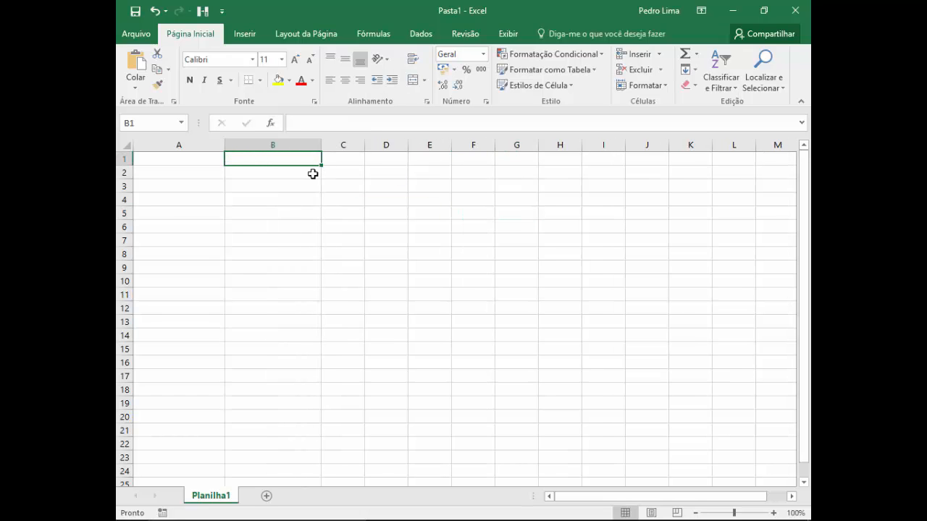
Enter the headers Período 1, Per 2 and Per 3 in cells B1, C1 and D1.
scroll(311, 187, "up", 1)
scroll(316, 194, "up", 2)
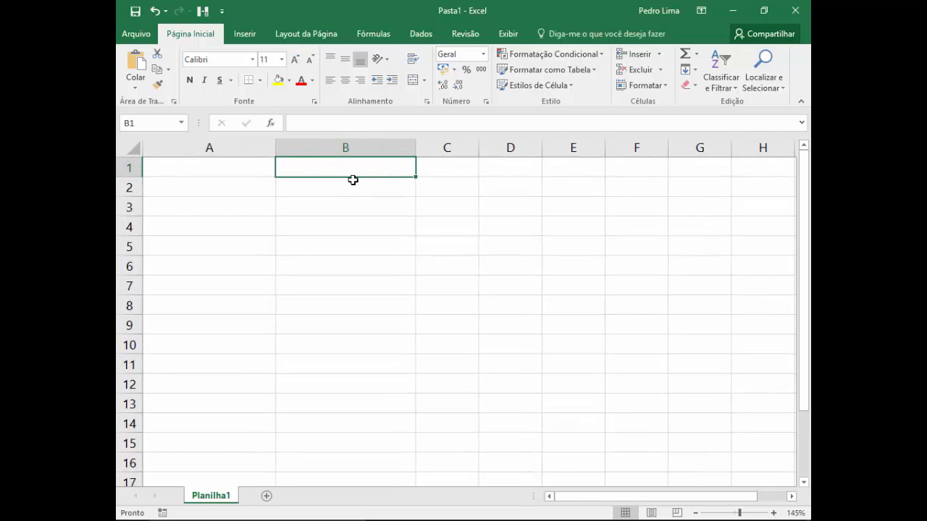
type("Período 1")
key("Tab")
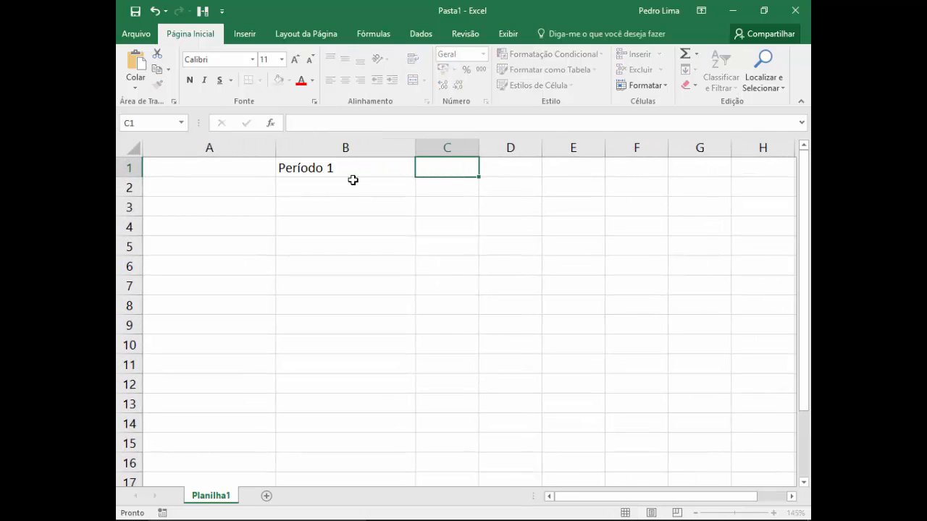
type("Per 2")
key("Tab")
type("Per 3")
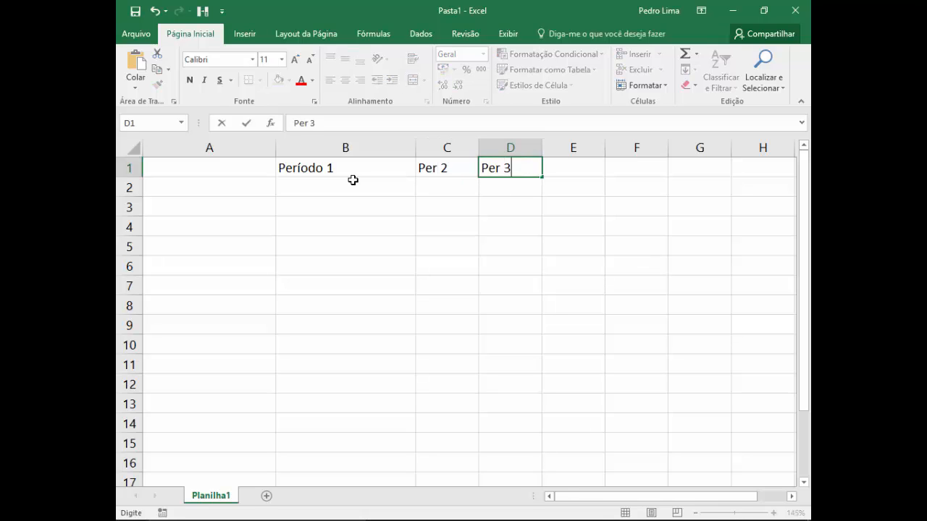
key("Return")
Enter Clusters in cell A2 and move it up to A1 as the first column's header.
key("Left")
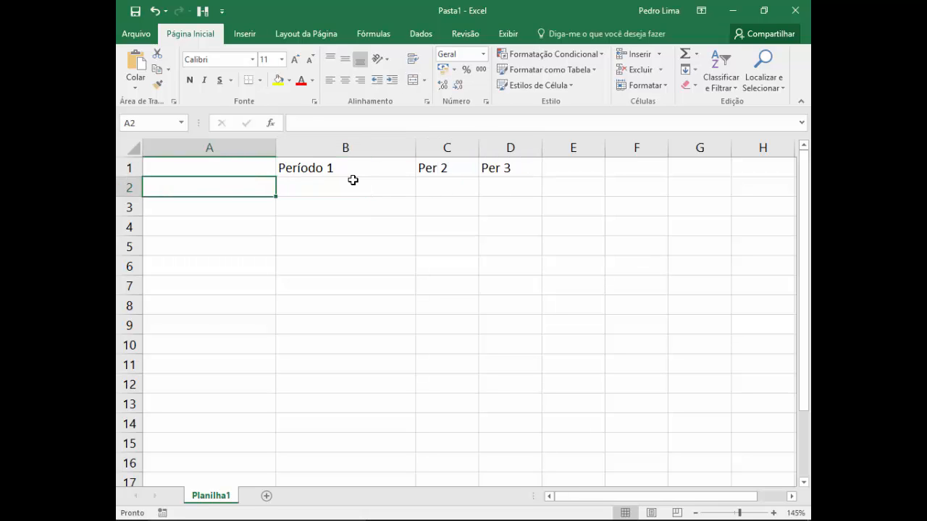
type("Clu")
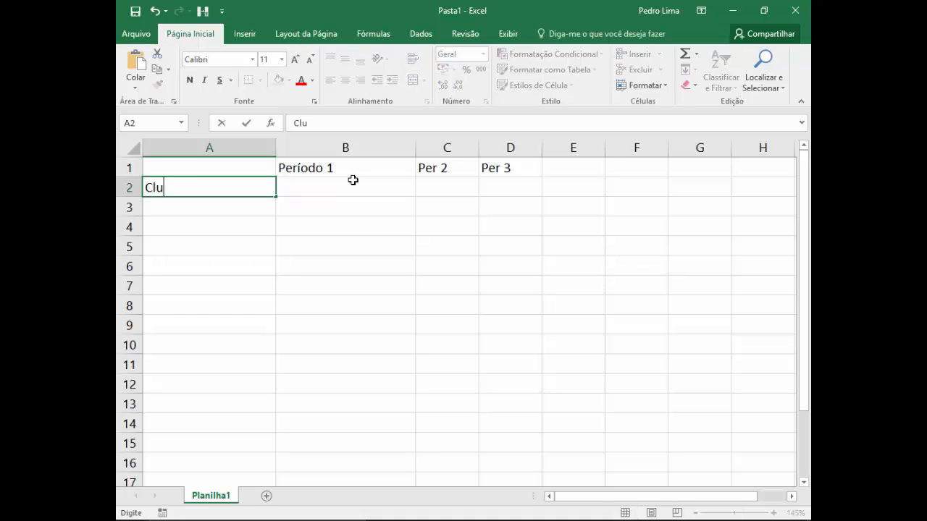
type("sters")
key("ctrl+Return")
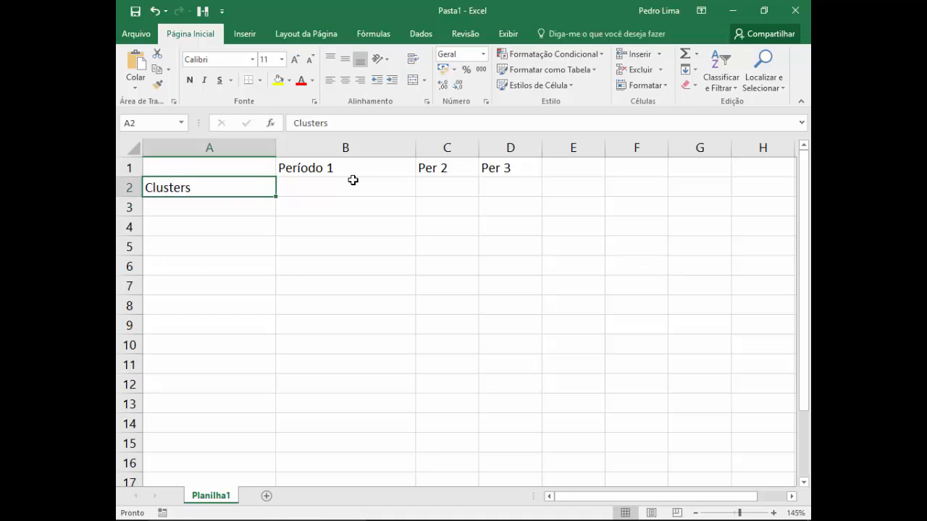
key("ctrl+x")
key("Up")
key("Return")
List the clusters A, B and C in cells A2 to A4.
key("Down")
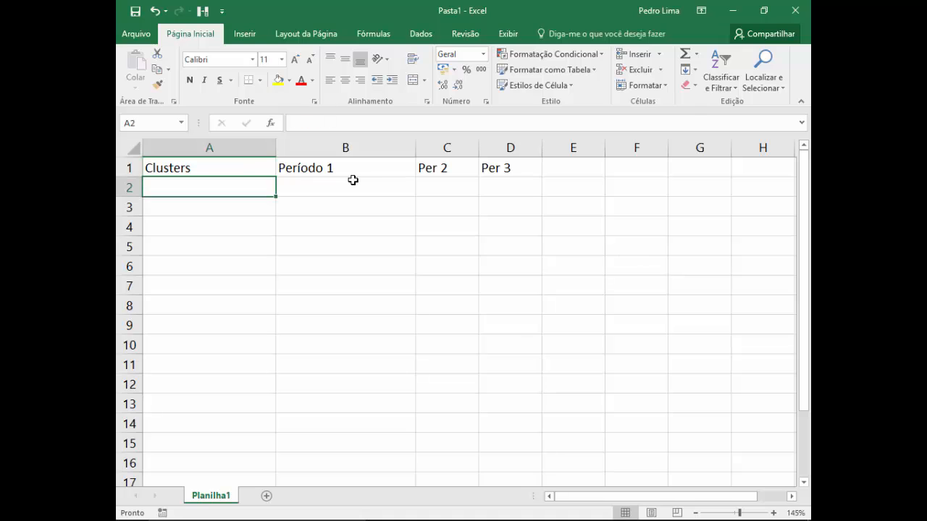
type("A")
key("Return")
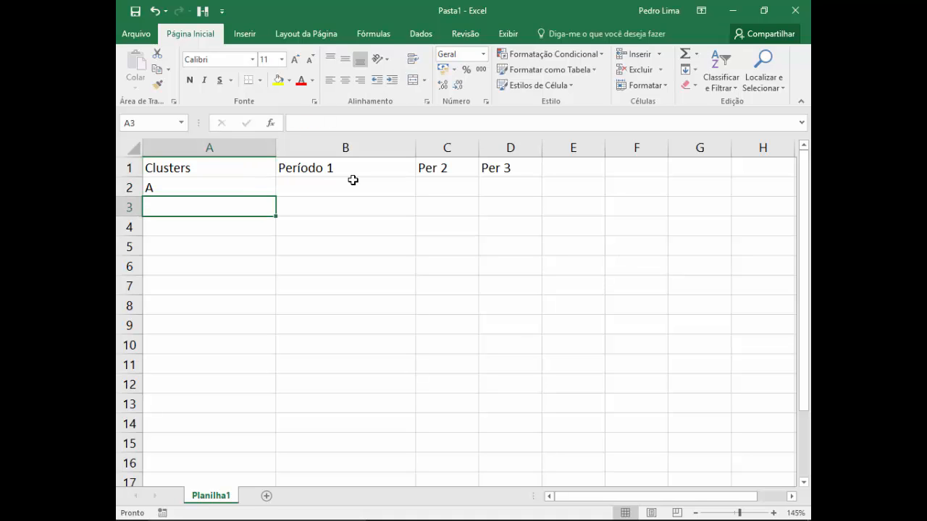
type("B")
key("Return")
type("Clusters")
key("Return")
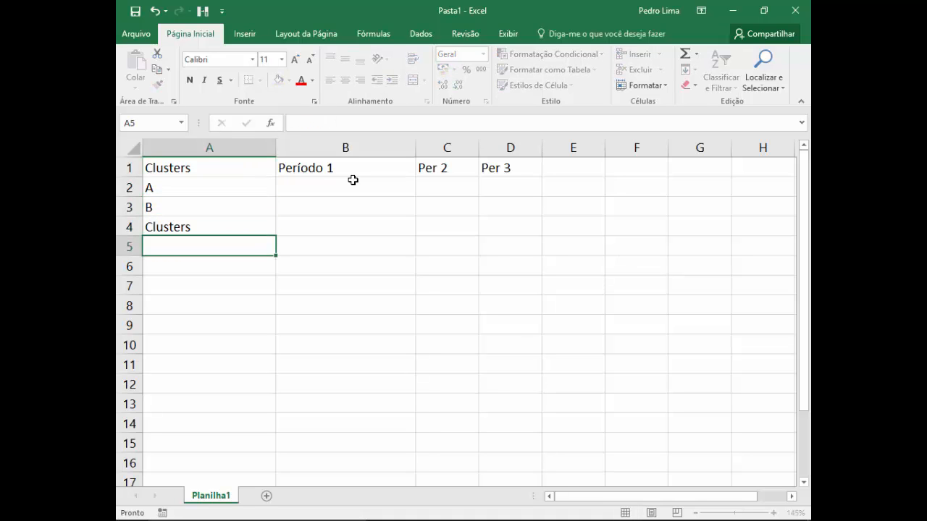
key("Up")
type("C")
key("Delete")
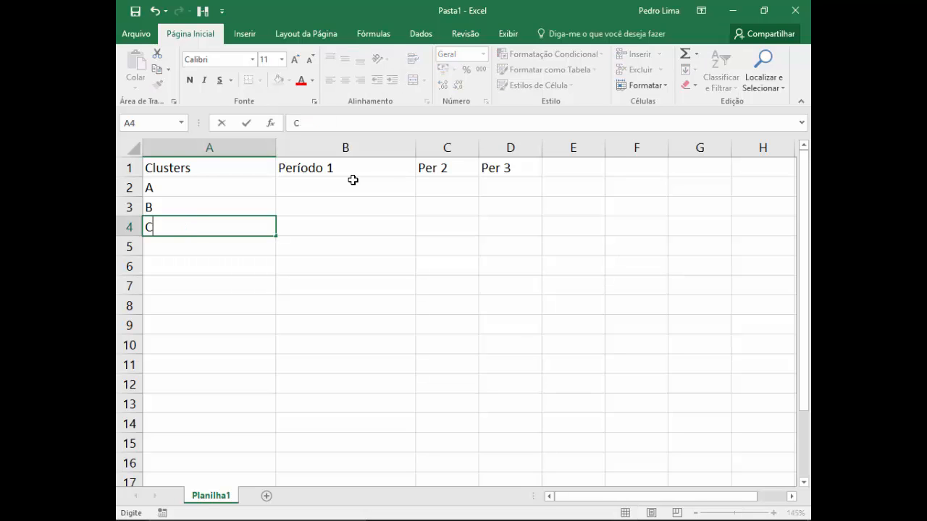
key("Return")
Classify cluster A as Motor under Período 1 and Esquecido under Per 2, and select the range A1:D7.
key("Up")
key("Up")
left_click(353, 180)
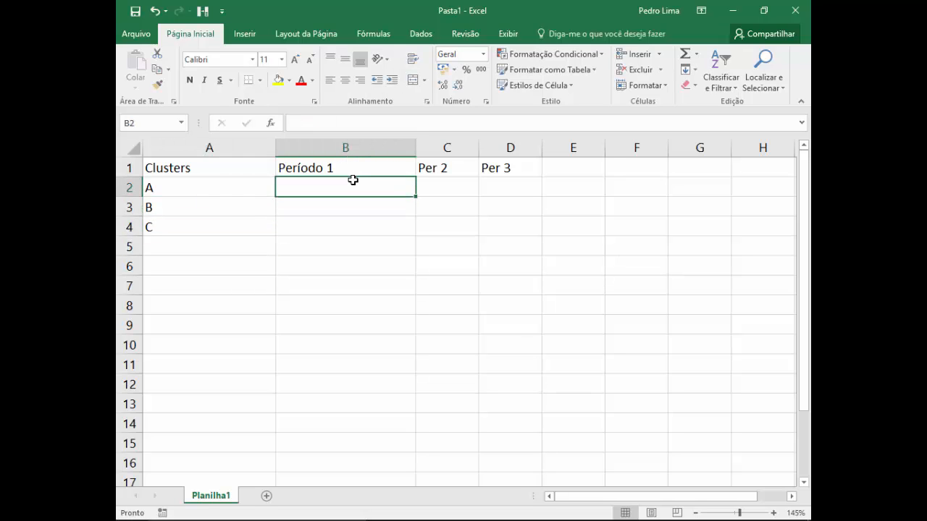
key("alt+Tab")
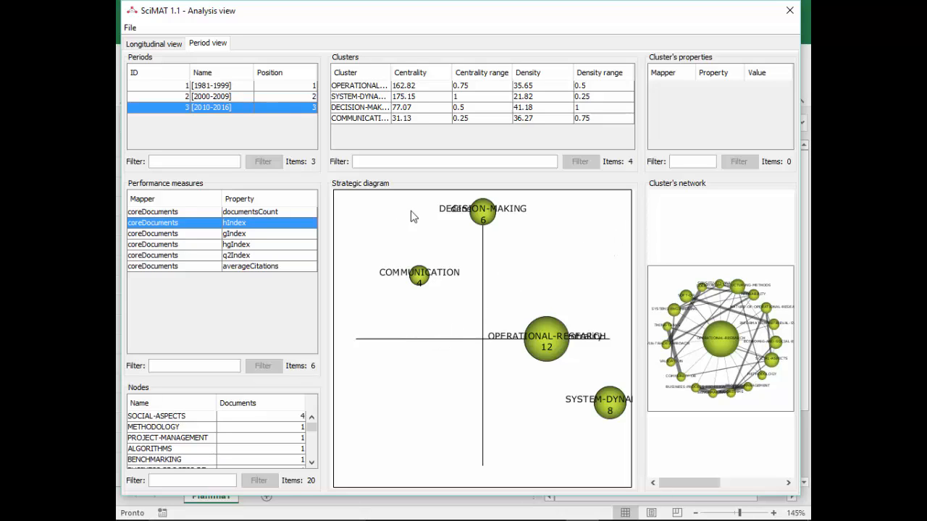
key("alt+Tab")
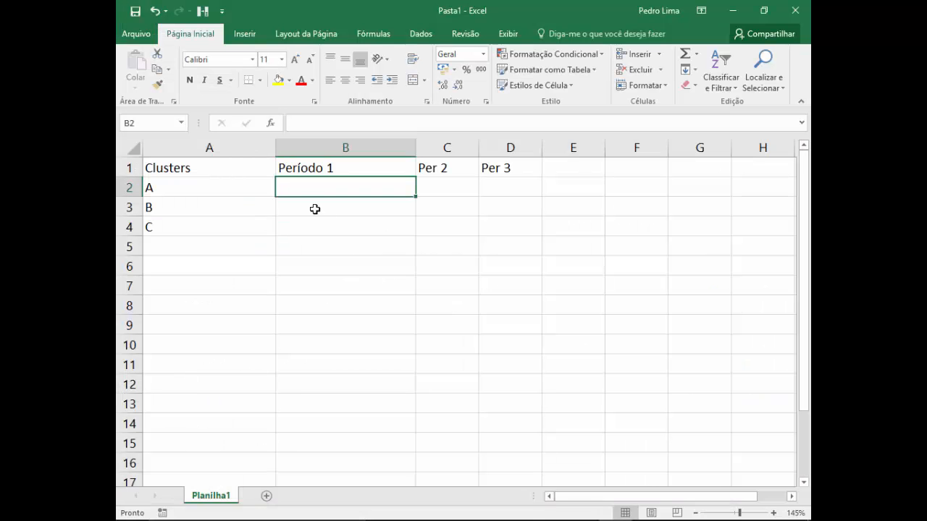
type("Motor")
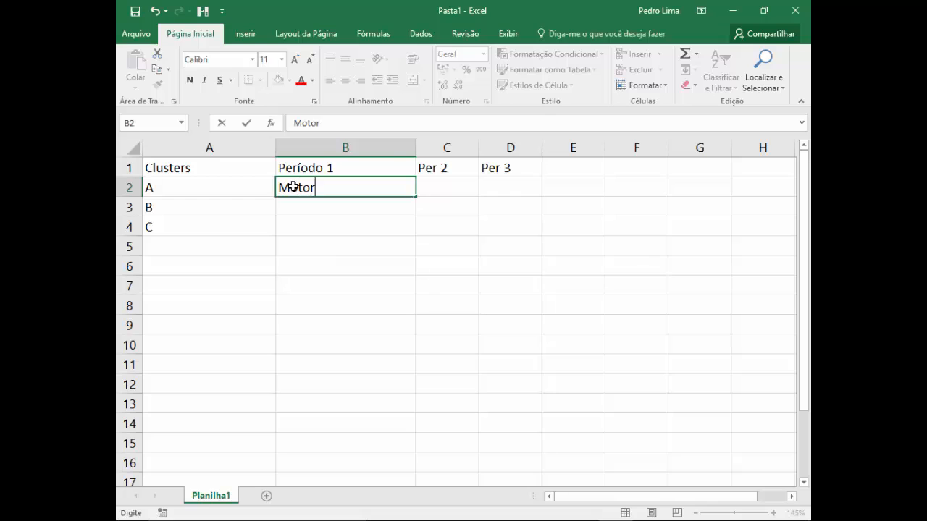
key("Tab")
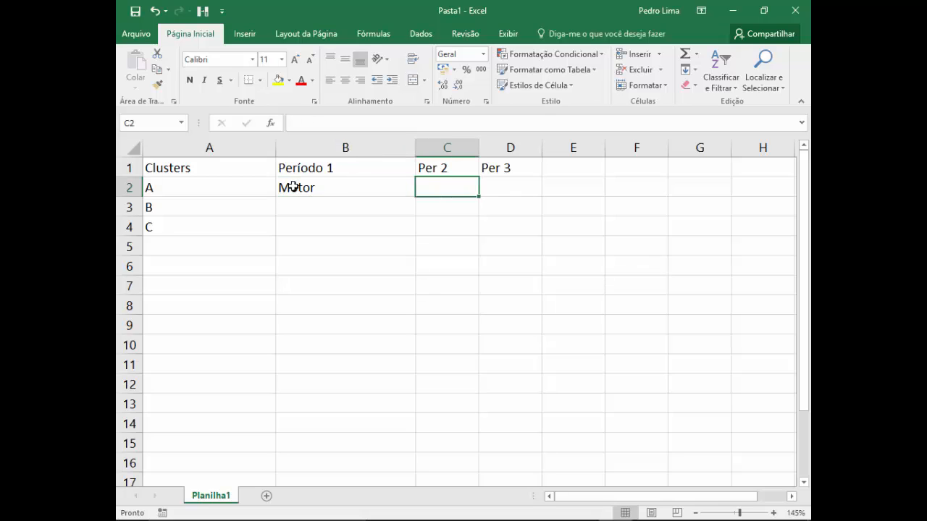
type("Esquecido")
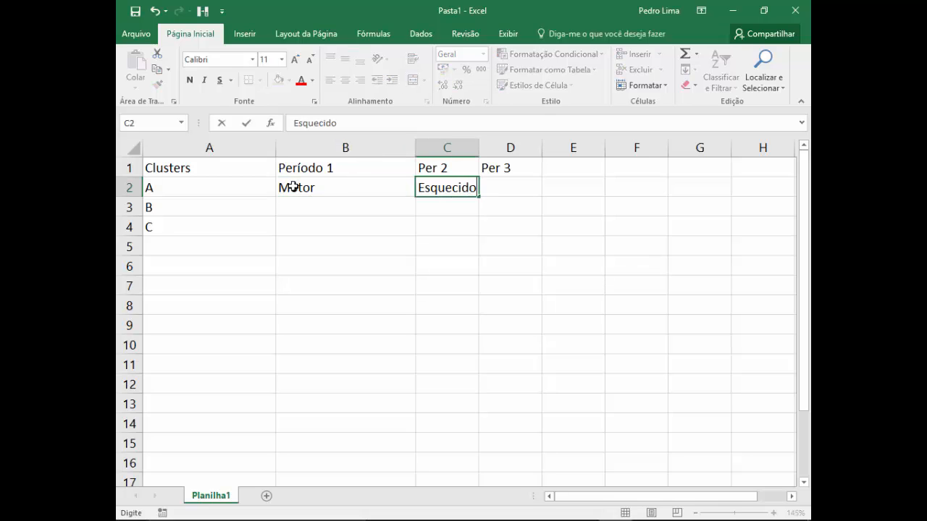
key("Return")
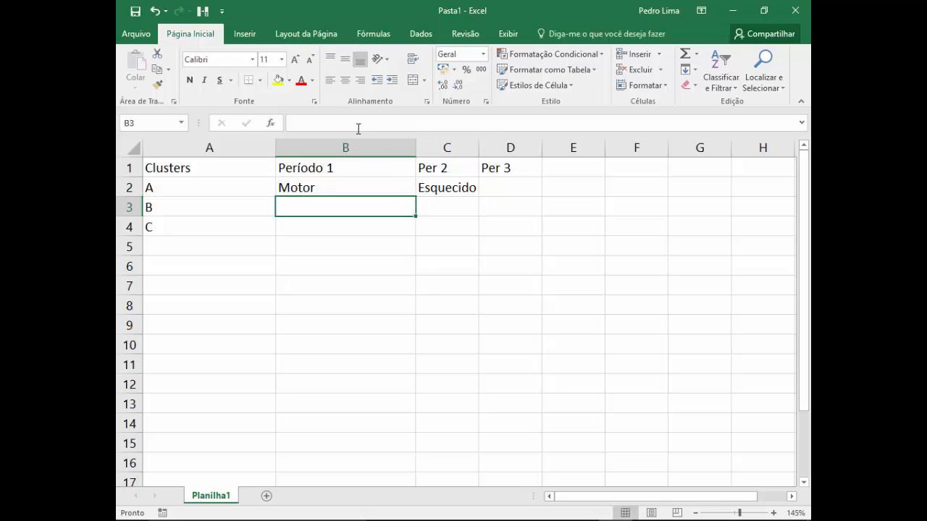
left_click_drag(222, 164, 217, 187)
left_click_drag(311, 212, 507, 286)
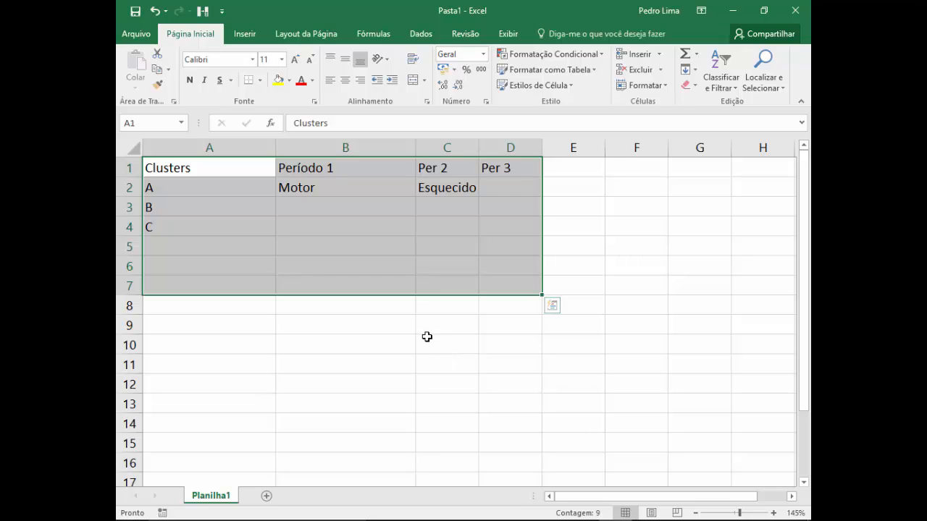
Switch to the Bibliometria.pptx presentation in PowerPoint and review the closing slides "E se eu quiser estudar mais?" and "Referências".
key("alt+Tab")
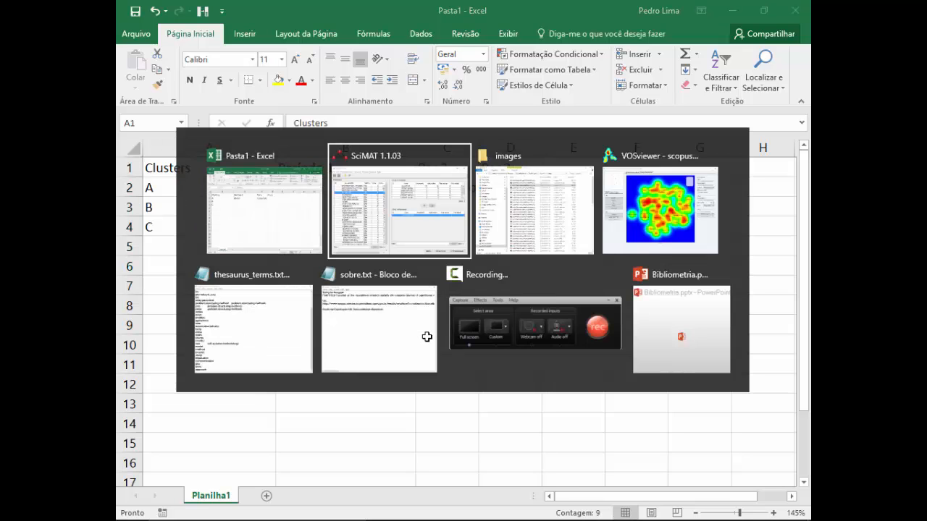
key("alt+Tab")
key("alt+Tab")
key("alt+Tab")
key("alt+Tab")
key("alt+Tab")
key("alt+Tab")
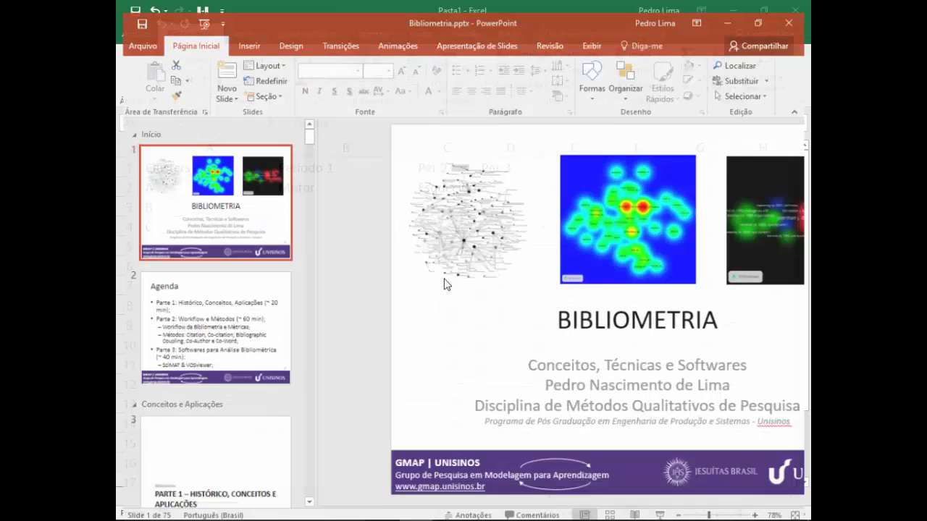
key("End")
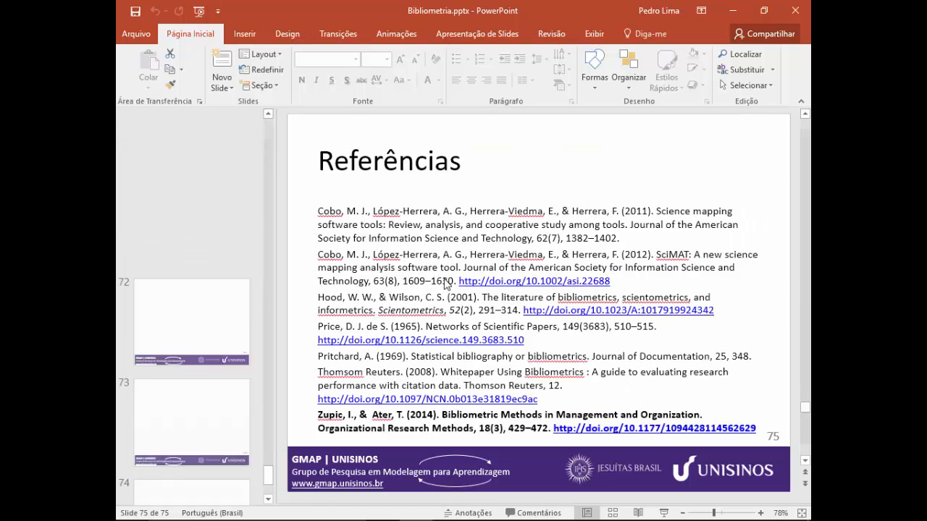
key("Page_Up")
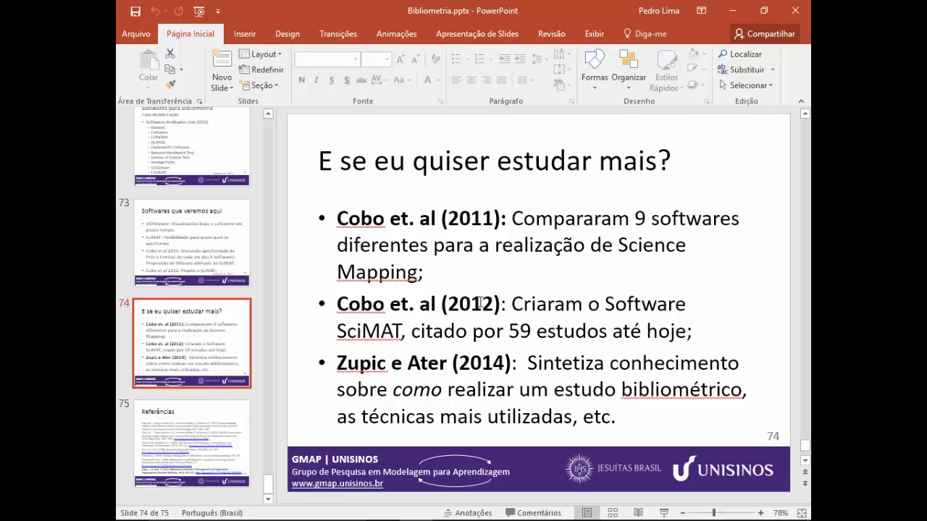
left_click(218, 448)
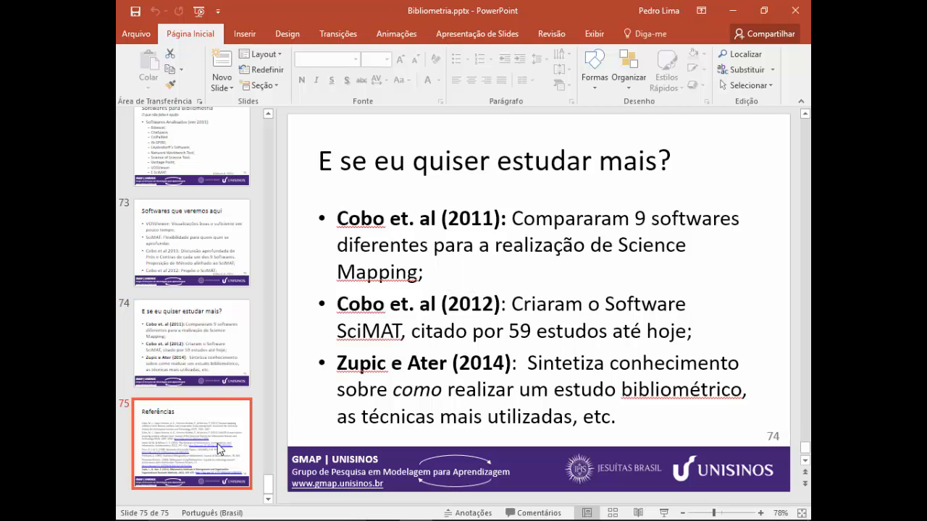